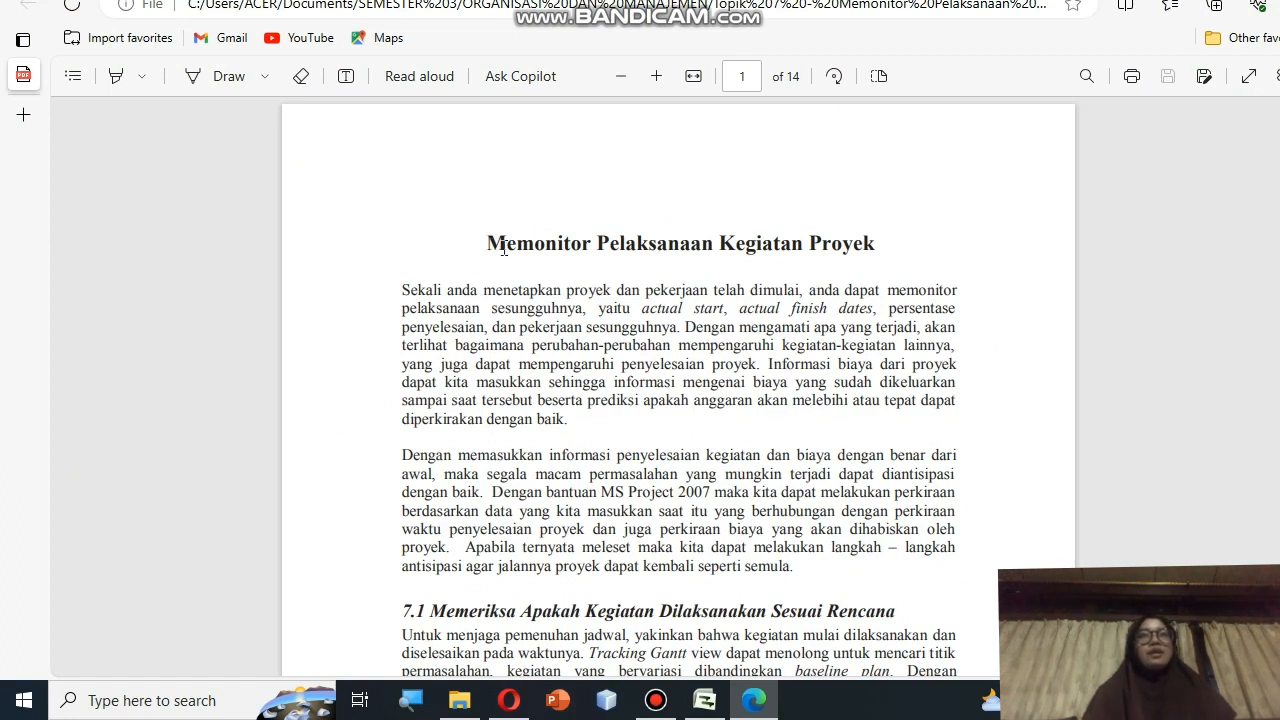
Review the PDF module's title and the seven demonstration tasks described on the Pertemuan #15 page in Opera.
{"action": "left_click_drag", "start_coordinate": [504, 248], "coordinate": [908, 254]}
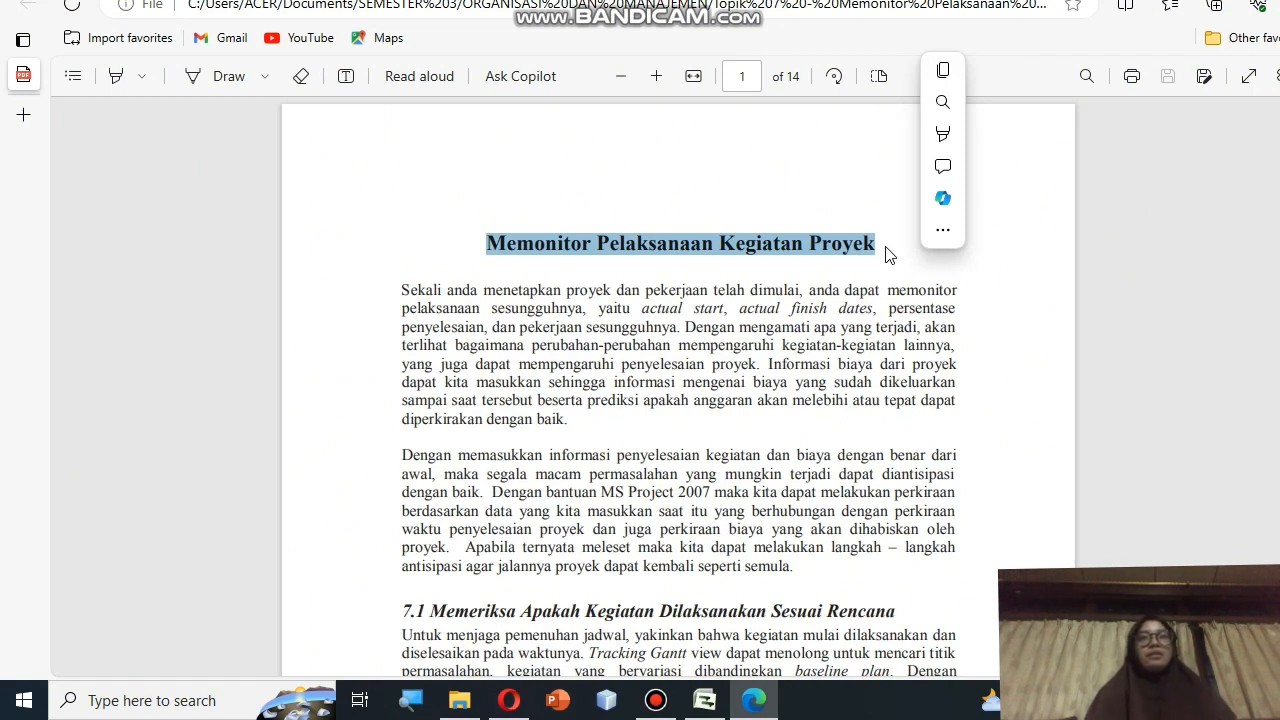
{"action": "left_click", "coordinate": [886, 254]}
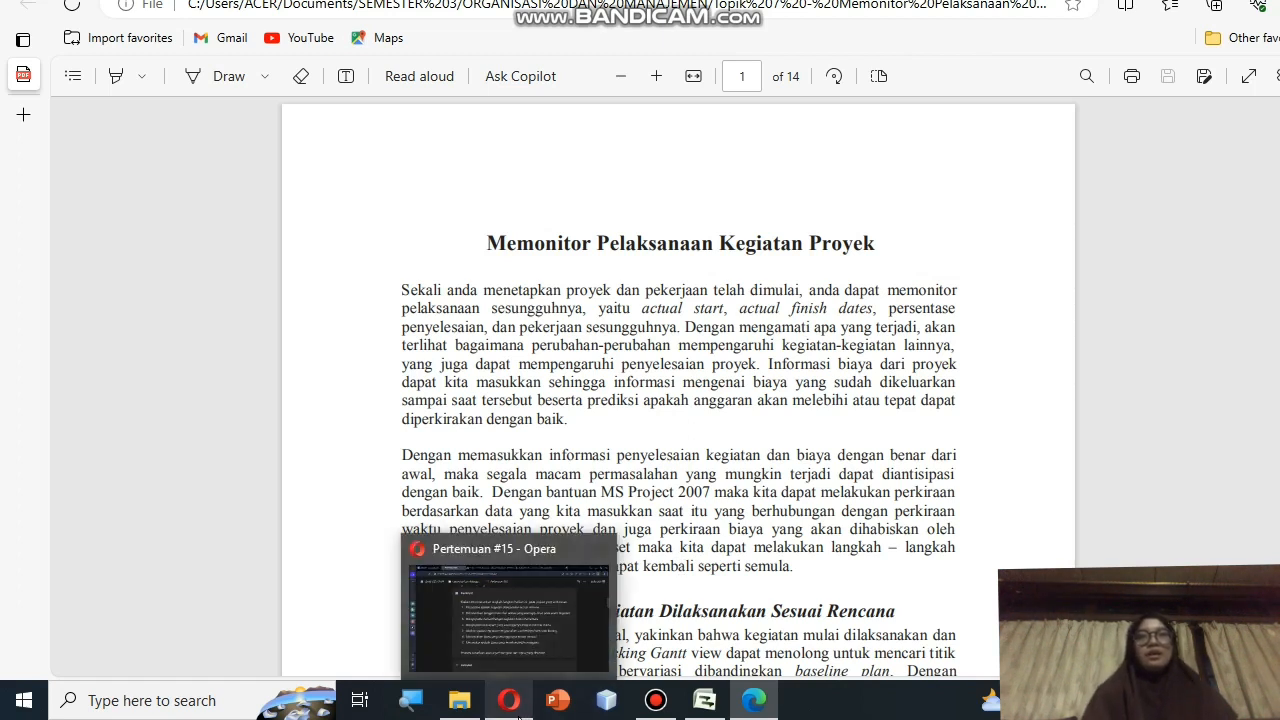
{"action": "left_click", "coordinate": [515, 677]}
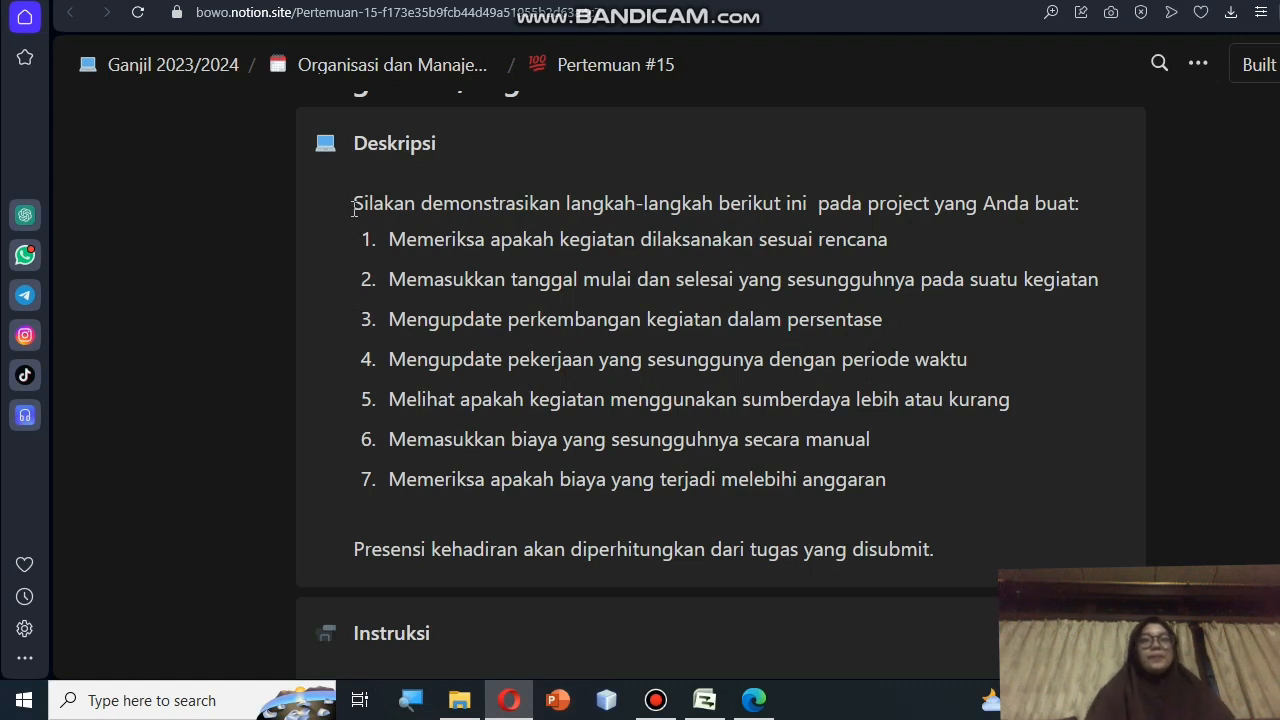
{"action": "left_click_drag", "start_coordinate": [356, 203], "coordinate": [903, 479]}
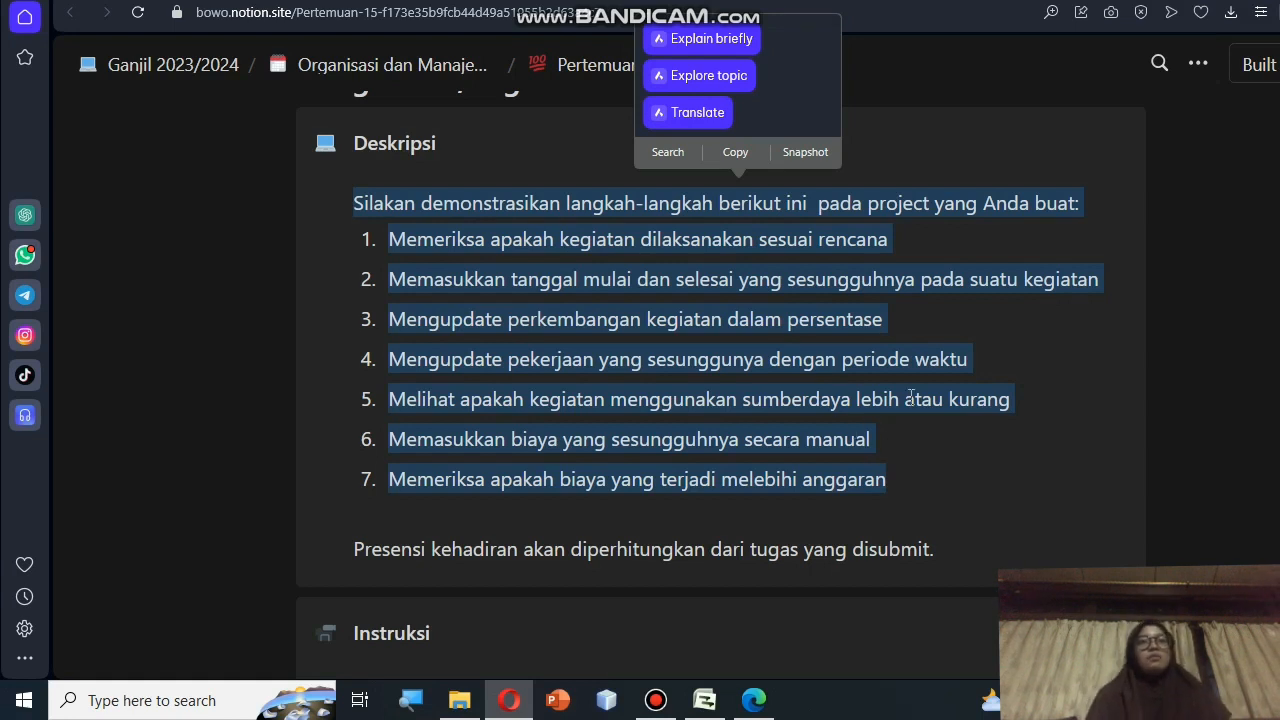
{"action": "left_click", "coordinate": [915, 325]}
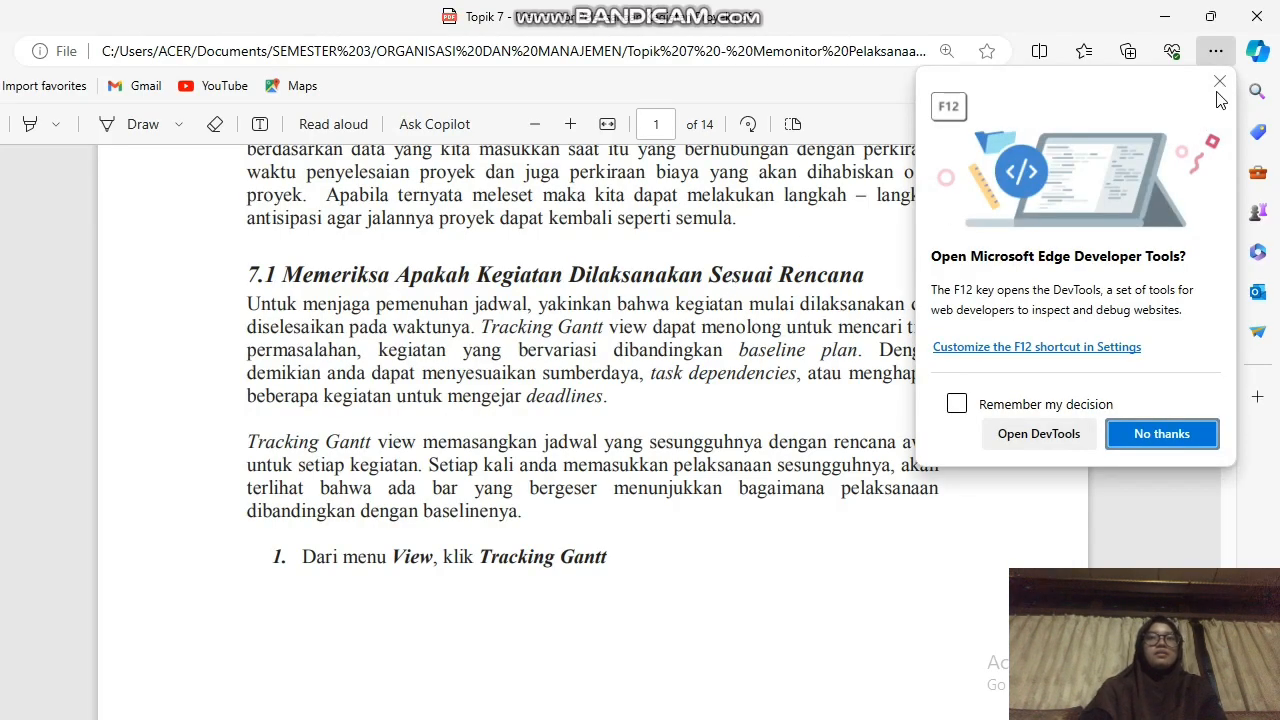
Read the section 7.1 instructions in the Edge PDF and look over the task schedule in Microsoft Project.
{"action": "left_click", "coordinate": [1219, 84]}
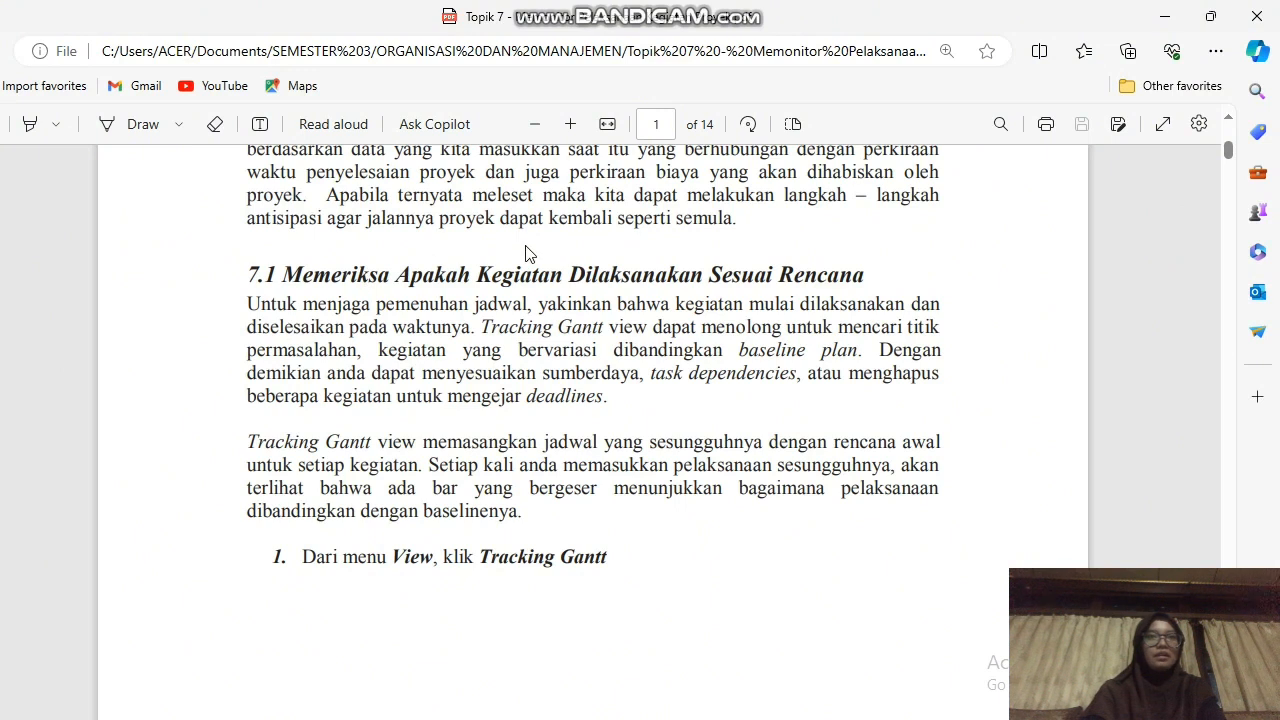
{"action": "scroll", "coordinate": [691, 433], "scroll_direction": "down", "scroll_amount": 3}
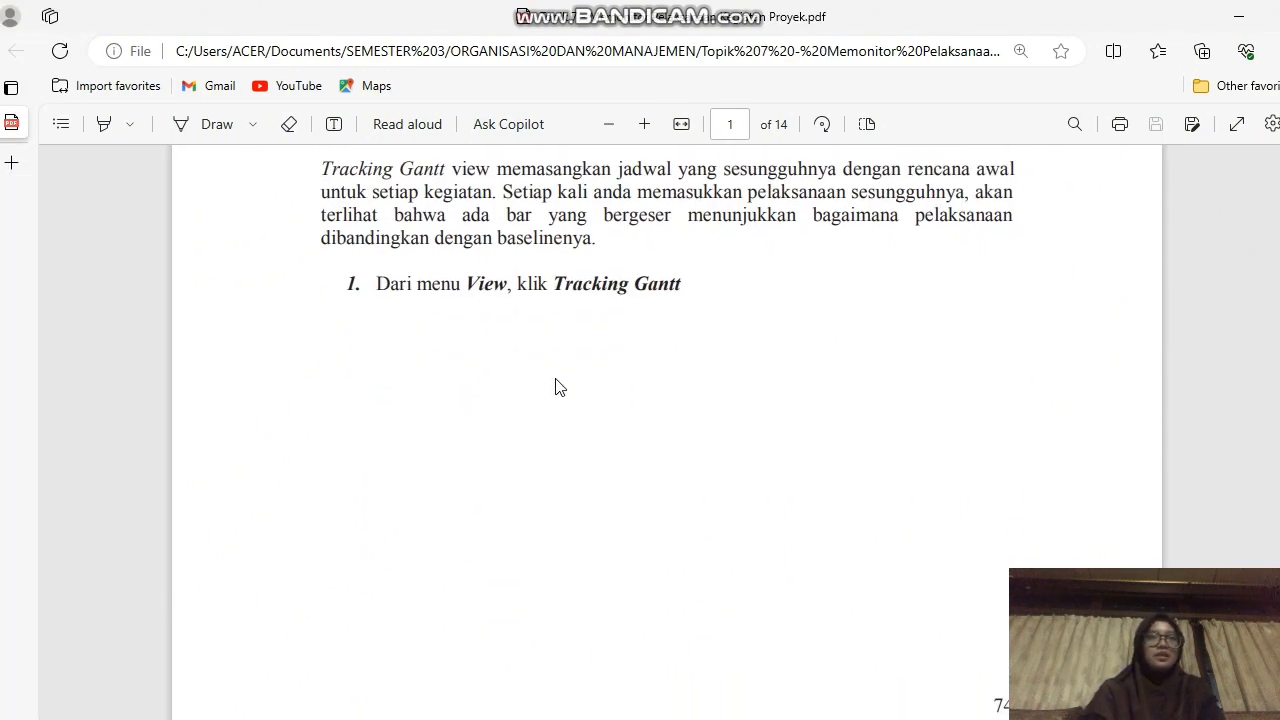
{"action": "left_click", "coordinate": [693, 702]}
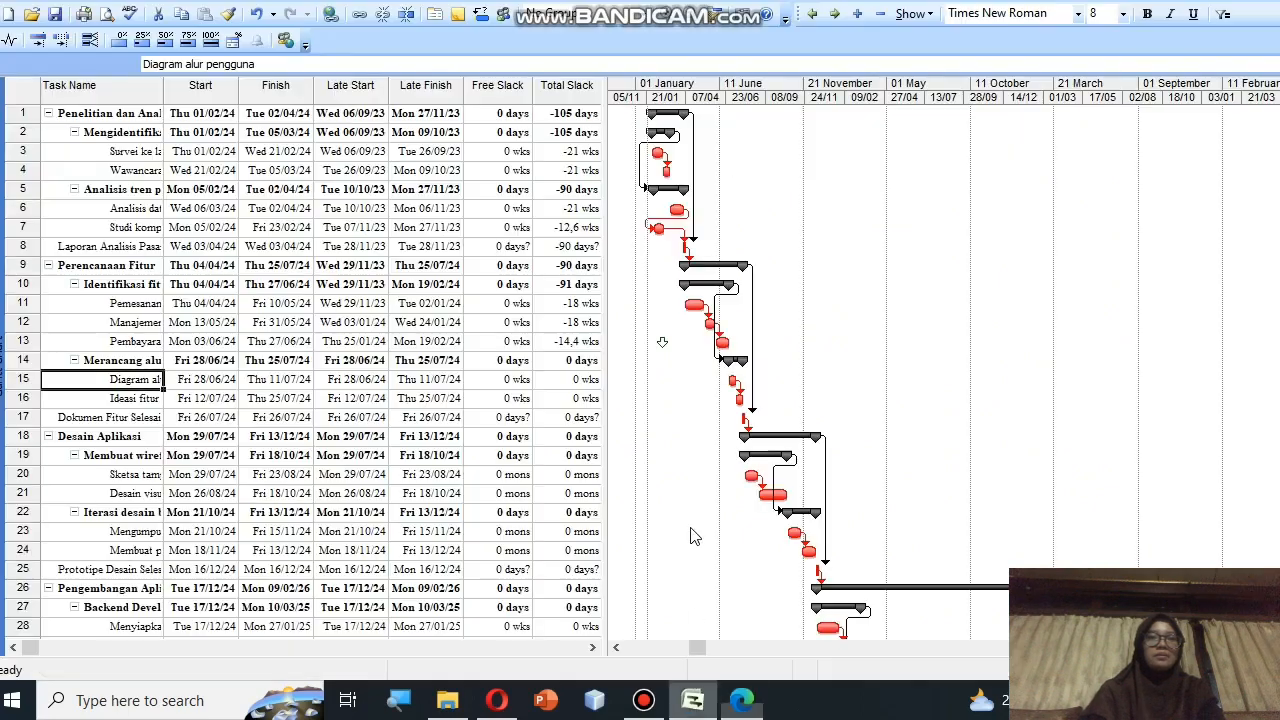
{"action": "scroll", "coordinate": [455, 245], "scroll_direction": "down", "scroll_amount": 4}
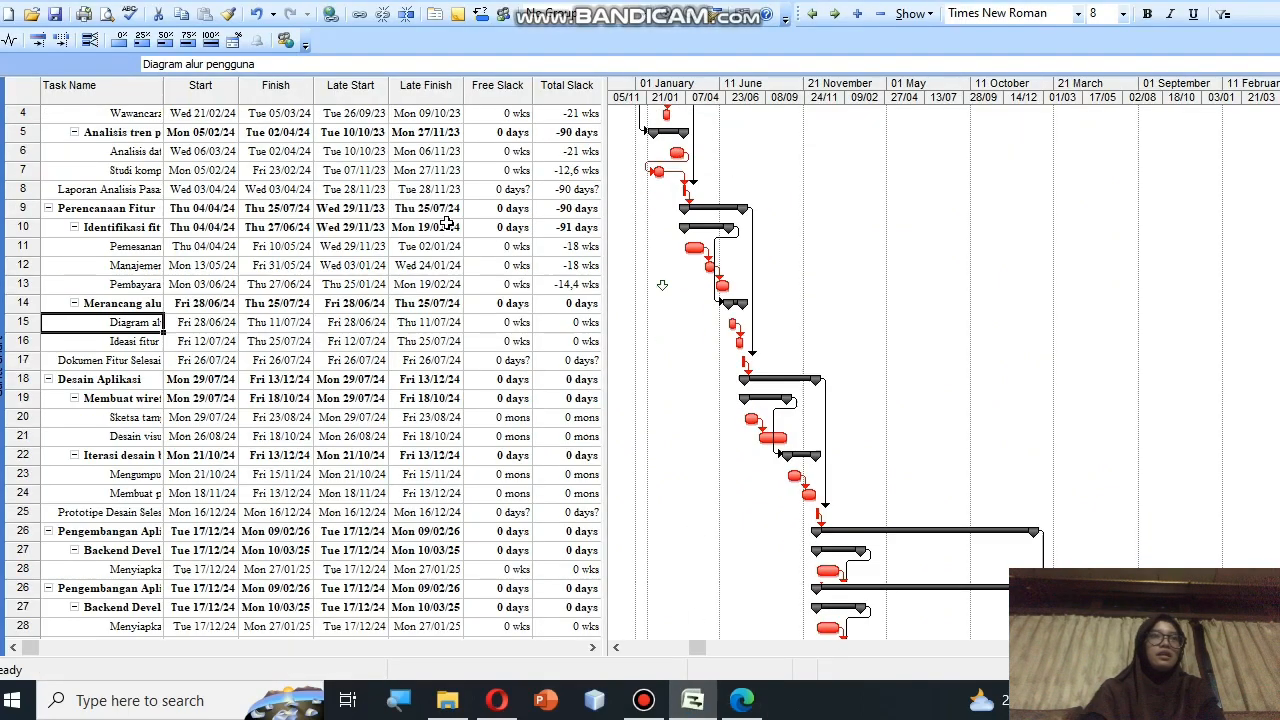
{"action": "scroll", "coordinate": [447, 224], "scroll_direction": "up", "scroll_amount": 4}
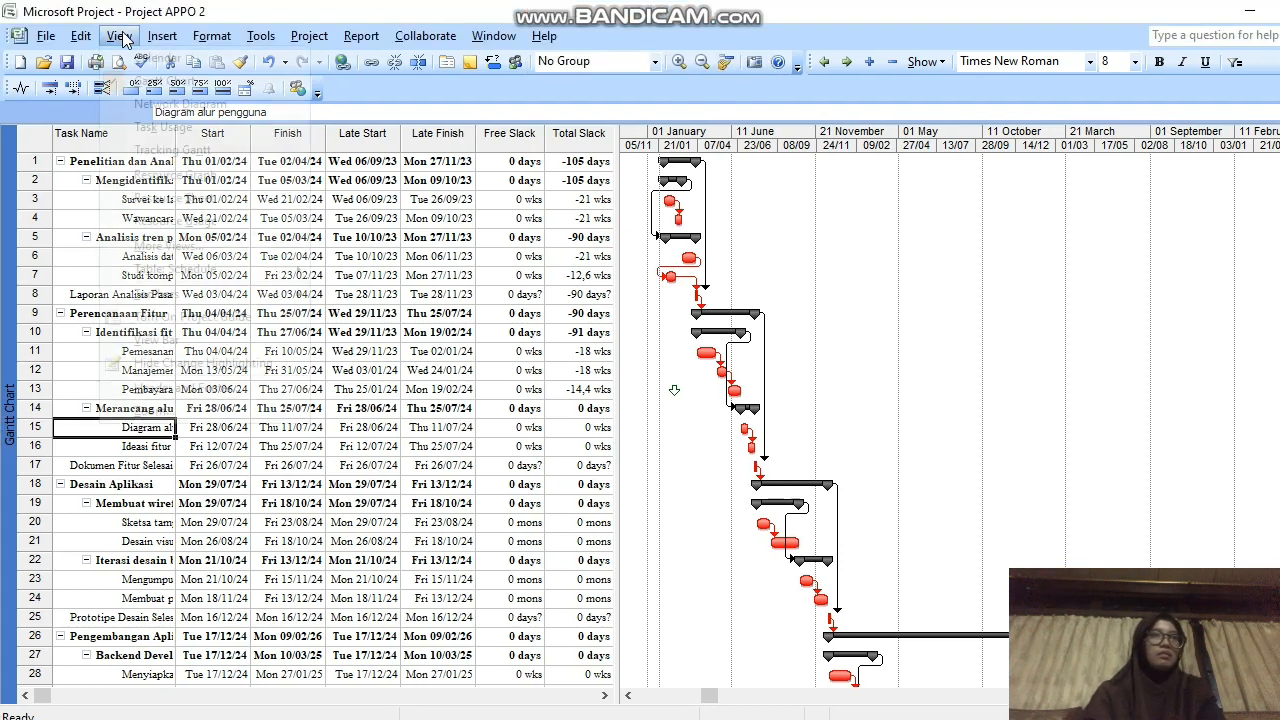
Recheck the first instruction in the PDF and switch the Microsoft Project schedule to the Tracking Gantt view.
{"action": "left_click", "coordinate": [120, 37]}
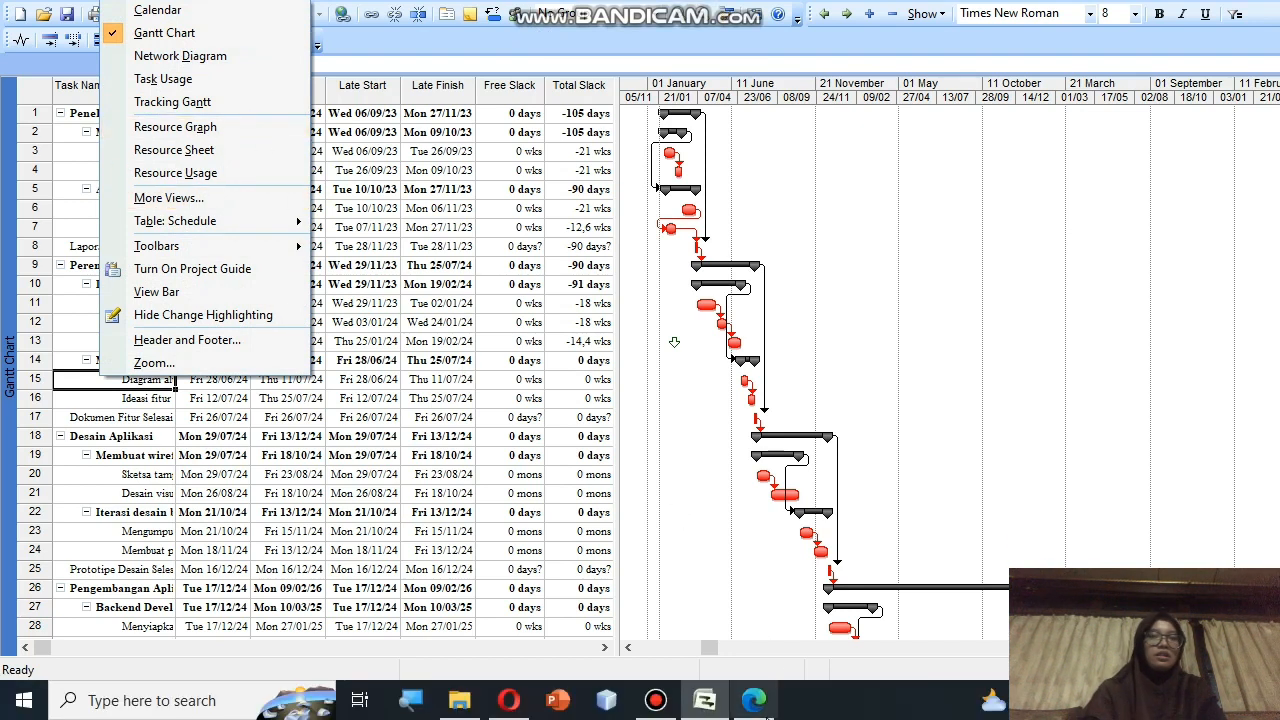
{"action": "mouse_move", "coordinate": [755, 703]}
{"action": "left_click", "coordinate": [766, 662]}
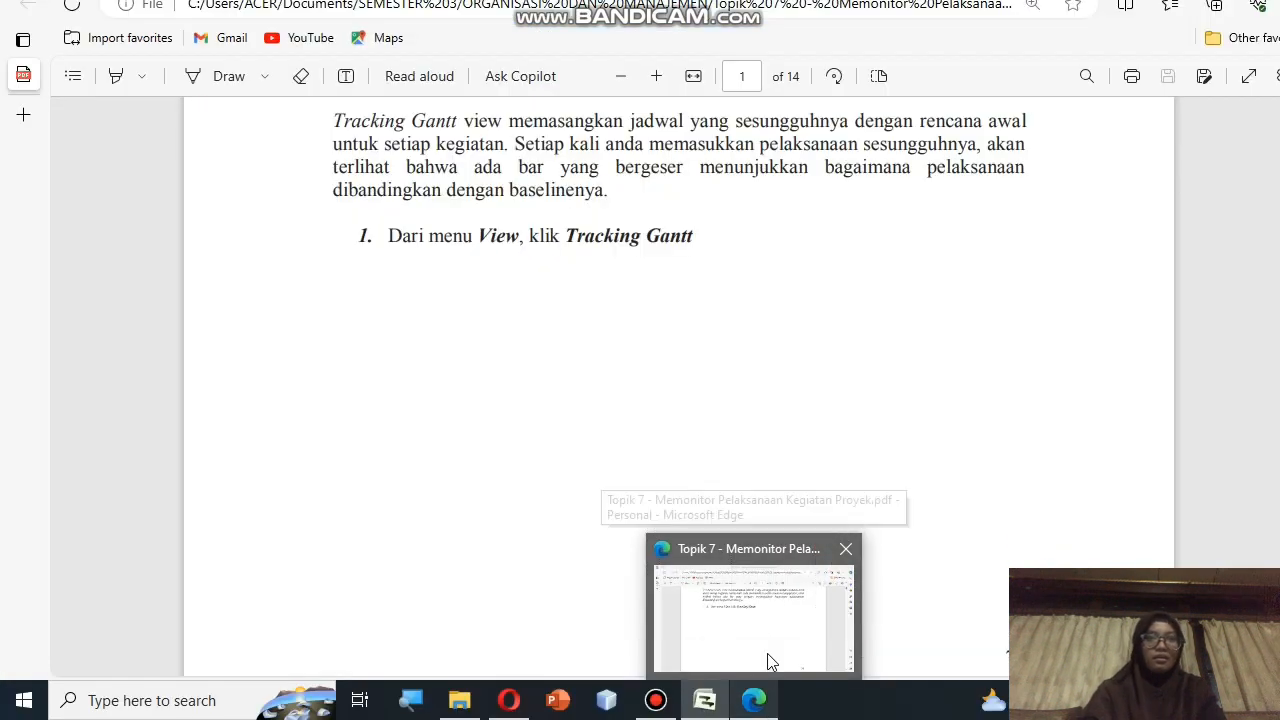
{"action": "left_click", "coordinate": [705, 700]}
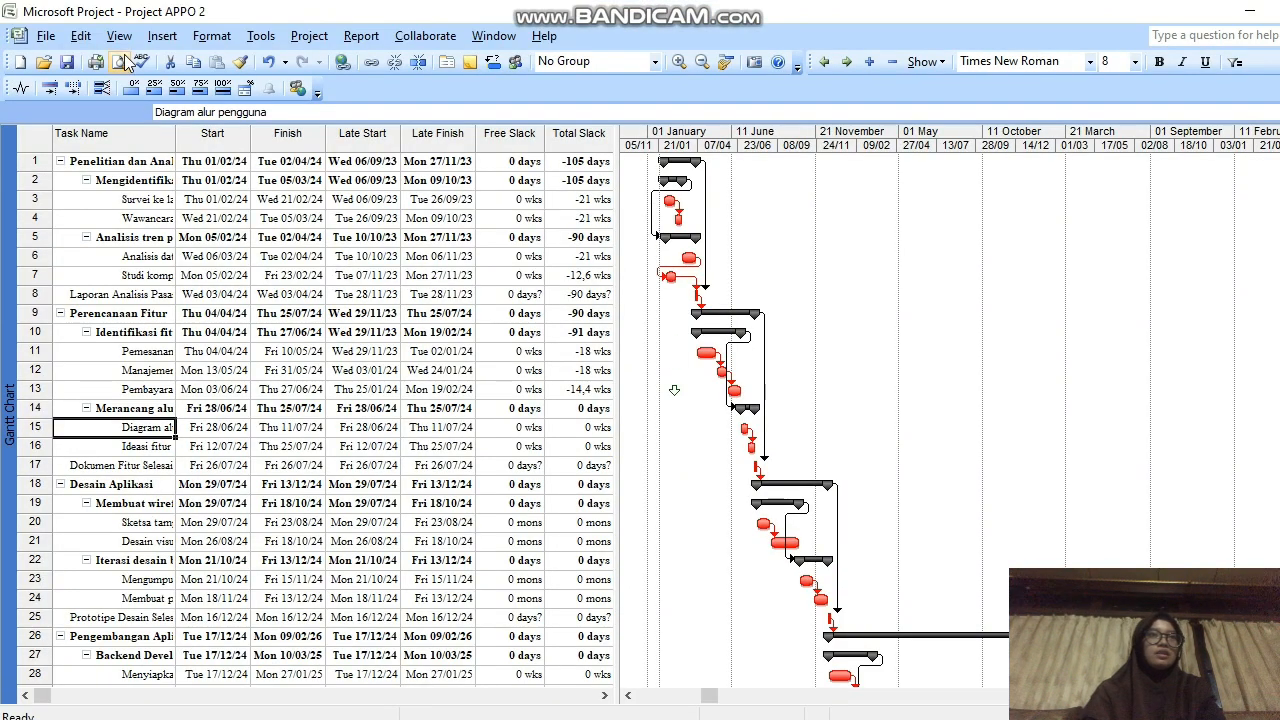
{"action": "left_click", "coordinate": [119, 36]}
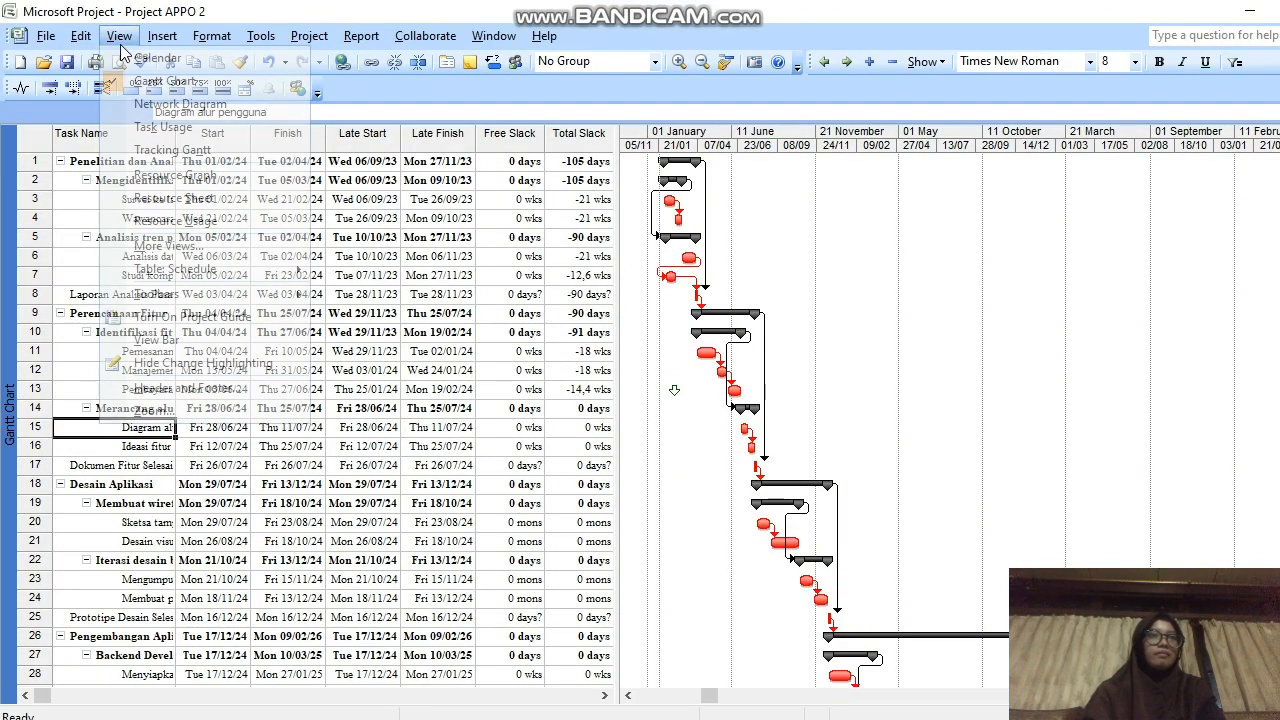
{"action": "left_click", "coordinate": [160, 149]}
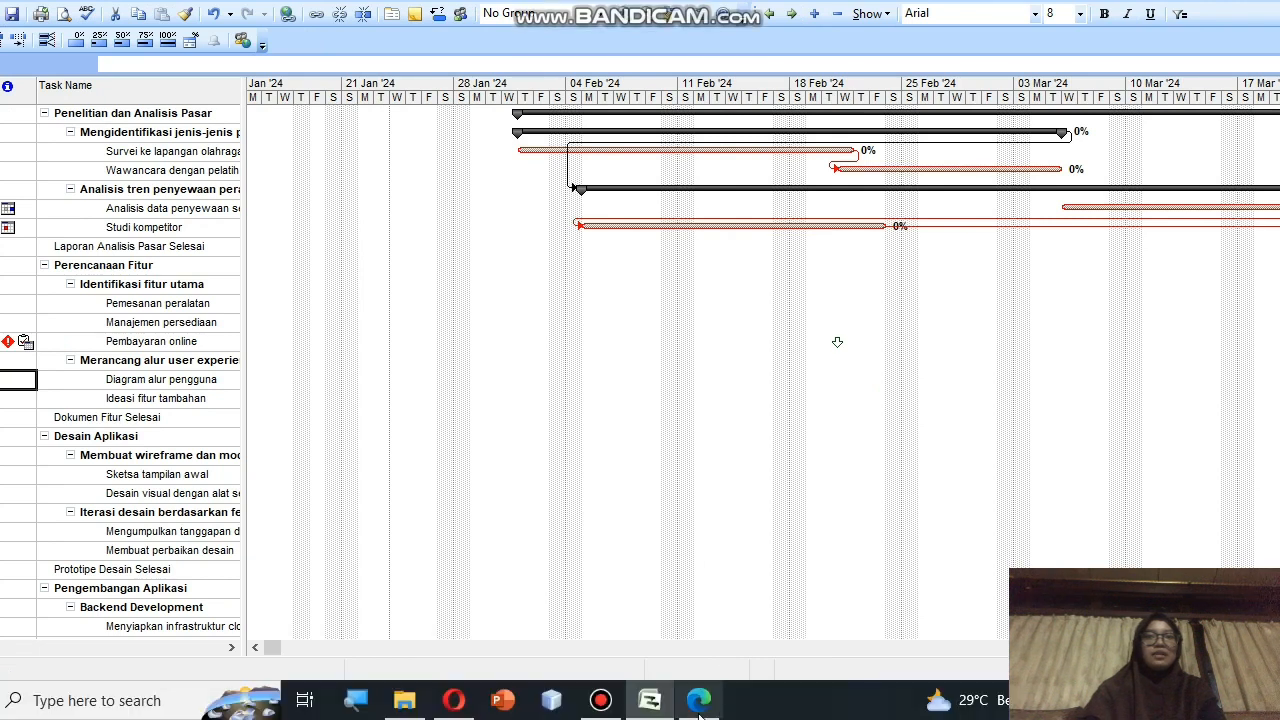
Consult the PDF's second instruction in Edge and apply the Variance table to the Tracking Gantt view in Microsoft Project.
{"action": "left_click", "coordinate": [689, 712]}
{"action": "scroll", "coordinate": [711, 494], "scroll_direction": "down", "scroll_amount": 10}
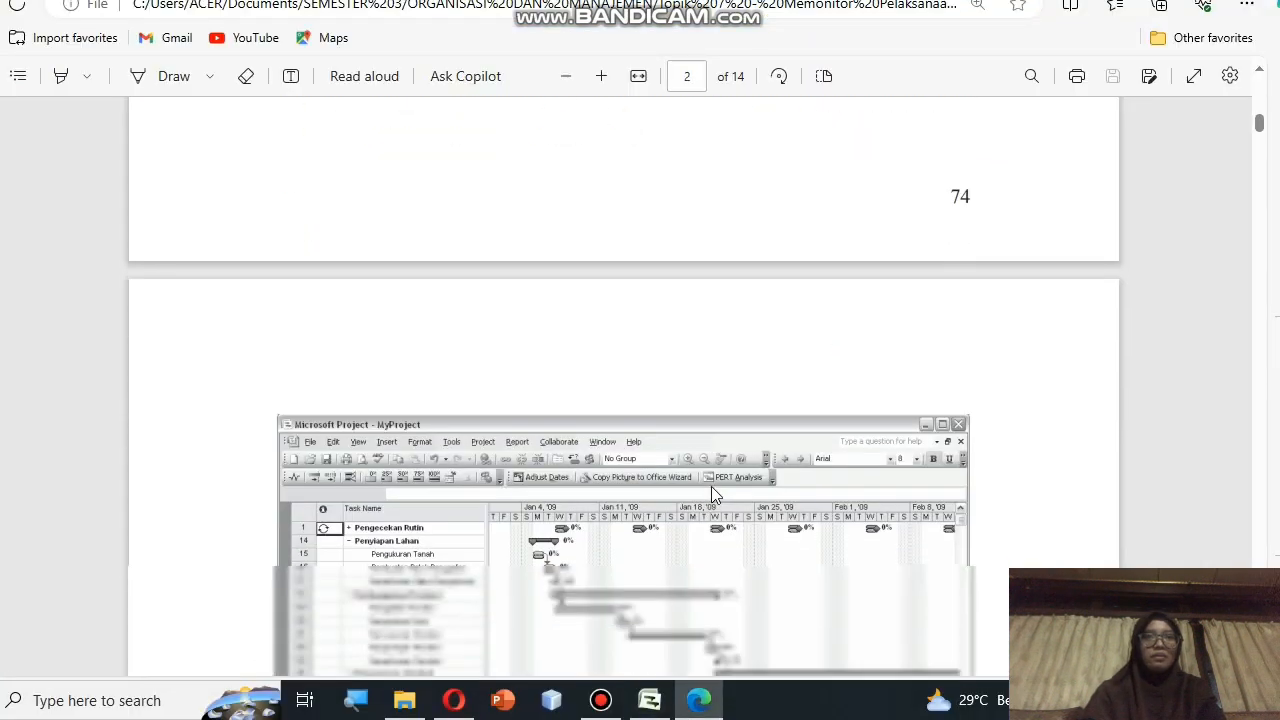
{"action": "scroll", "coordinate": [714, 494], "scroll_direction": "up", "scroll_amount": 5}
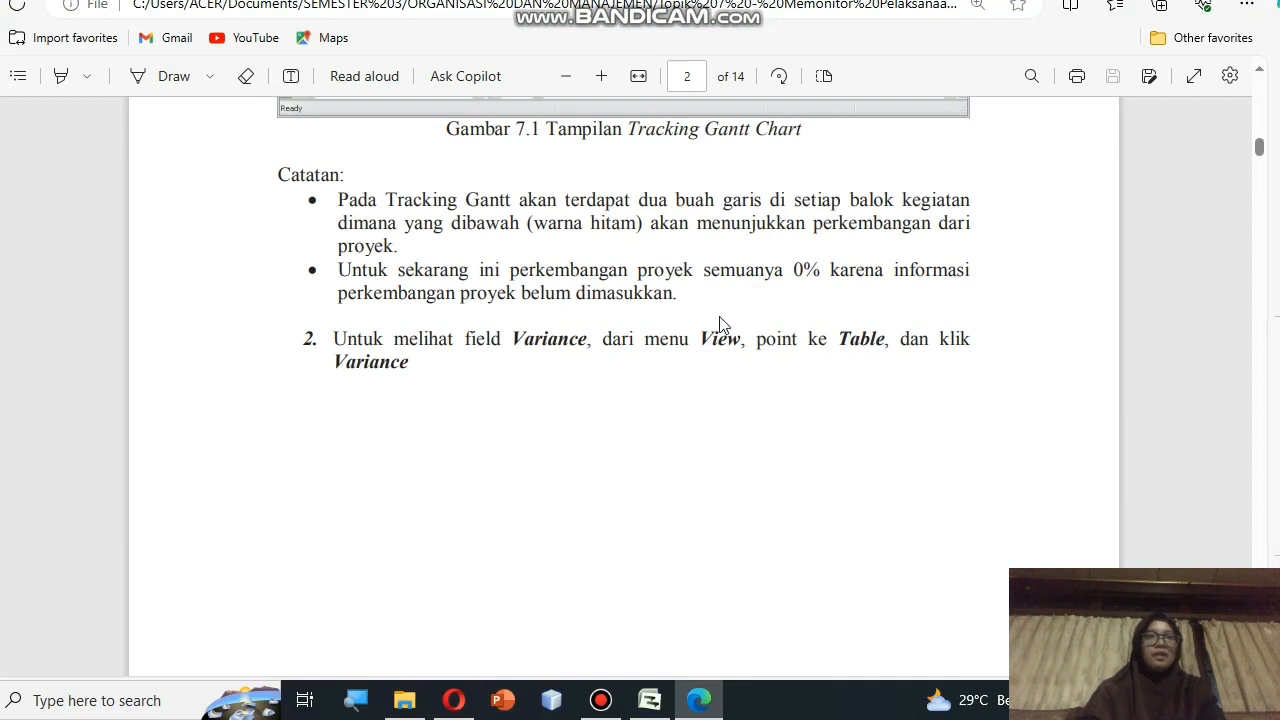
{"action": "scroll", "coordinate": [720, 323], "scroll_direction": "down", "scroll_amount": 5}
{"action": "scroll", "coordinate": [720, 323], "scroll_direction": "up", "scroll_amount": 2}
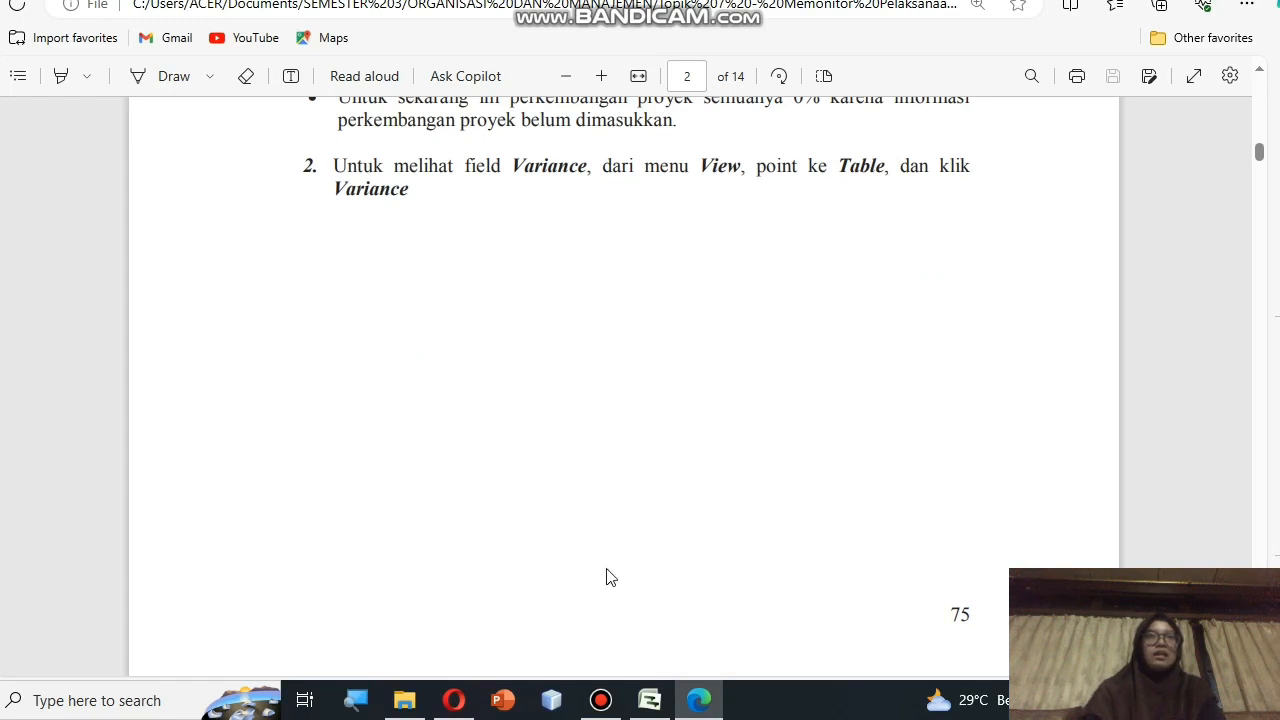
{"action": "left_click", "coordinate": [650, 702]}
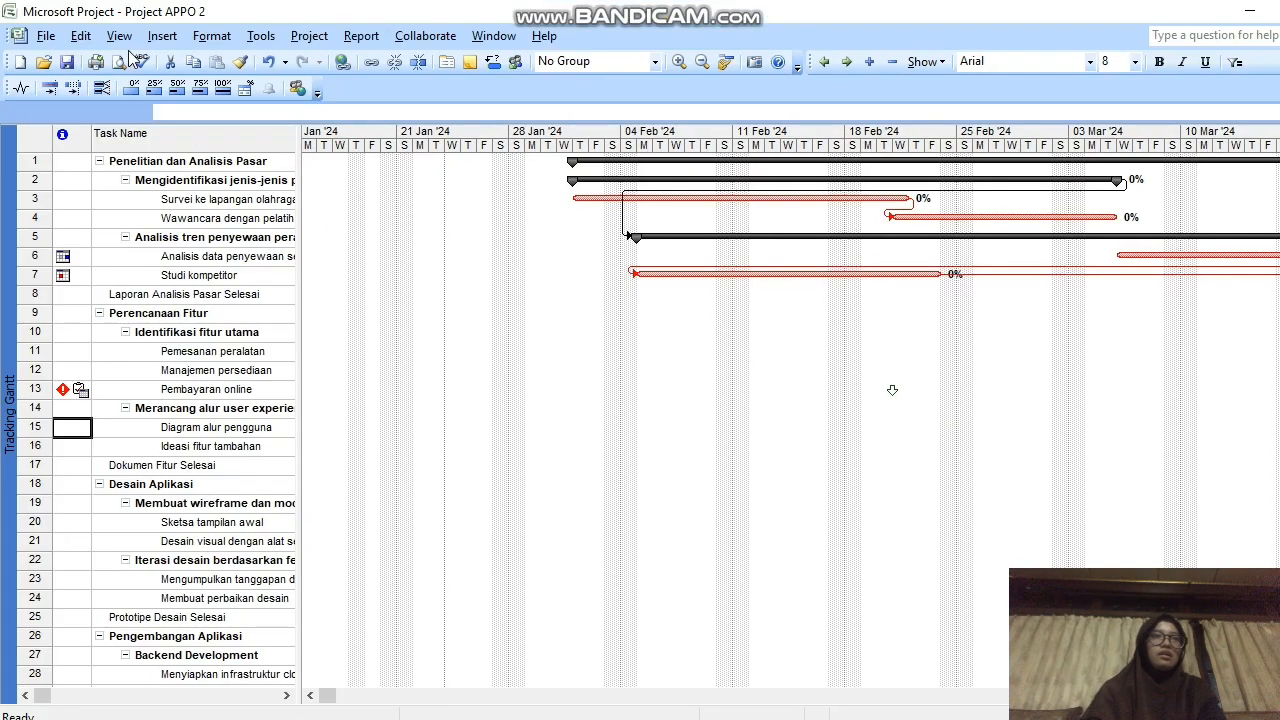
{"action": "left_click", "coordinate": [120, 38]}
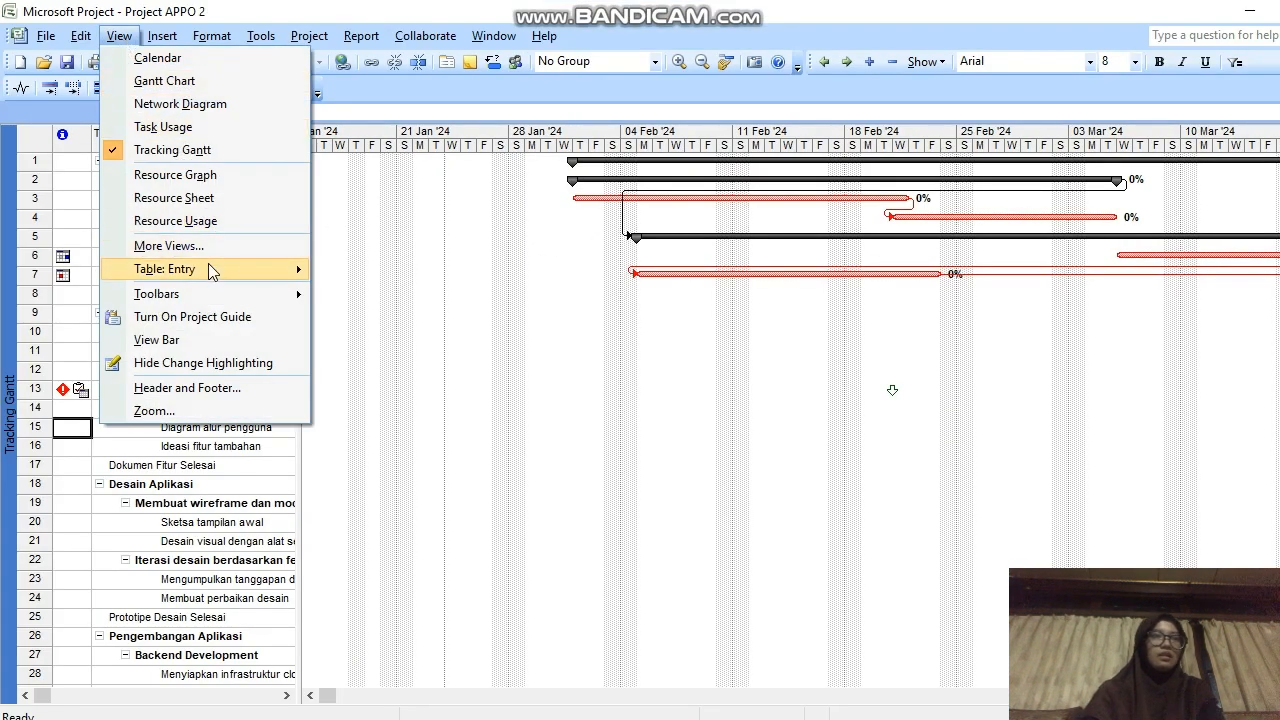
{"action": "mouse_move", "coordinate": [209, 265]}
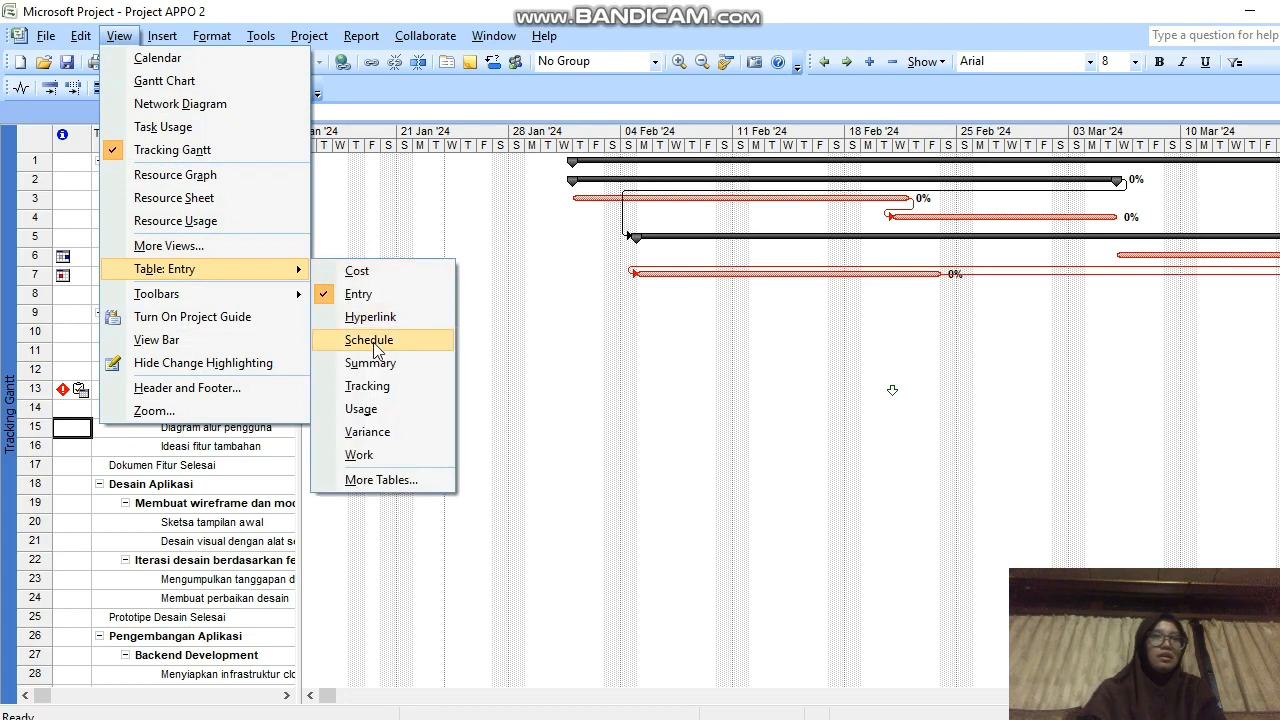
{"action": "left_click", "coordinate": [368, 432]}
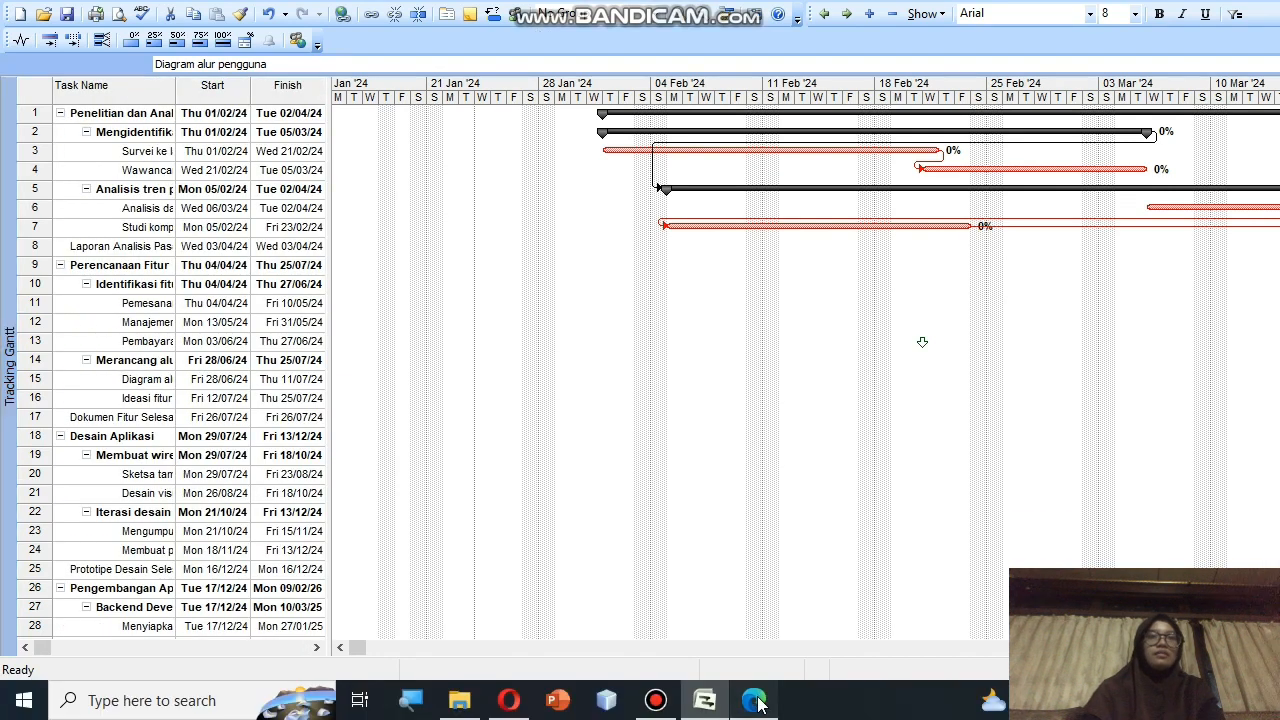
Review the PDF module in Edge from section 7.1 through the section 7.2 instructions for entering actual start and finish dates.
{"action": "left_click", "coordinate": [754, 700]}
{"action": "scroll", "coordinate": [725, 462], "scroll_direction": "up", "scroll_amount": 4}
{"action": "scroll", "coordinate": [725, 462], "scroll_direction": "up", "scroll_amount": 10}
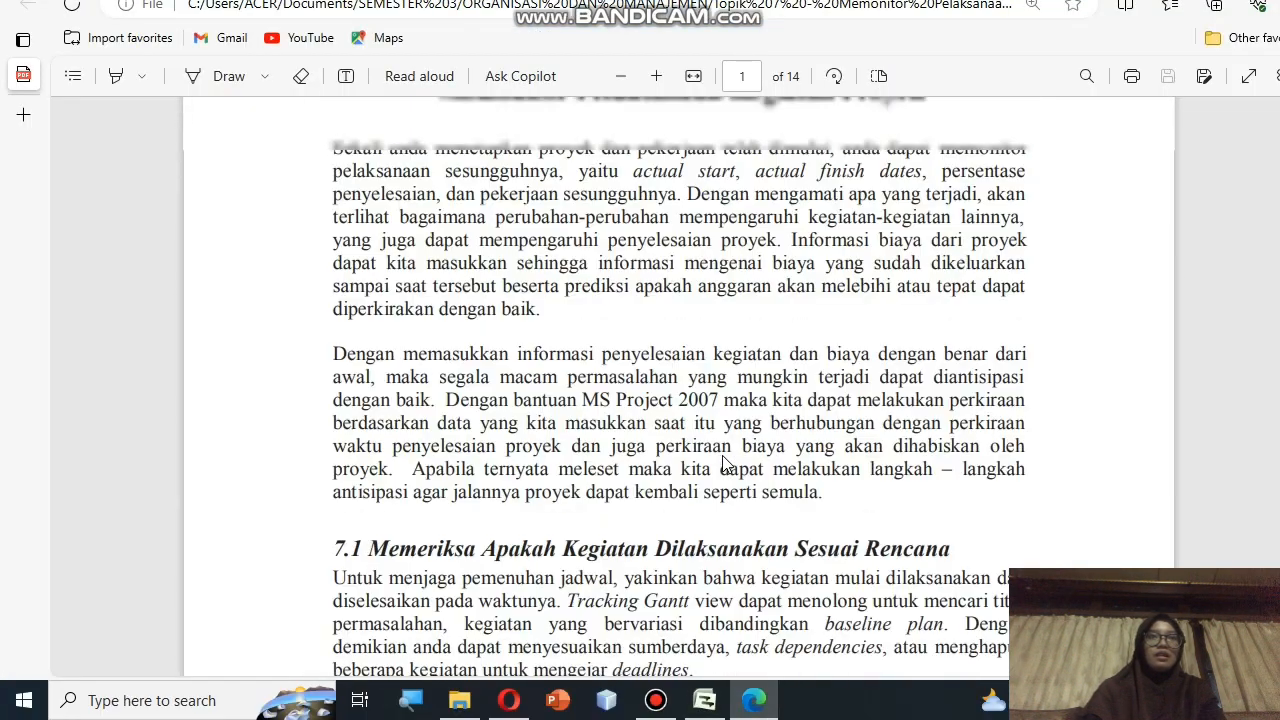
{"action": "scroll", "coordinate": [725, 462], "scroll_direction": "down", "scroll_amount": 4}
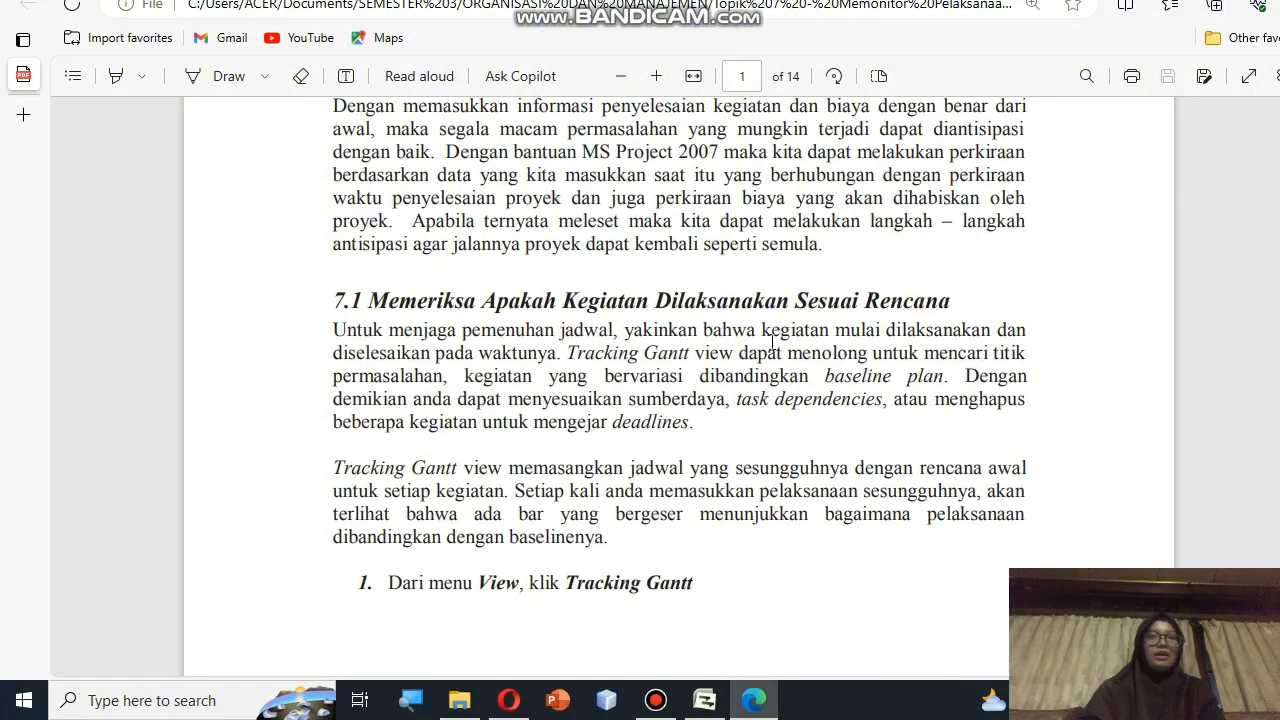
{"action": "scroll", "coordinate": [770, 344], "scroll_direction": "down", "scroll_amount": 5}
{"action": "scroll", "coordinate": [770, 344], "scroll_direction": "up", "scroll_amount": 1}
{"action": "scroll", "coordinate": [770, 344], "scroll_direction": "down", "scroll_amount": 1}
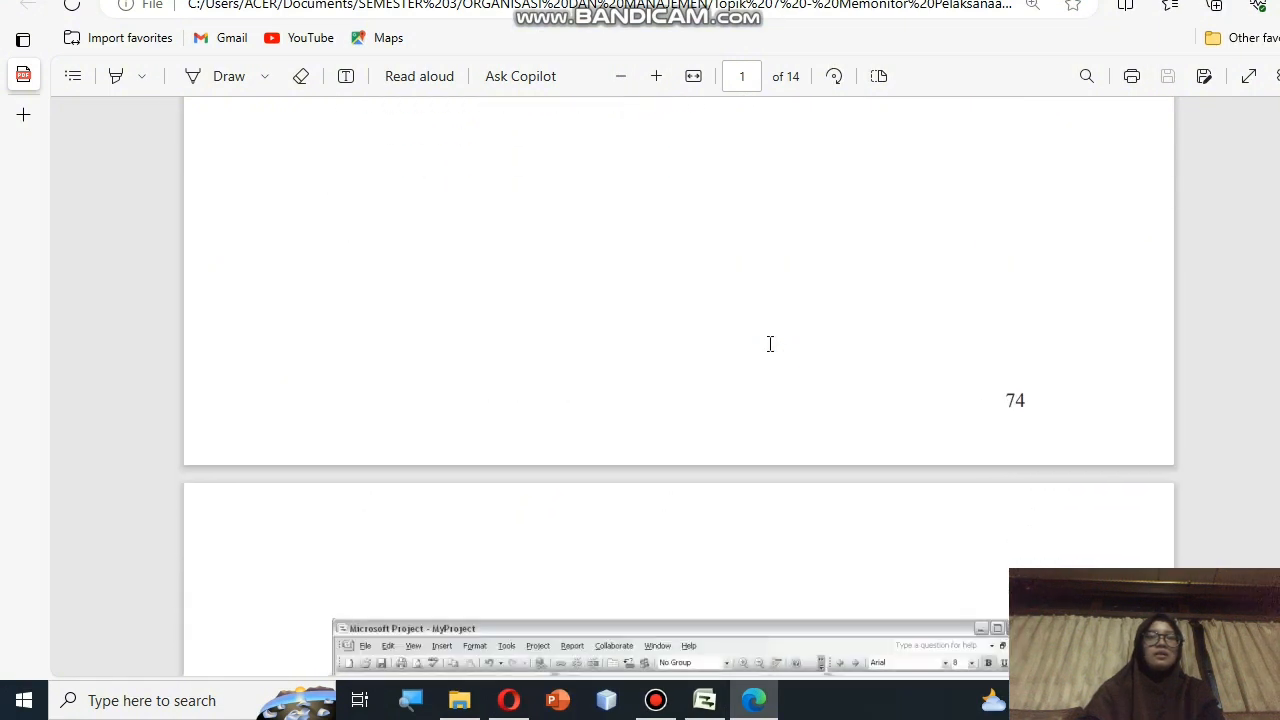
{"action": "scroll", "coordinate": [770, 344], "scroll_direction": "down", "scroll_amount": 8}
{"action": "scroll", "coordinate": [770, 344], "scroll_direction": "down", "scroll_amount": 2}
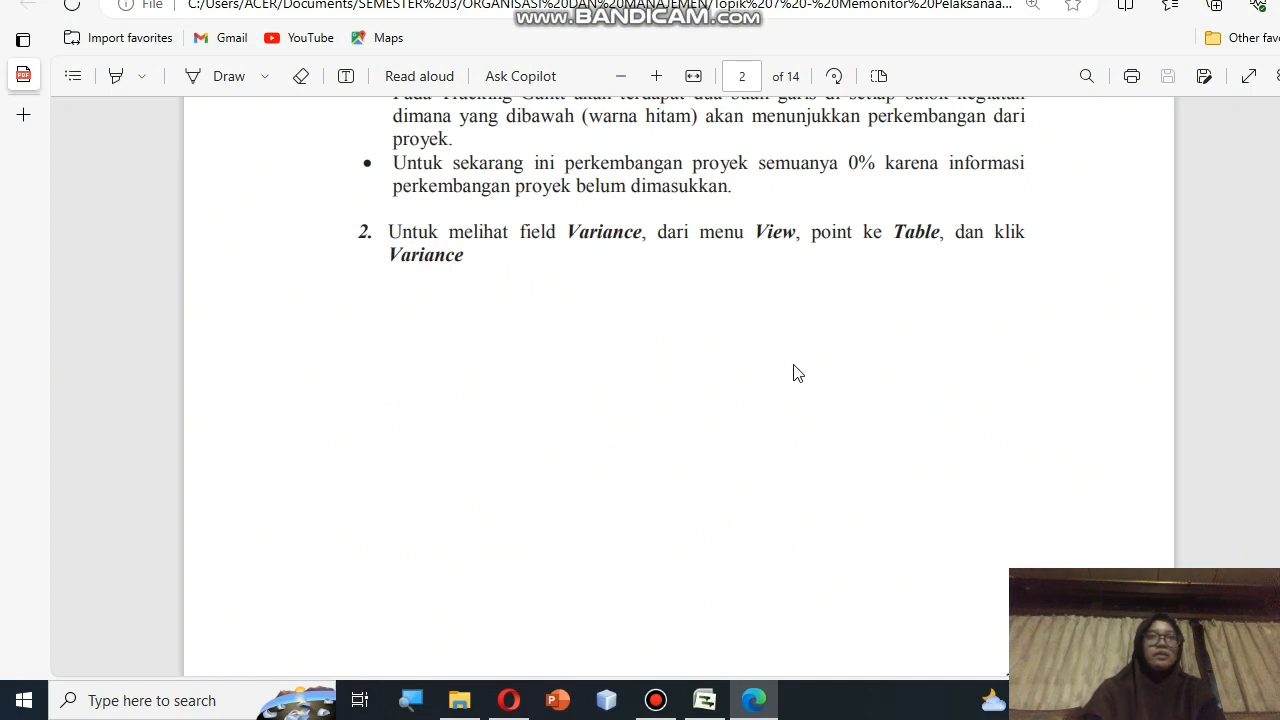
{"action": "scroll", "coordinate": [797, 373], "scroll_direction": "down", "scroll_amount": 10}
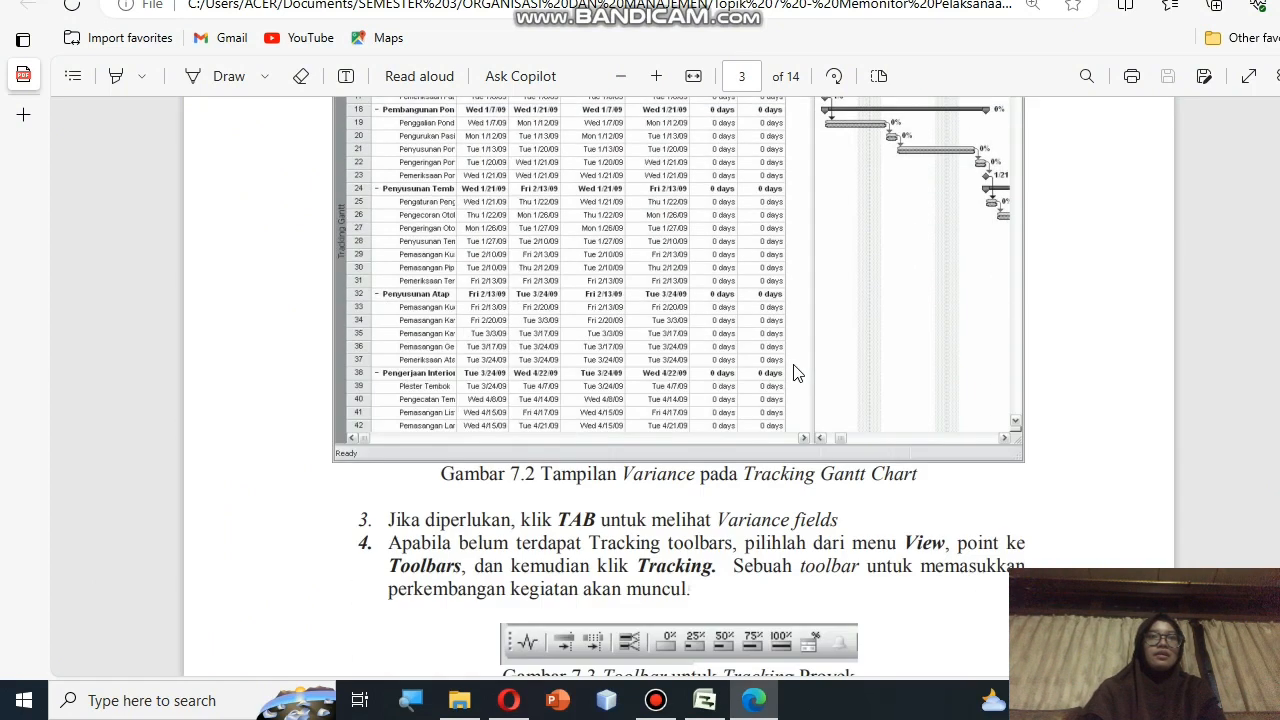
{"action": "scroll", "coordinate": [797, 373], "scroll_direction": "down", "scroll_amount": 8}
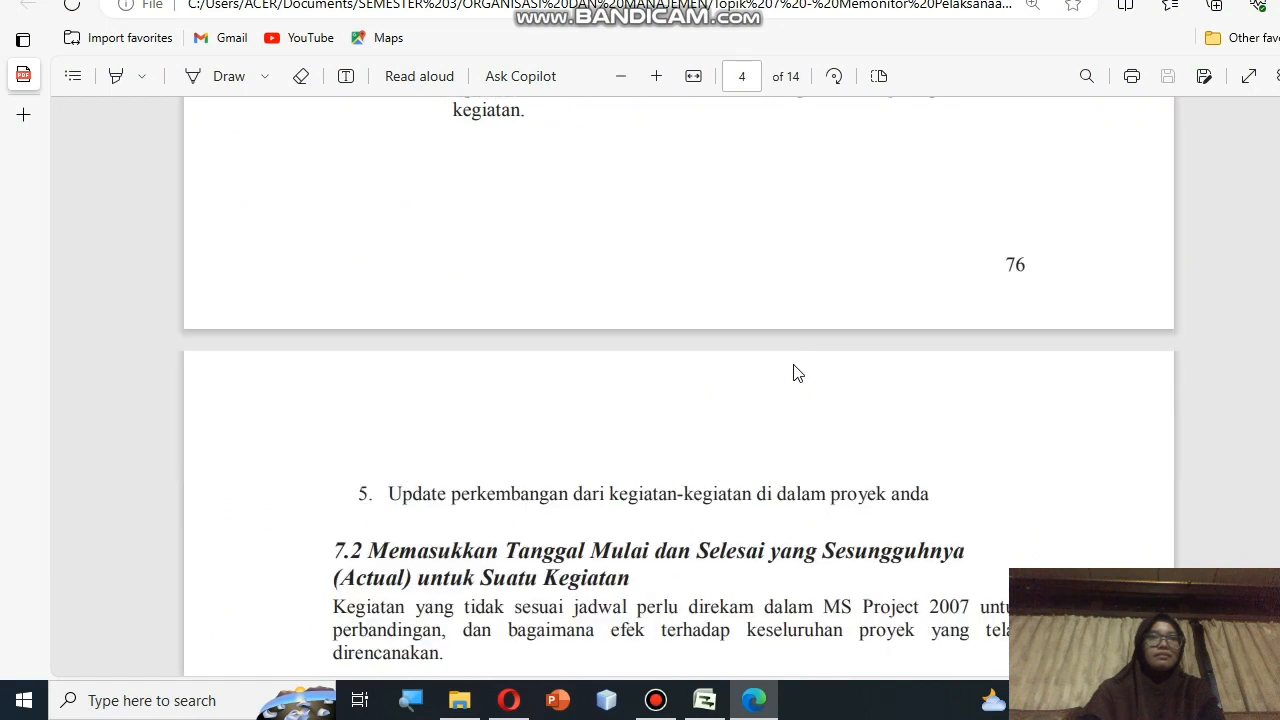
{"action": "scroll", "coordinate": [797, 373], "scroll_direction": "down", "scroll_amount": 4}
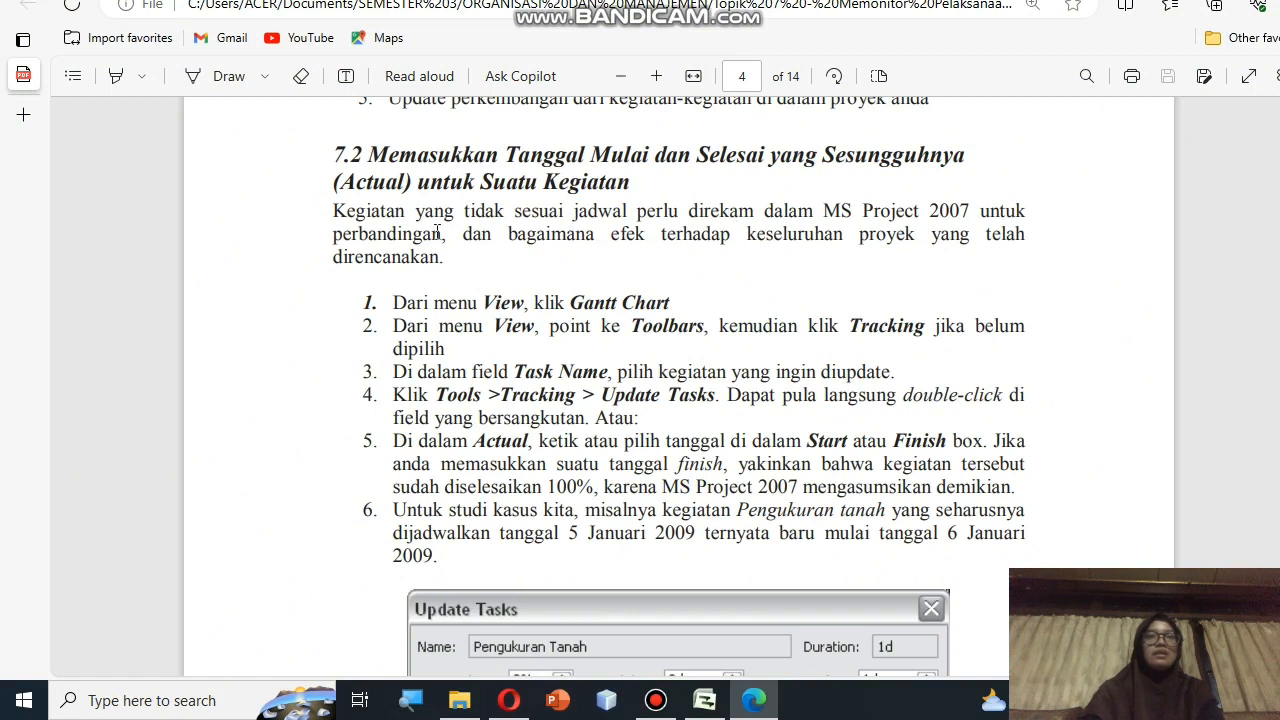
{"action": "scroll", "coordinate": [670, 218], "scroll_direction": "down", "scroll_amount": 2}
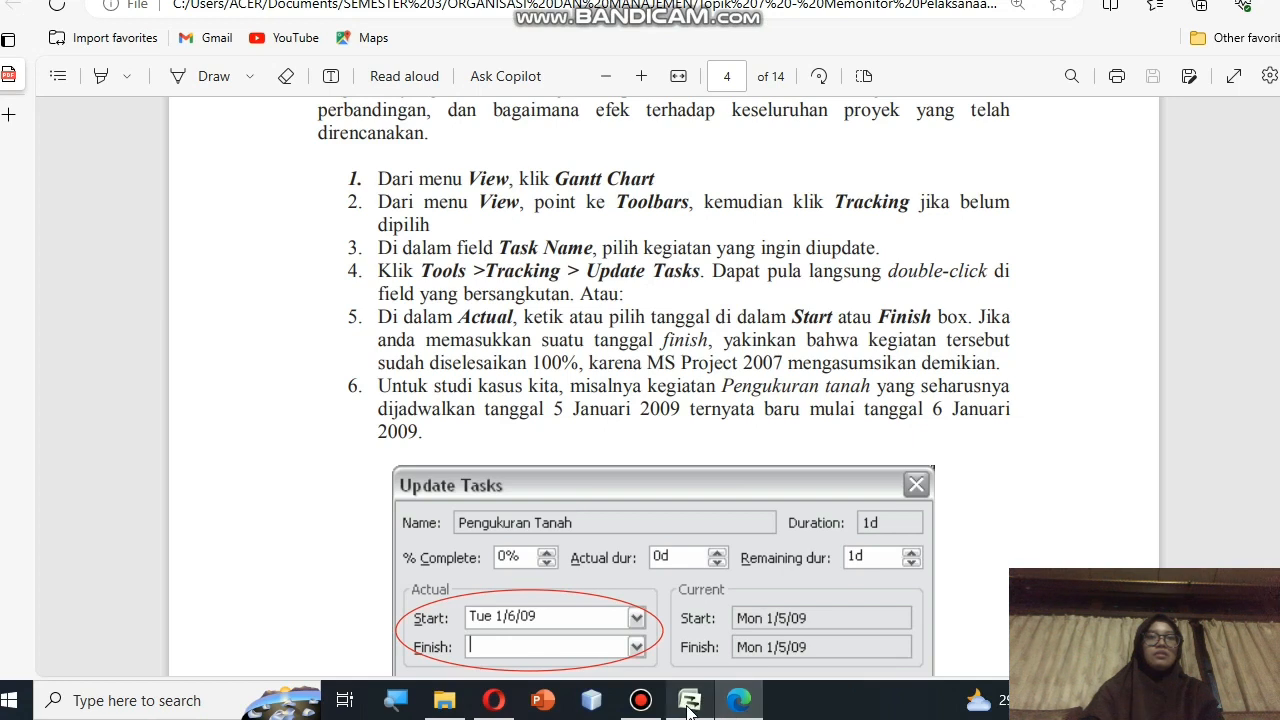
Switch the Microsoft Project schedule to the Gantt Chart view and recheck the section 7.2 instructions in the PDF.
{"action": "mouse_move", "coordinate": [688, 713]}
{"action": "left_click", "coordinate": [689, 617]}
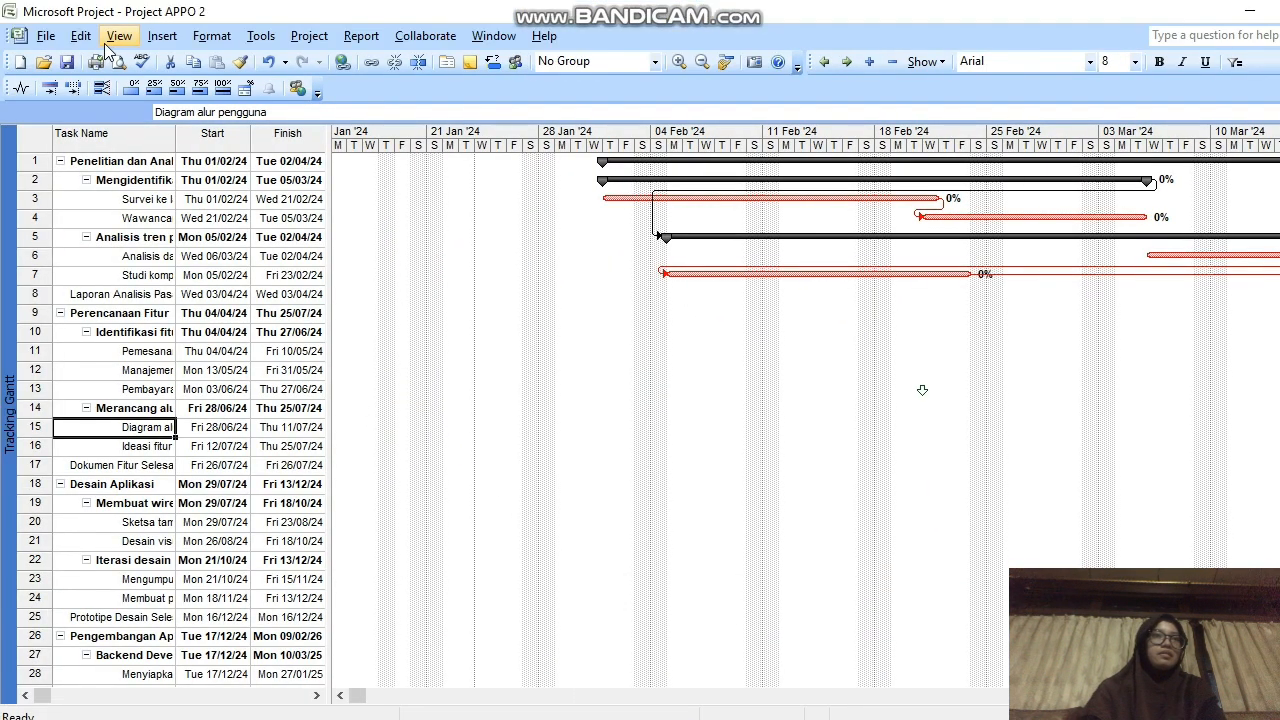
{"action": "left_click", "coordinate": [119, 36]}
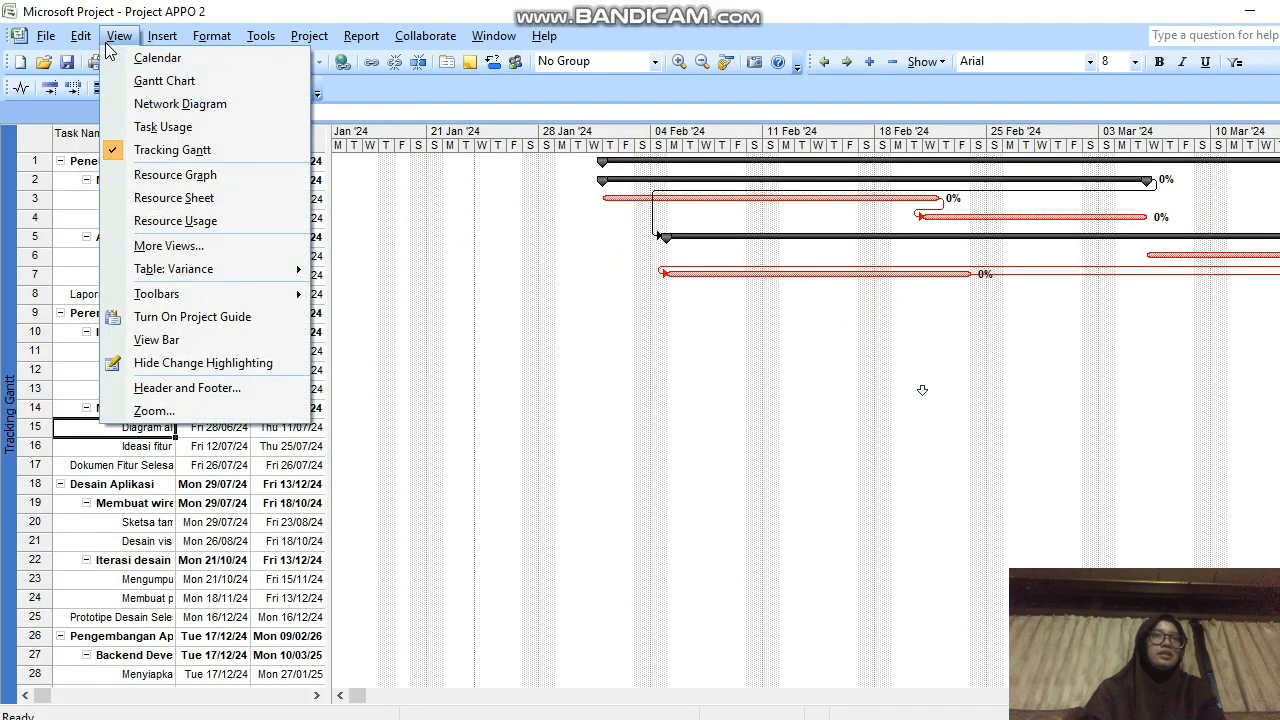
{"action": "left_click", "coordinate": [176, 82]}
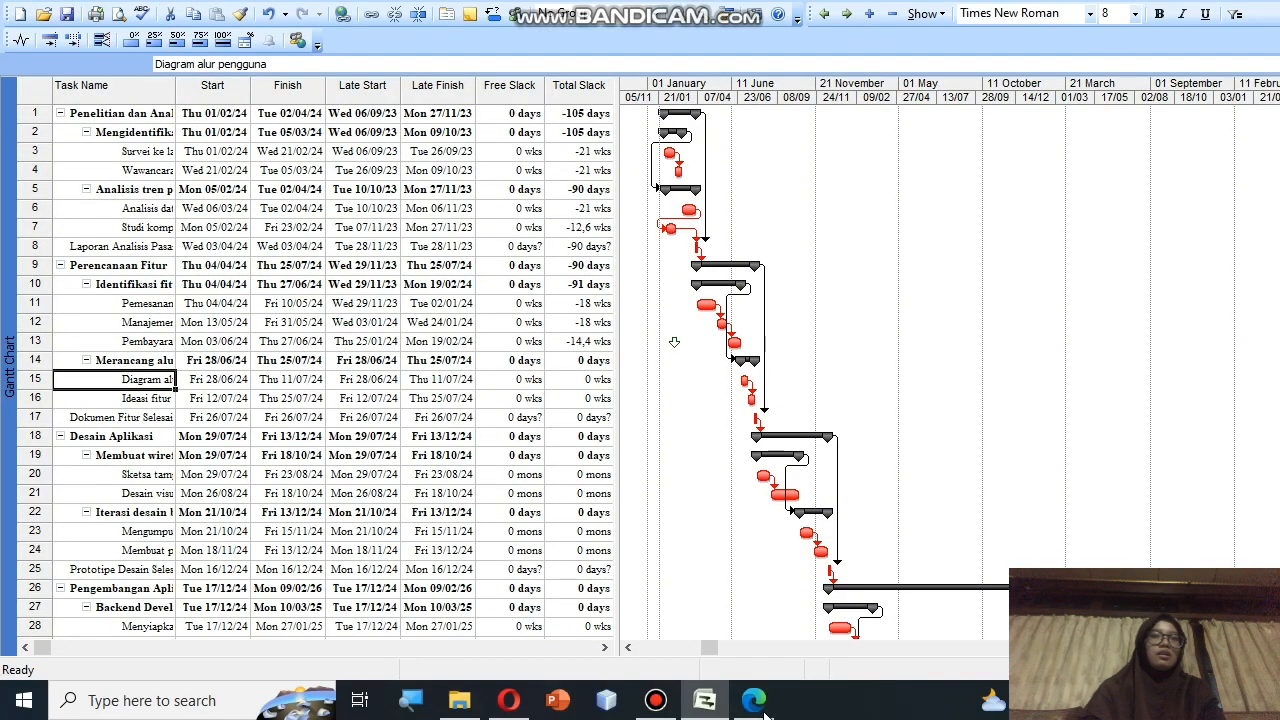
{"action": "left_click", "coordinate": [754, 700]}
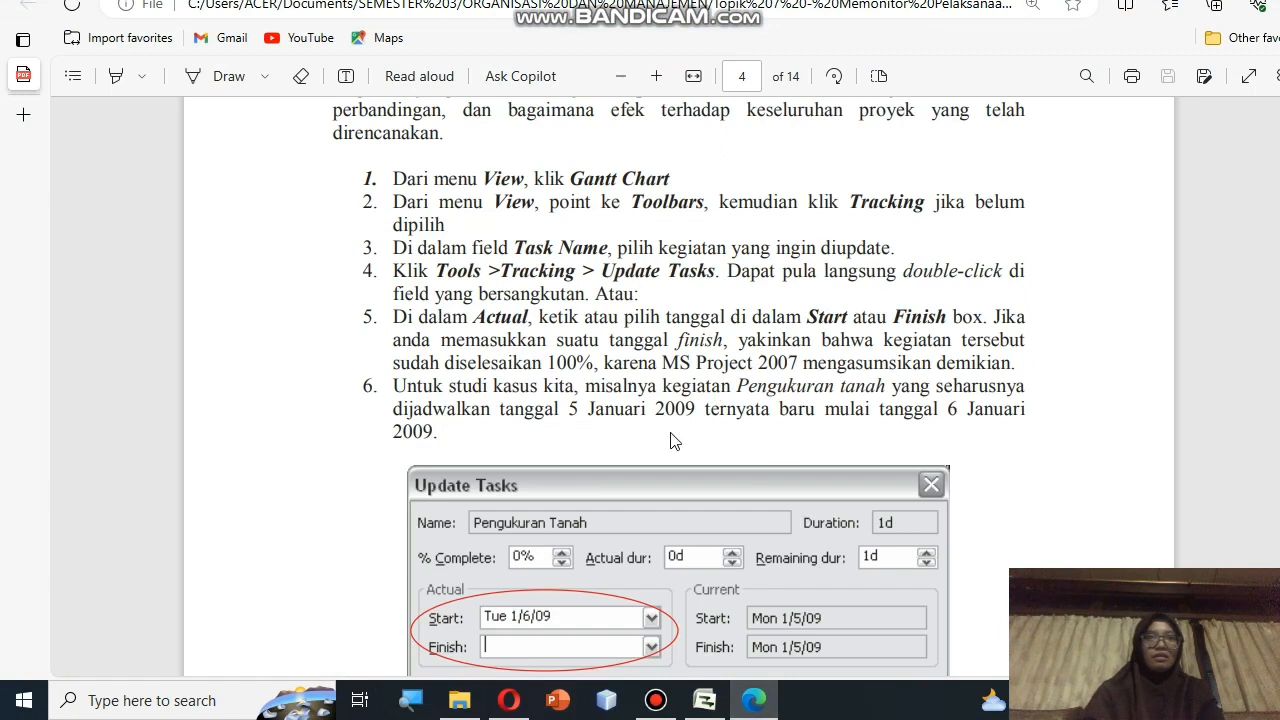
{"action": "left_click", "coordinate": [705, 700]}
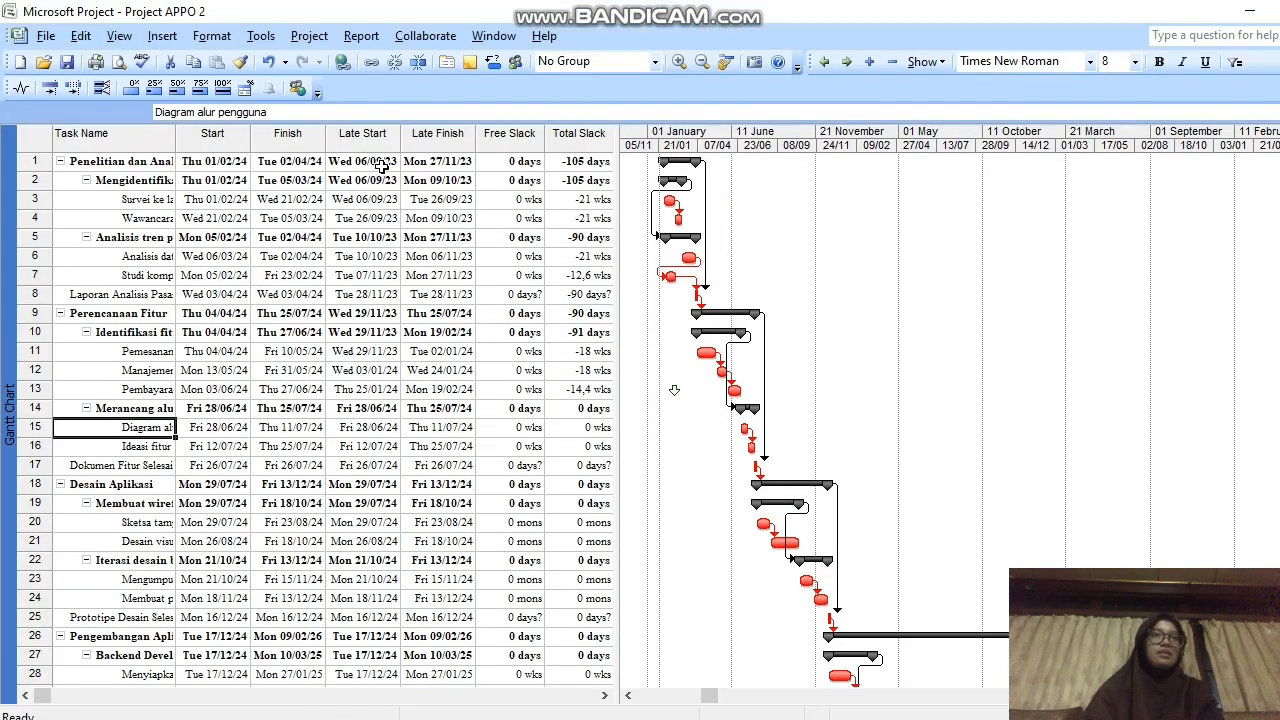
{"action": "left_click", "coordinate": [262, 37]}
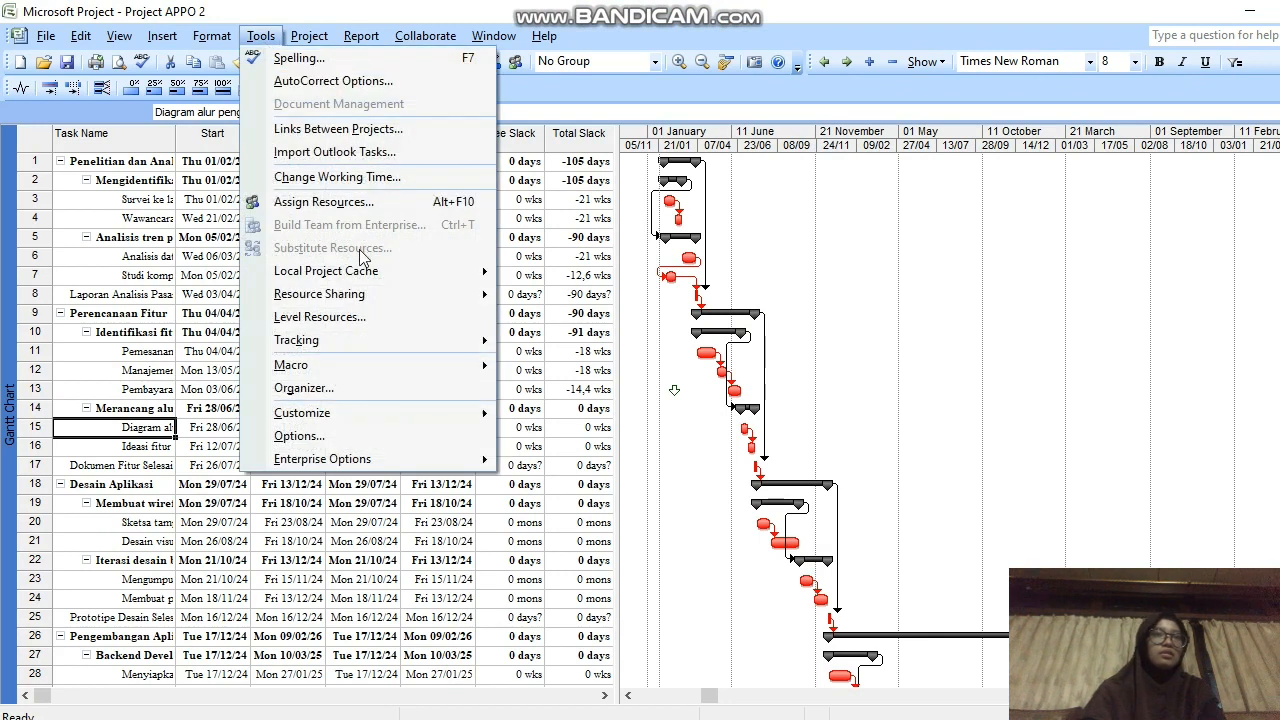
{"action": "mouse_move", "coordinate": [350, 342]}
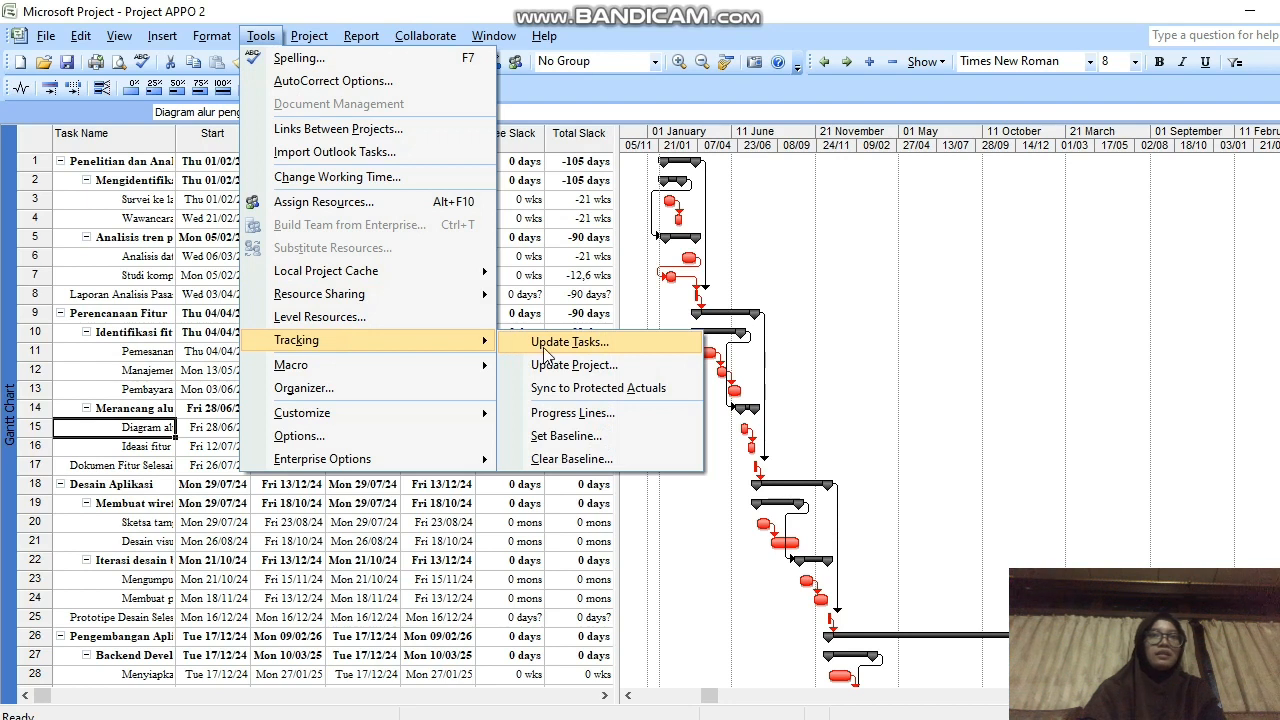
{"action": "left_click", "coordinate": [545, 350]}
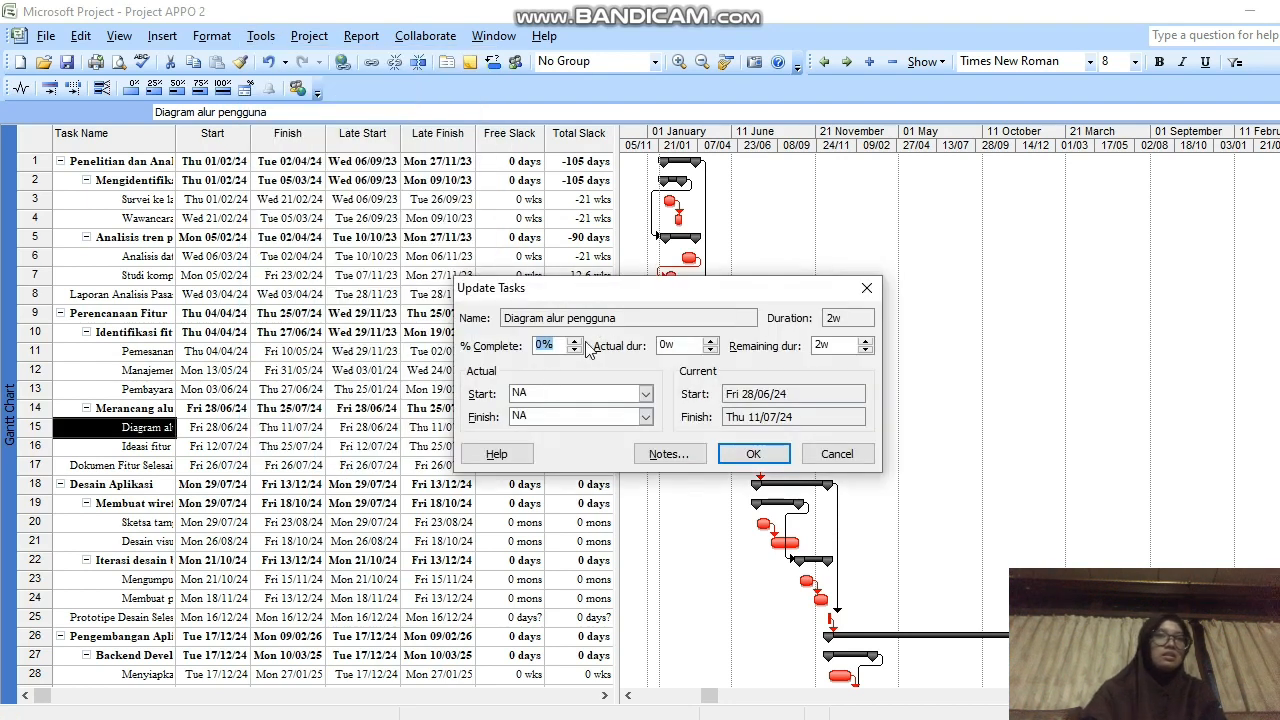
{"action": "left_click", "coordinate": [836, 455]}
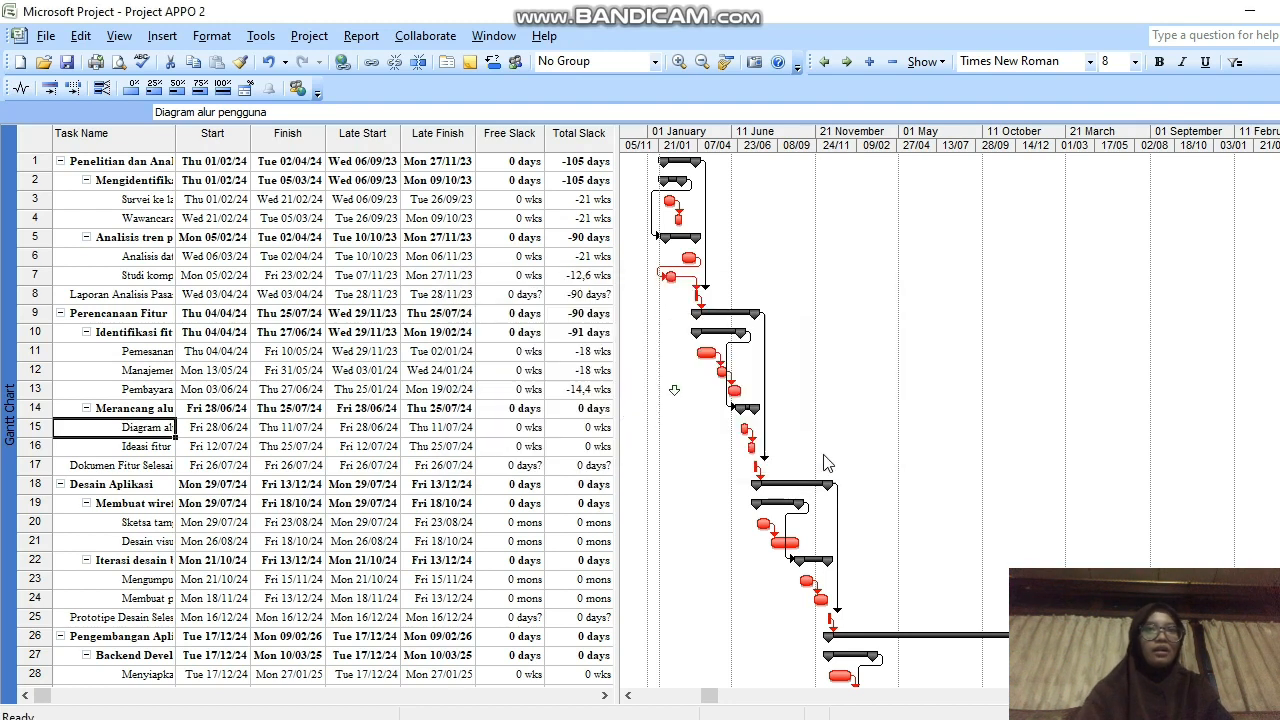
Open the task update form for "Analisis data penyewaan sebelumnya" and check its actual start date calendar.
{"action": "left_click", "coordinate": [126, 256]}
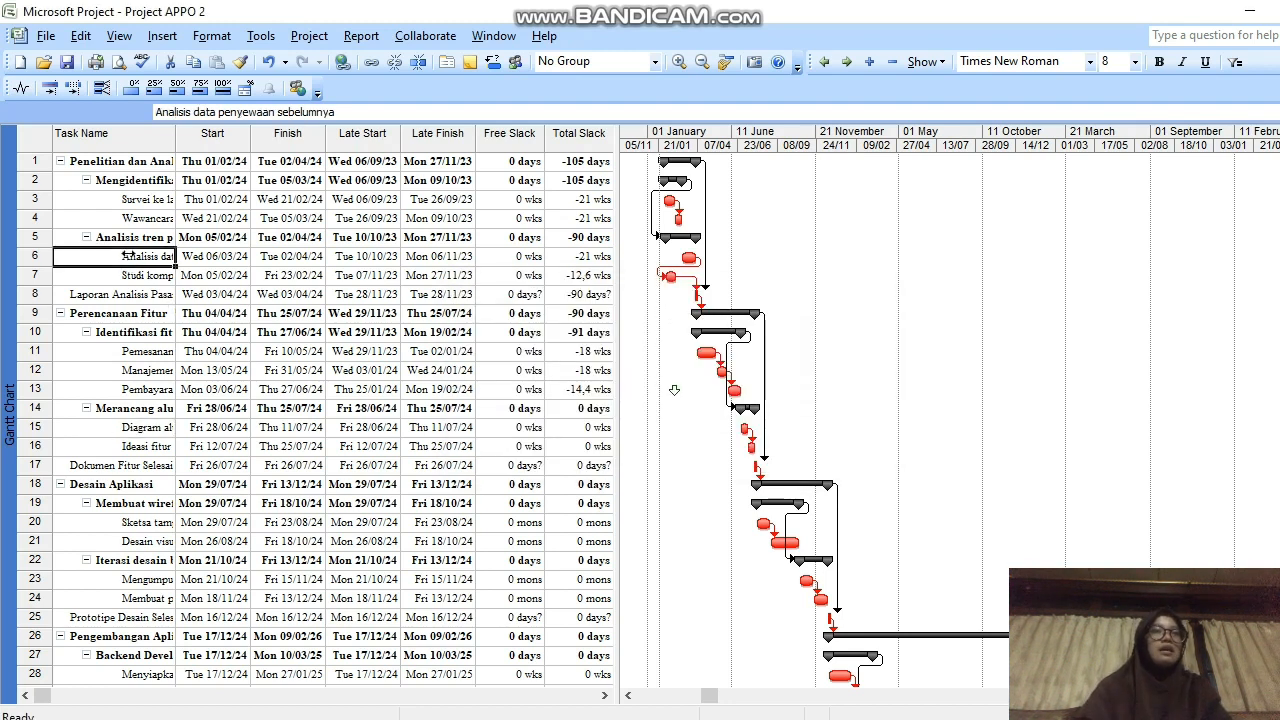
{"action": "left_click", "coordinate": [260, 36]}
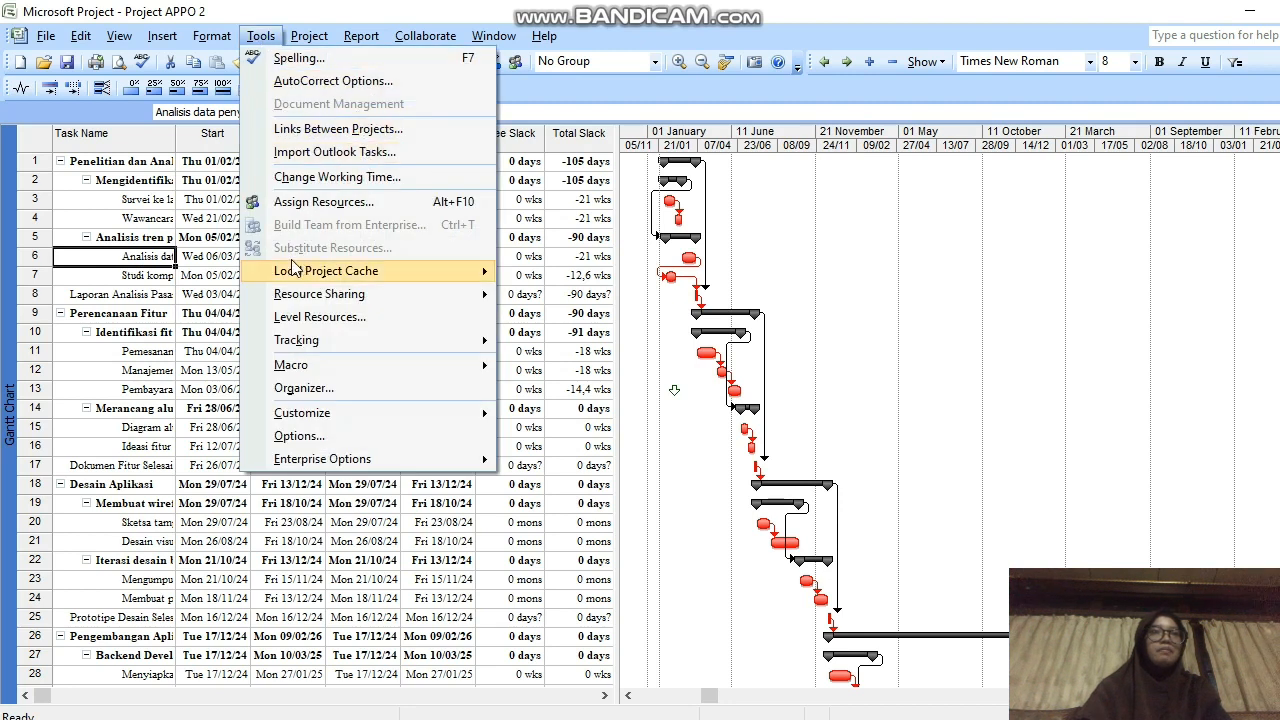
{"action": "left_click", "coordinate": [180, 238]}
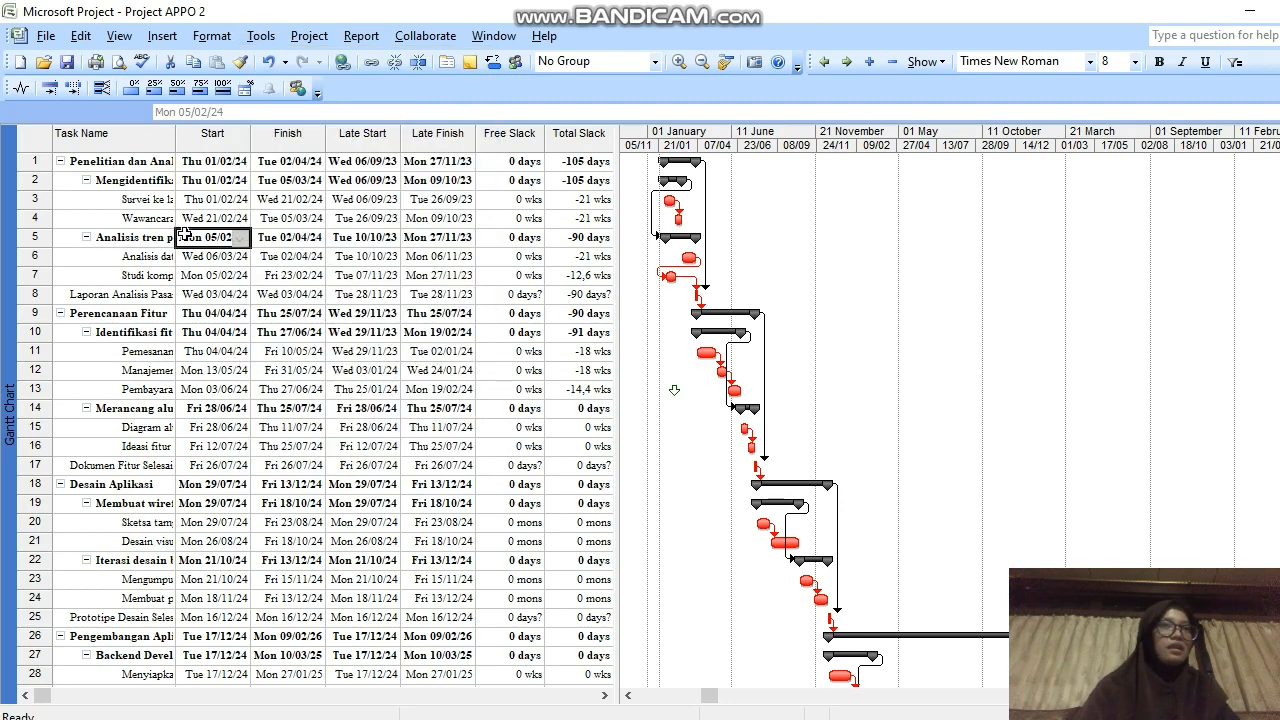
{"action": "left_click", "coordinate": [145, 254]}
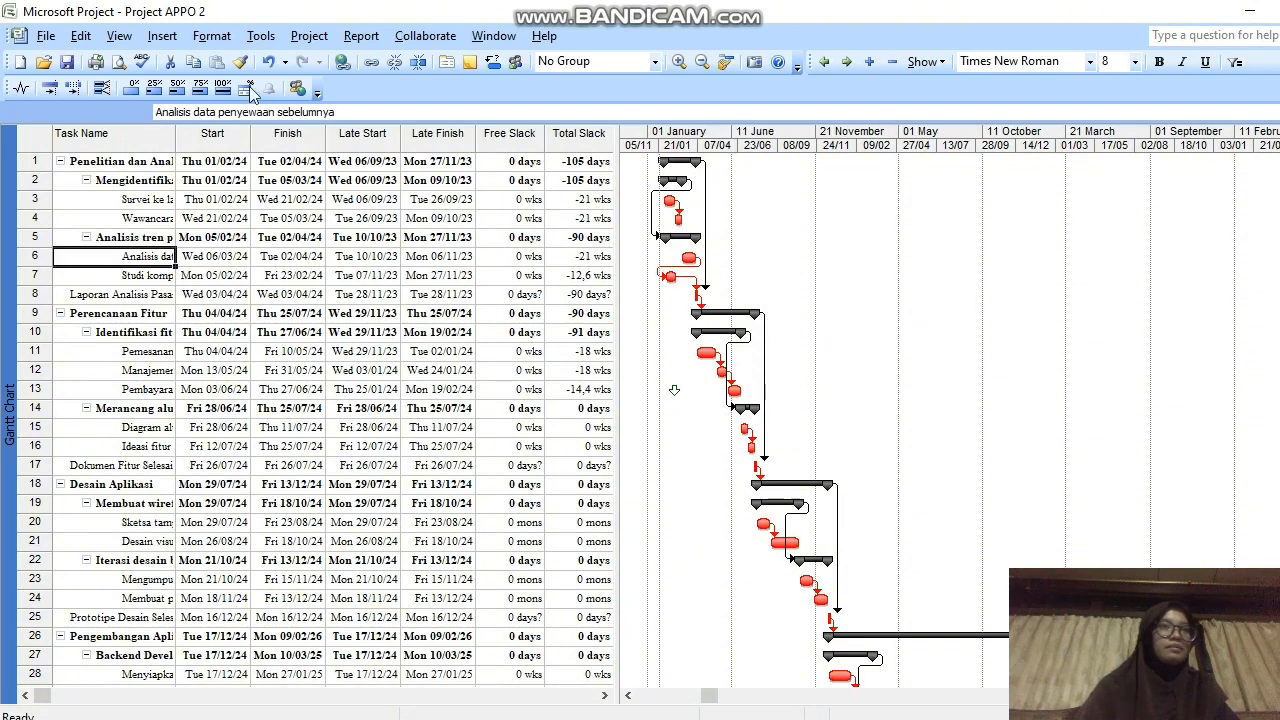
{"action": "left_click", "coordinate": [261, 36]}
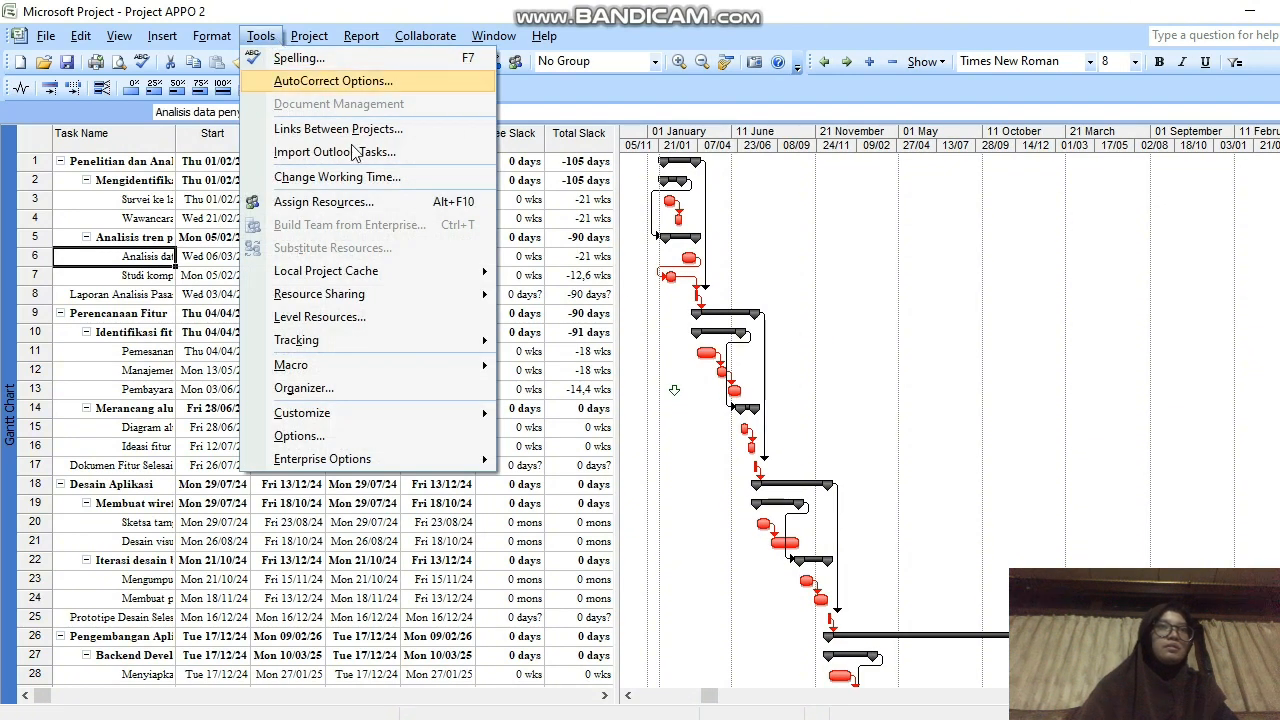
{"action": "mouse_move", "coordinate": [380, 341]}
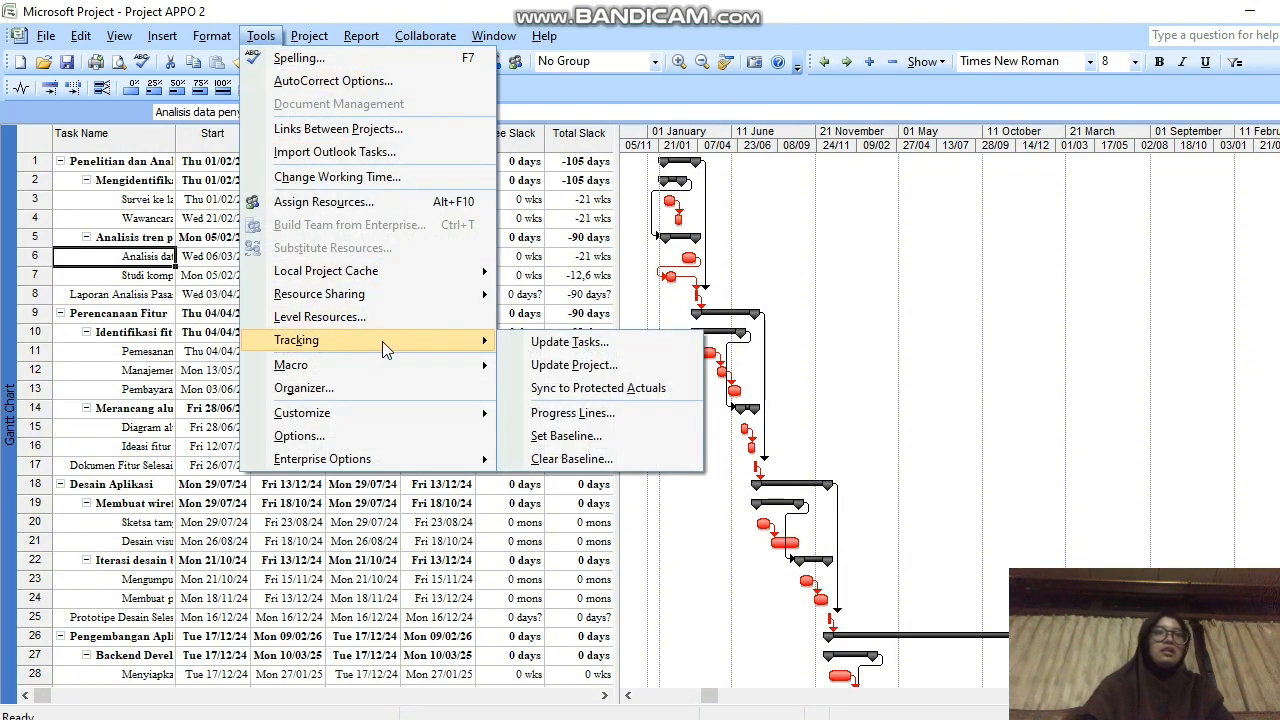
{"action": "left_click", "coordinate": [550, 343]}
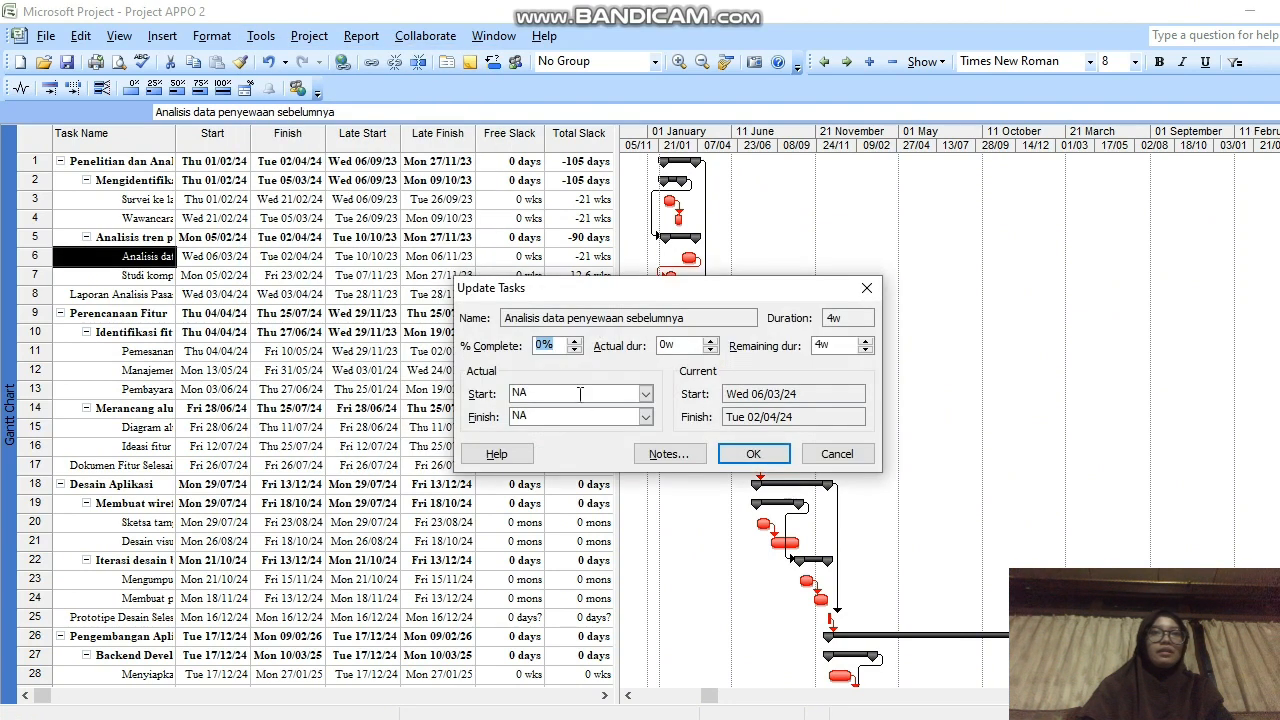
{"action": "left_click", "coordinate": [646, 395]}
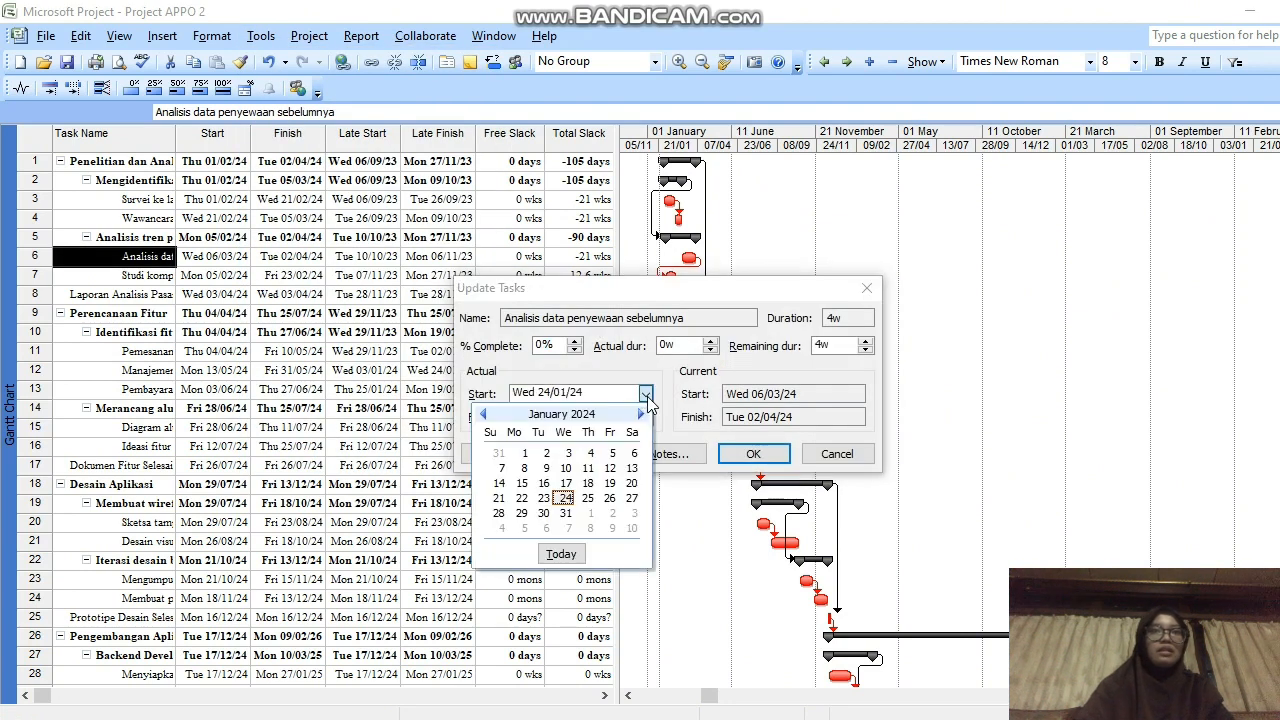
{"action": "left_click", "coordinate": [646, 395]}
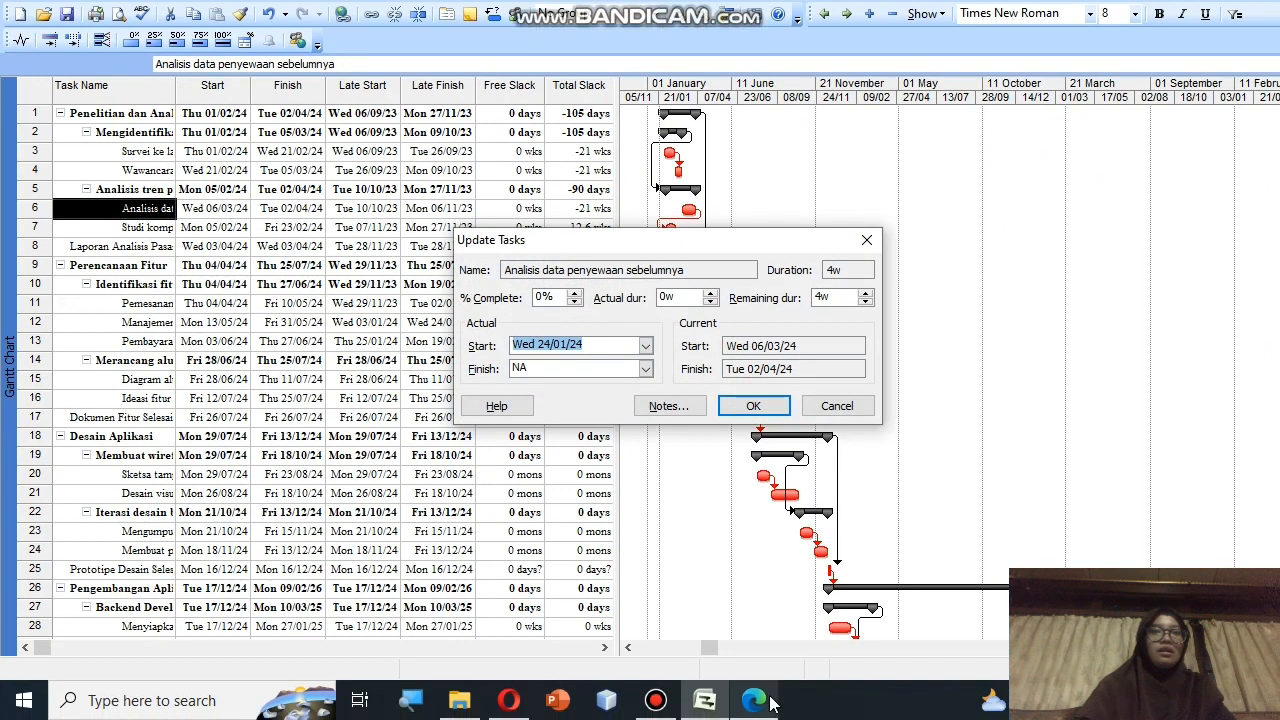
Switch to Edge to read the PDF's section 7.2 notes on entering start and finish dates, and return to Microsoft Project.
{"action": "mouse_move", "coordinate": [754, 700]}
{"action": "left_click", "coordinate": [763, 565]}
{"action": "scroll", "coordinate": [775, 384], "scroll_direction": "down", "scroll_amount": 5}
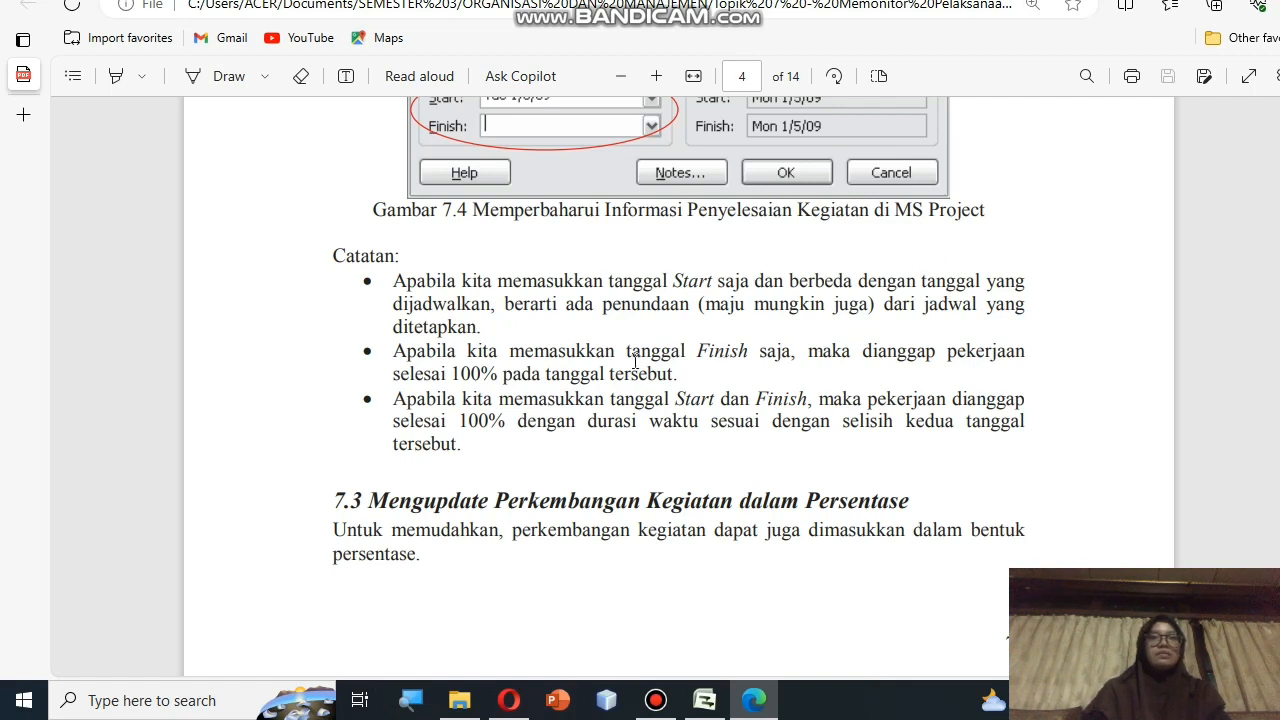
{"action": "left_click", "coordinate": [705, 702]}
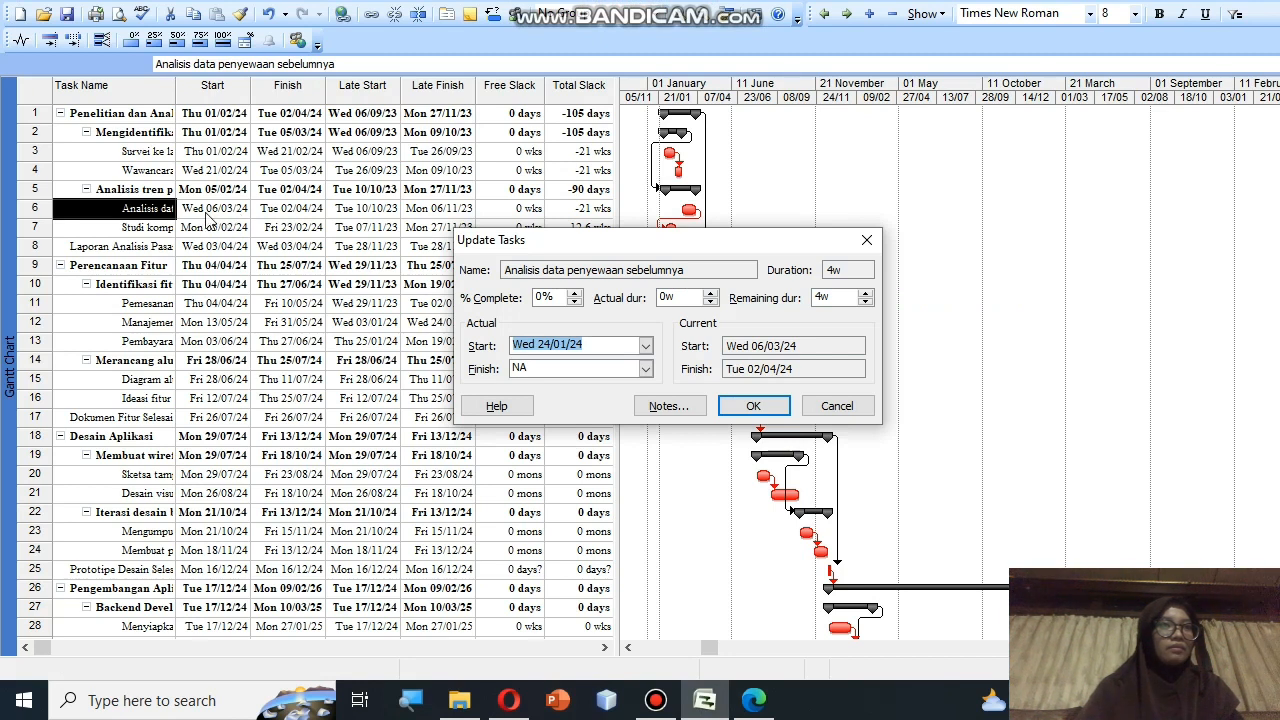
Try to set the actual start of "Analisis data penyewaan sebelumnya" to Tue 09/04/24, and cancel the change at the scheduling conflict.
{"action": "left_click", "coordinate": [646, 345]}
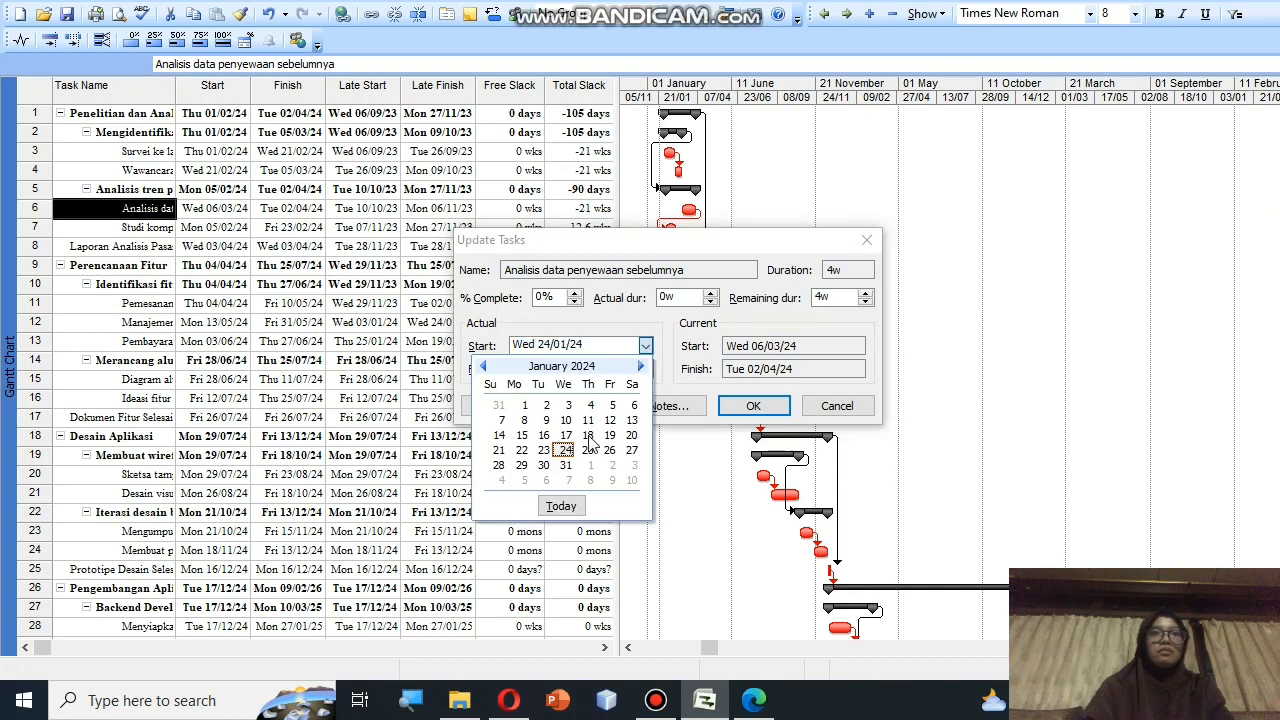
{"action": "left_click", "coordinate": [641, 367]}
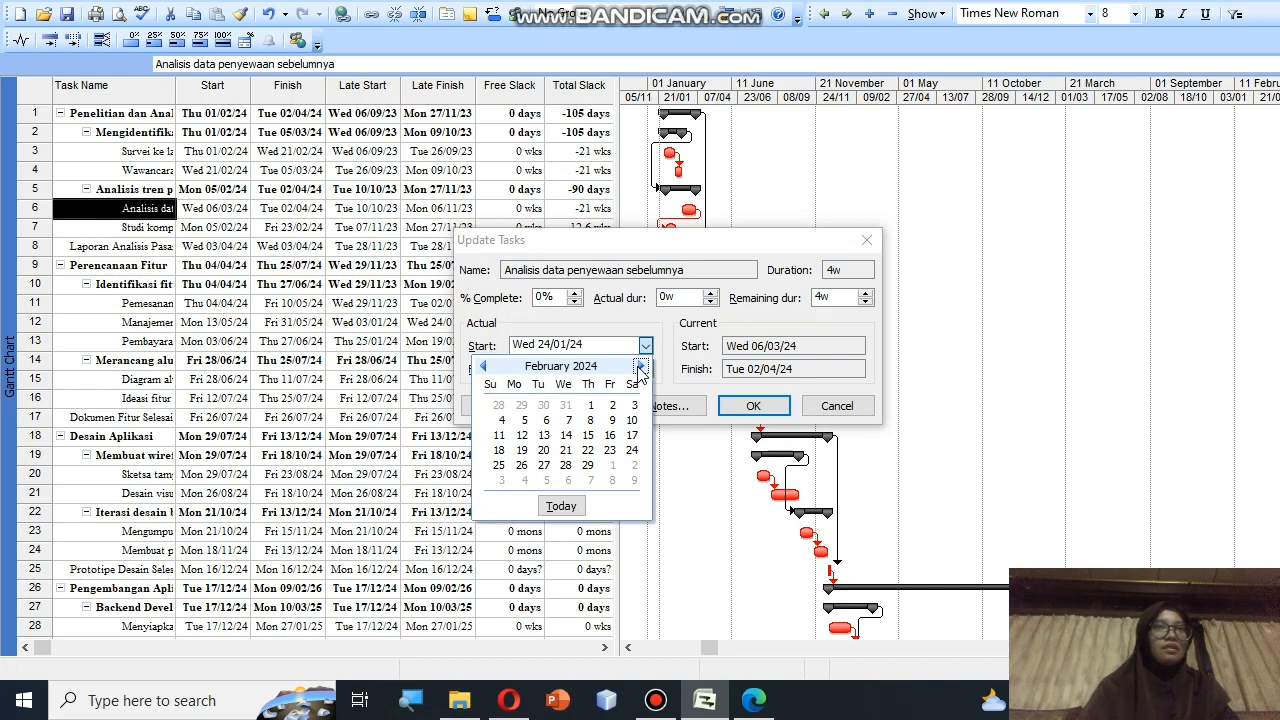
{"action": "left_click", "coordinate": [641, 367]}
{"action": "left_click", "coordinate": [641, 368]}
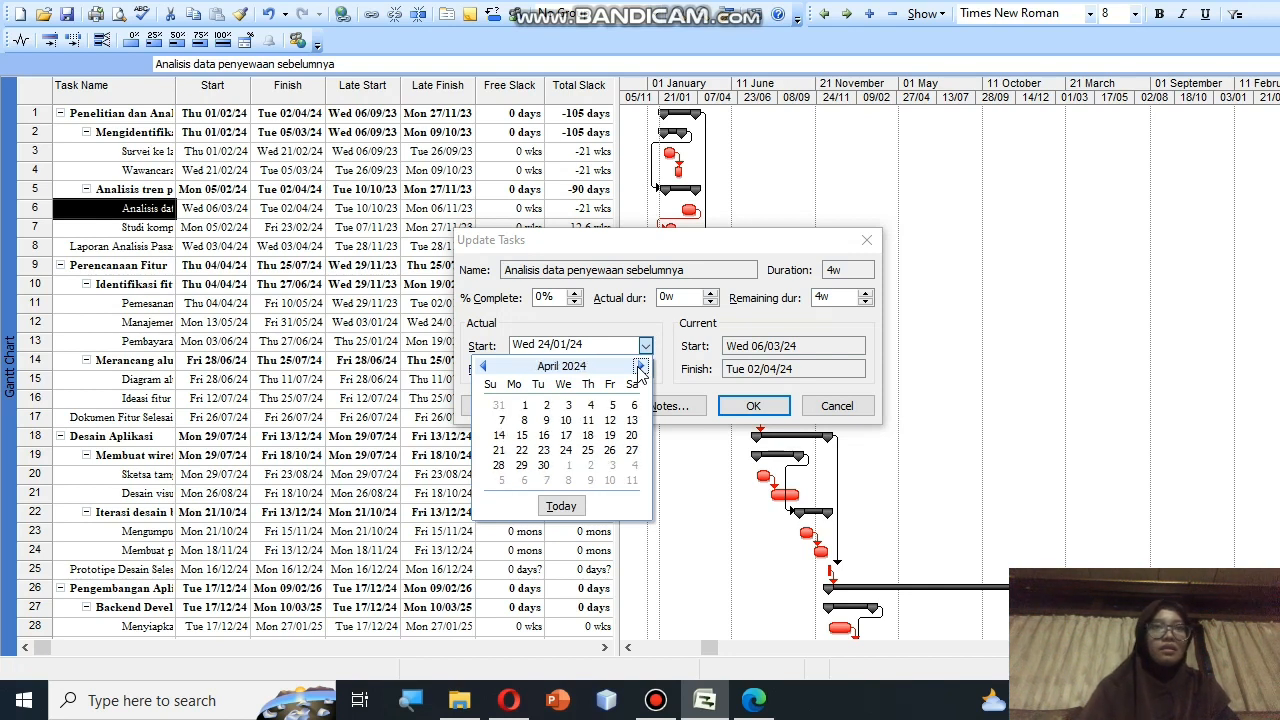
{"action": "left_click", "coordinate": [546, 421]}
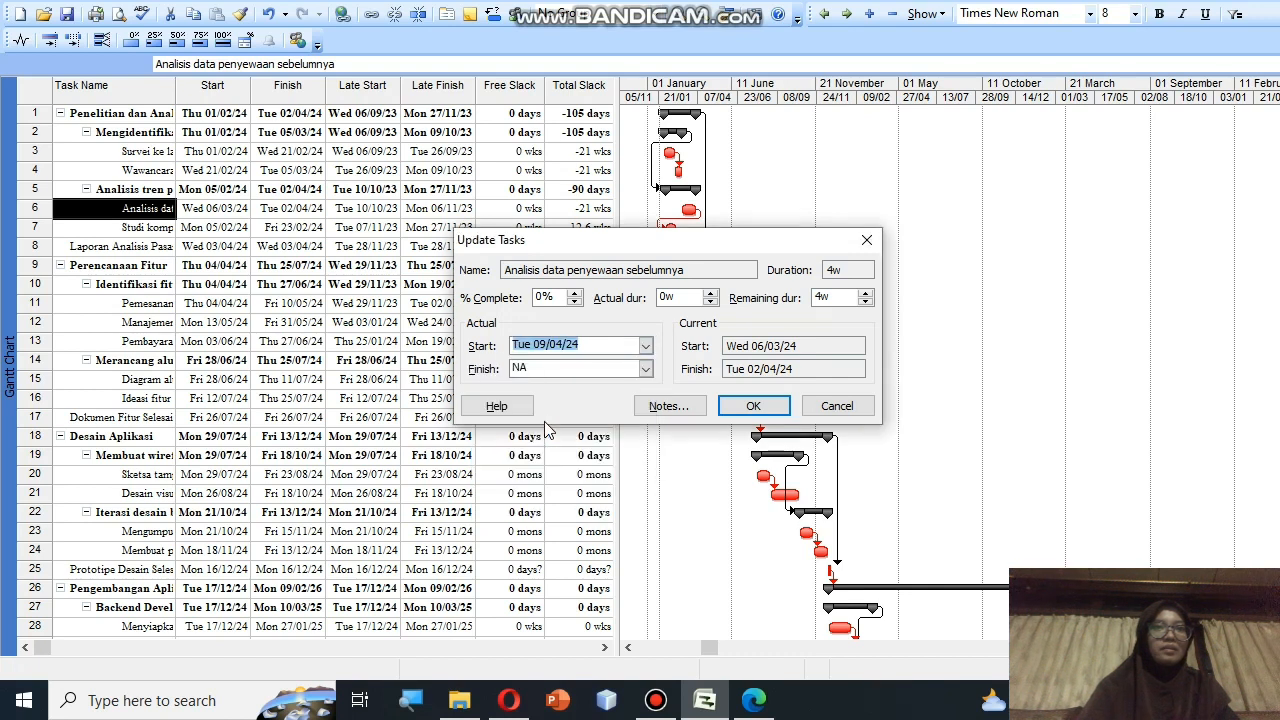
{"action": "left_click", "coordinate": [753, 406]}
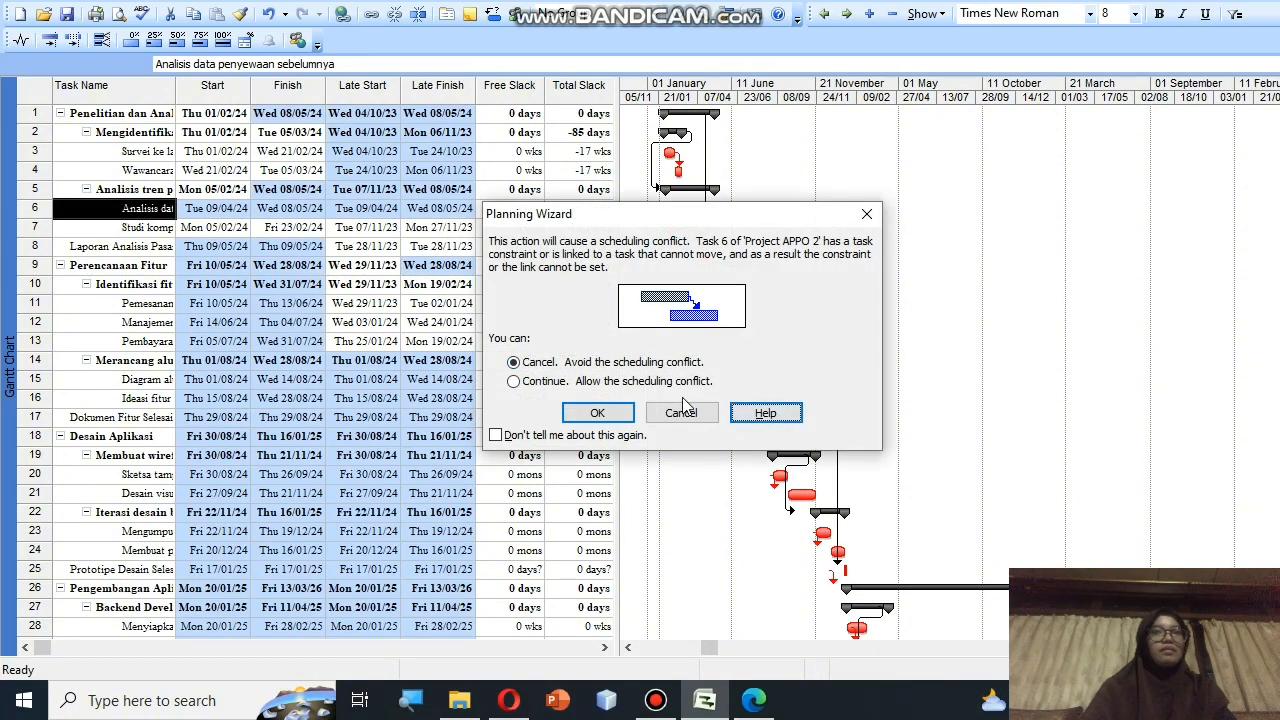
{"action": "left_click", "coordinate": [683, 413]}
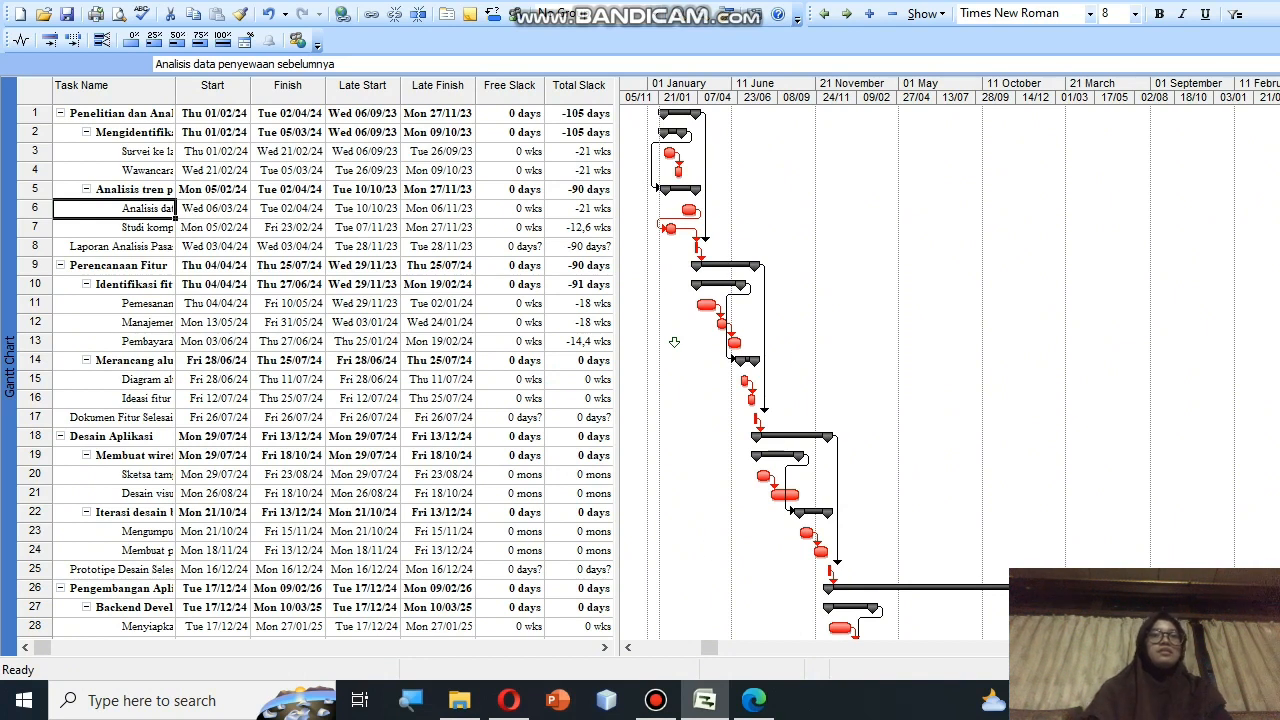
Review the PDF's section 7.3 instructions in Edge for updating task progress as a percentage, and return to Microsoft Project.
{"action": "key", "text": "alt+Tab"}
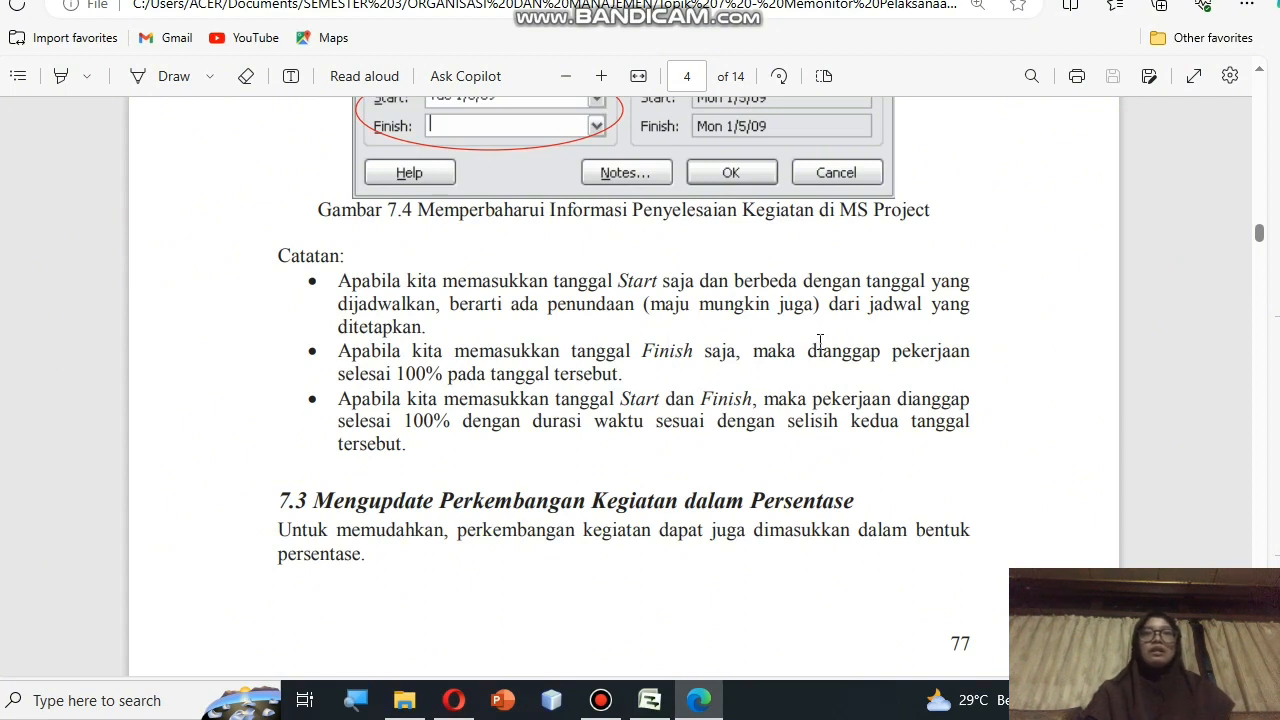
{"action": "scroll", "coordinate": [670, 385], "scroll_direction": "down", "scroll_amount": 2}
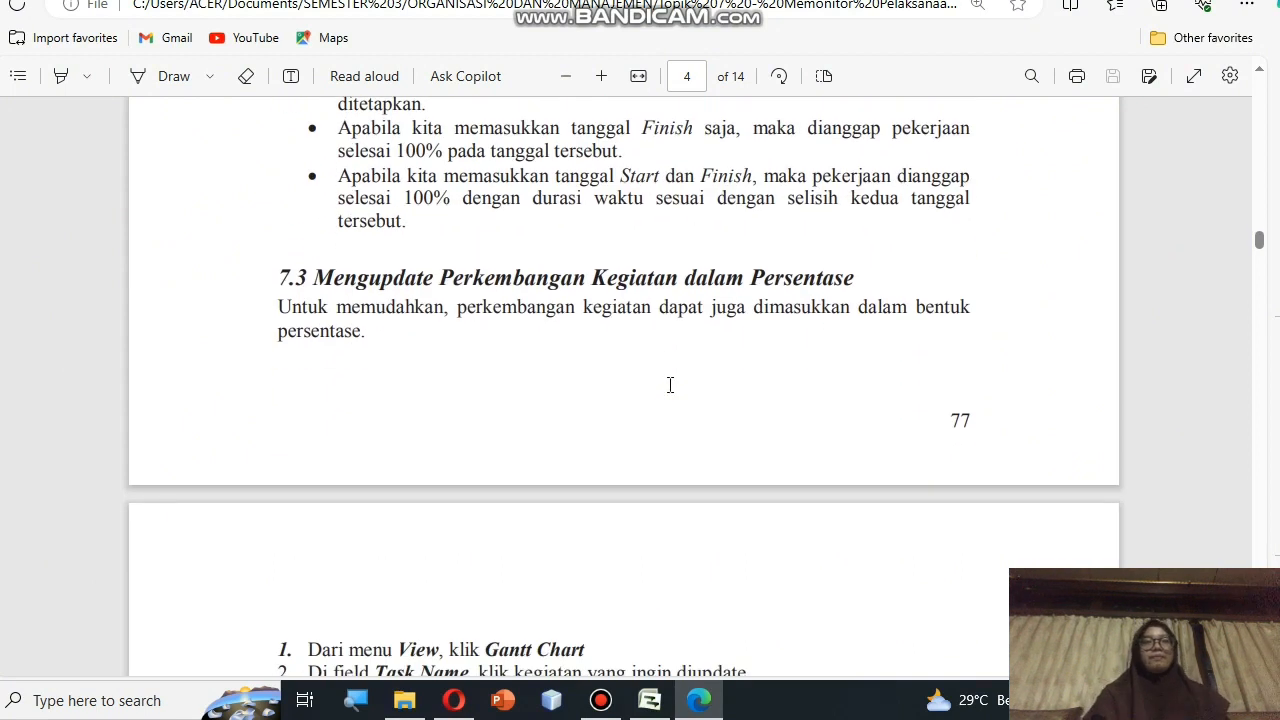
{"action": "scroll", "coordinate": [670, 385], "scroll_direction": "down", "scroll_amount": 1}
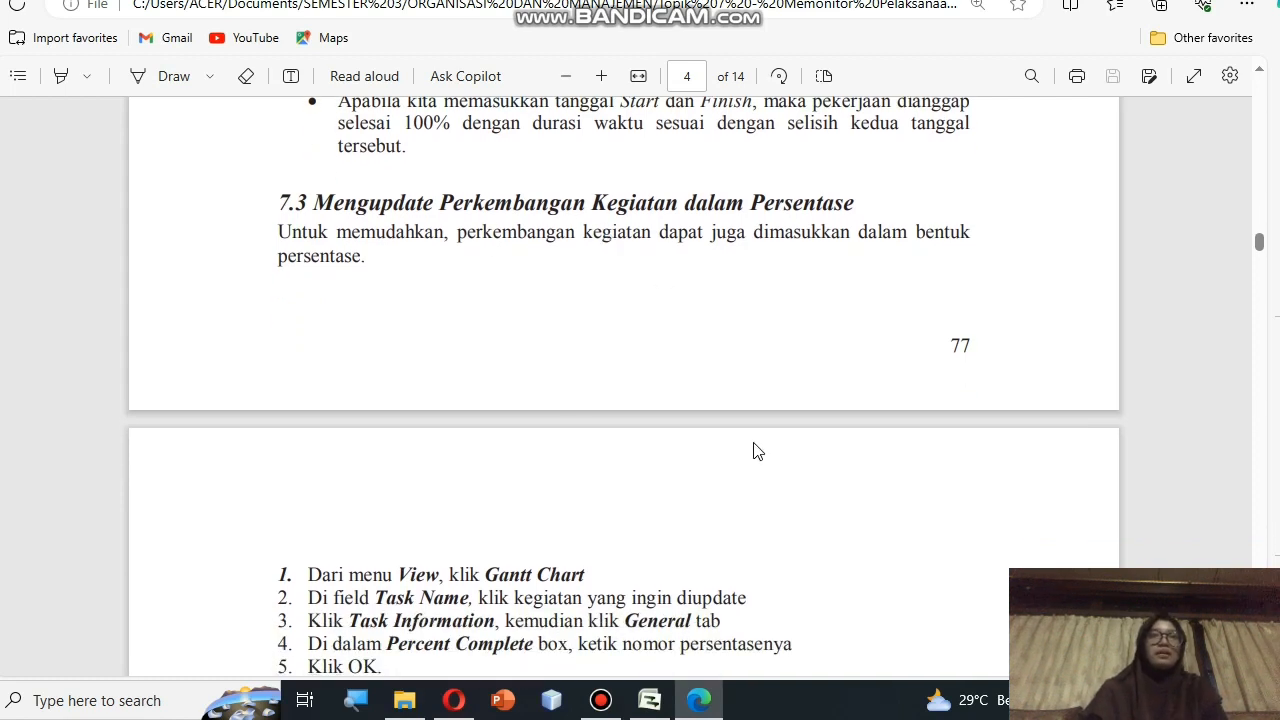
{"action": "scroll", "coordinate": [724, 655], "scroll_direction": "down", "scroll_amount": 2}
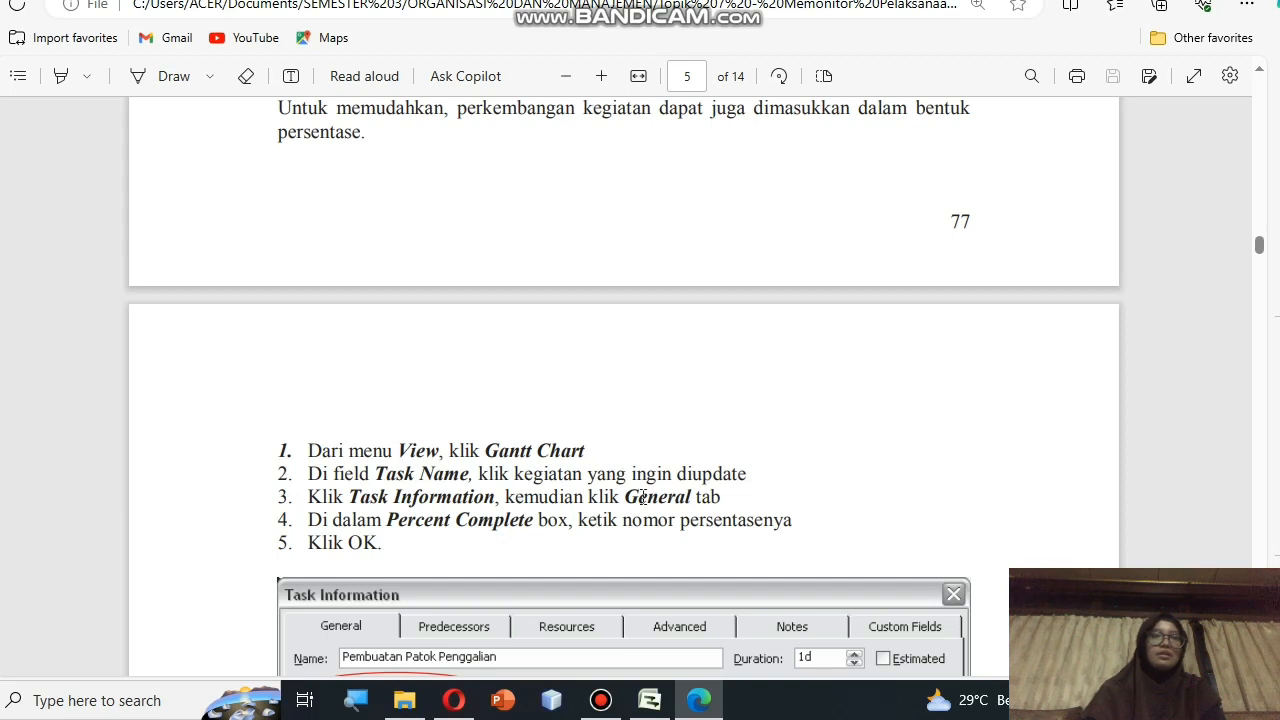
{"action": "scroll", "coordinate": [552, 540], "scroll_direction": "down", "scroll_amount": 2}
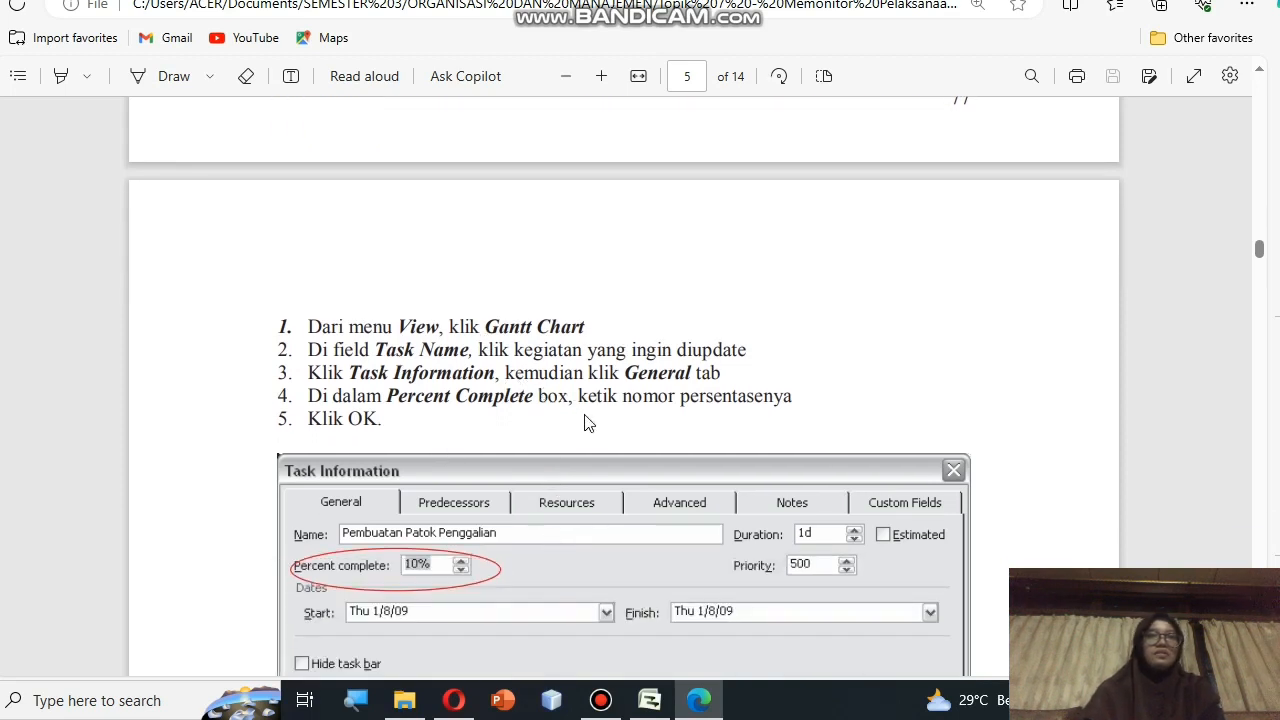
{"action": "scroll", "coordinate": [670, 403], "scroll_direction": "down", "scroll_amount": 3}
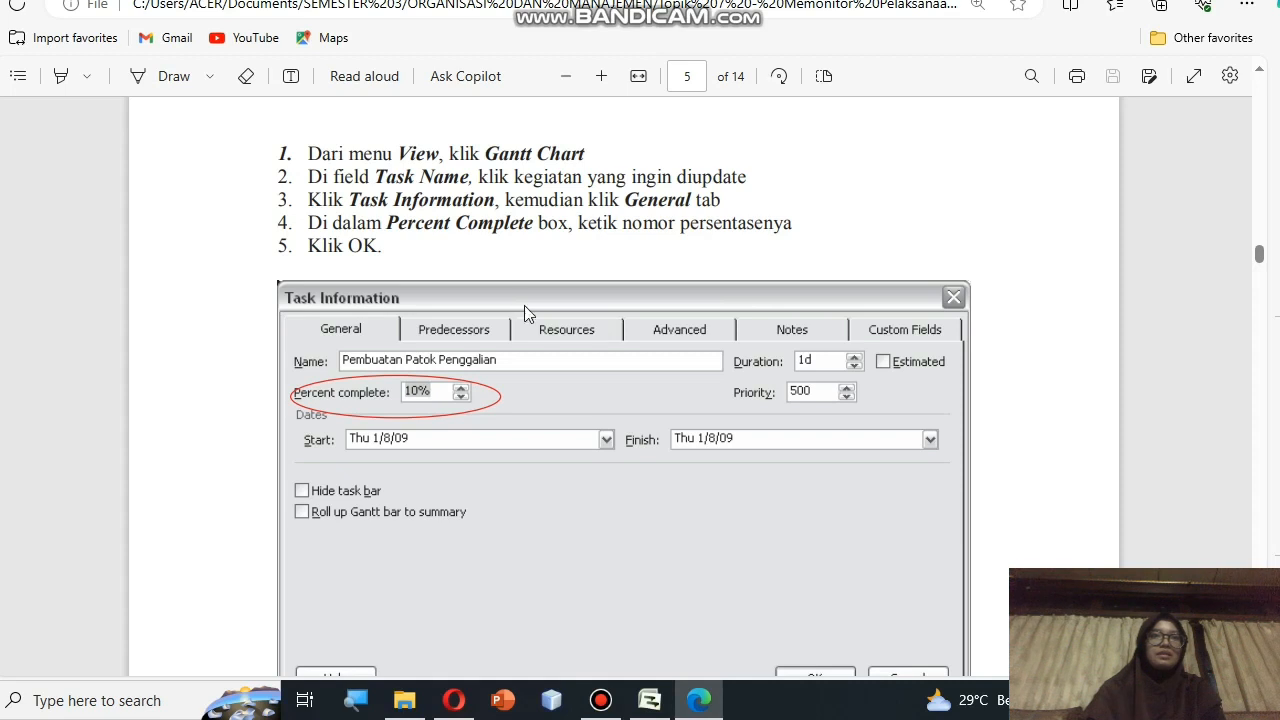
{"action": "scroll", "coordinate": [548, 357], "scroll_direction": "up", "scroll_amount": 9}
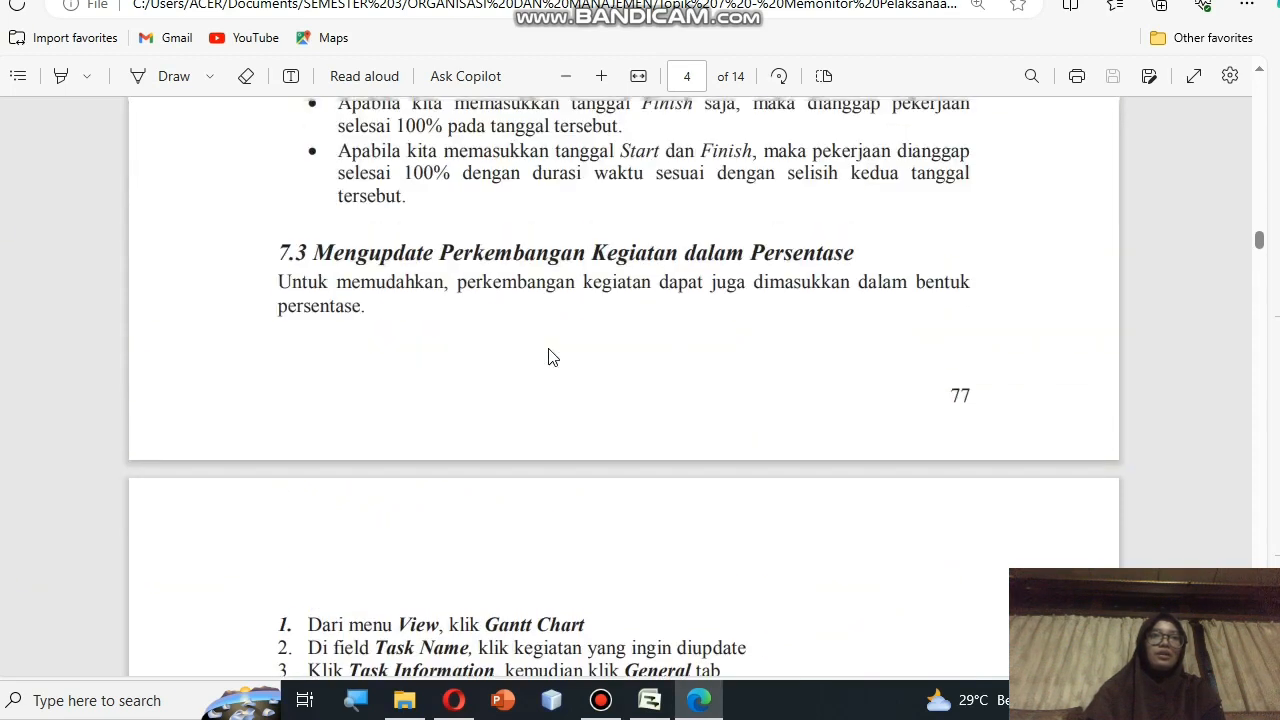
{"action": "scroll", "coordinate": [548, 357], "scroll_direction": "down", "scroll_amount": 9}
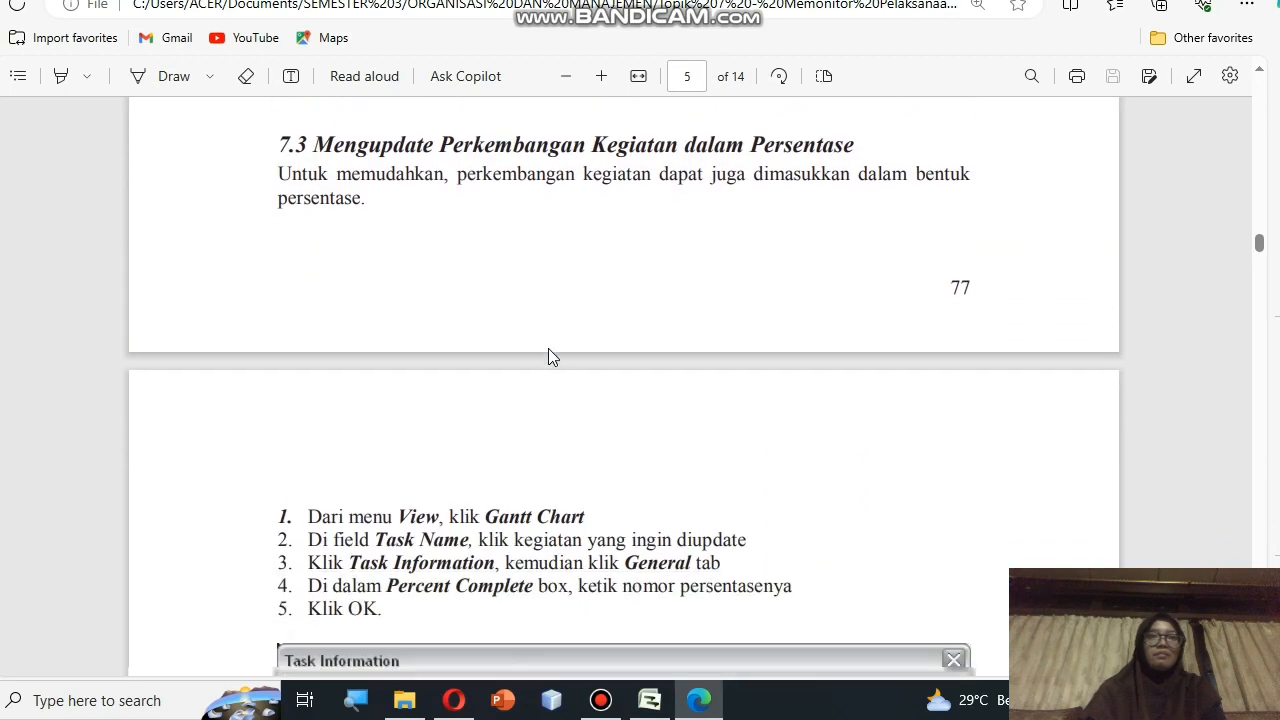
{"action": "scroll", "coordinate": [548, 357], "scroll_direction": "down", "scroll_amount": 7}
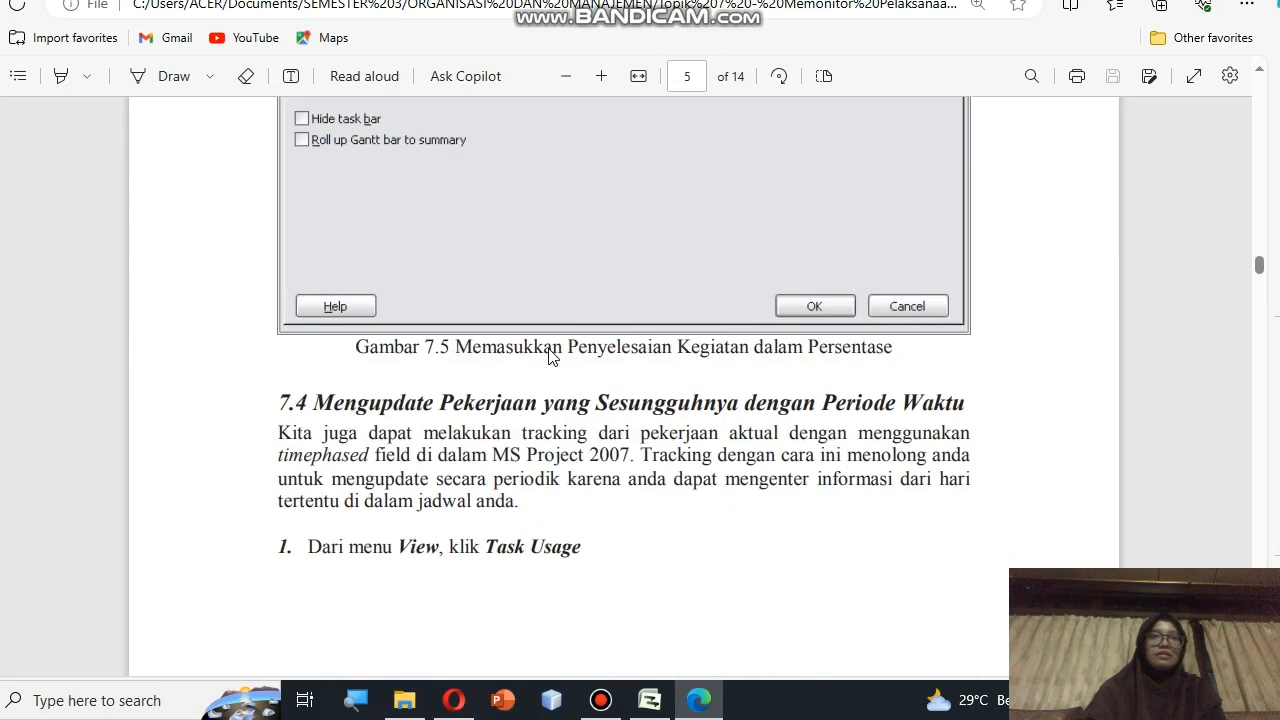
{"action": "scroll", "coordinate": [548, 357], "scroll_direction": "up", "scroll_amount": 9}
{"action": "scroll", "coordinate": [548, 357], "scroll_direction": "up", "scroll_amount": 5}
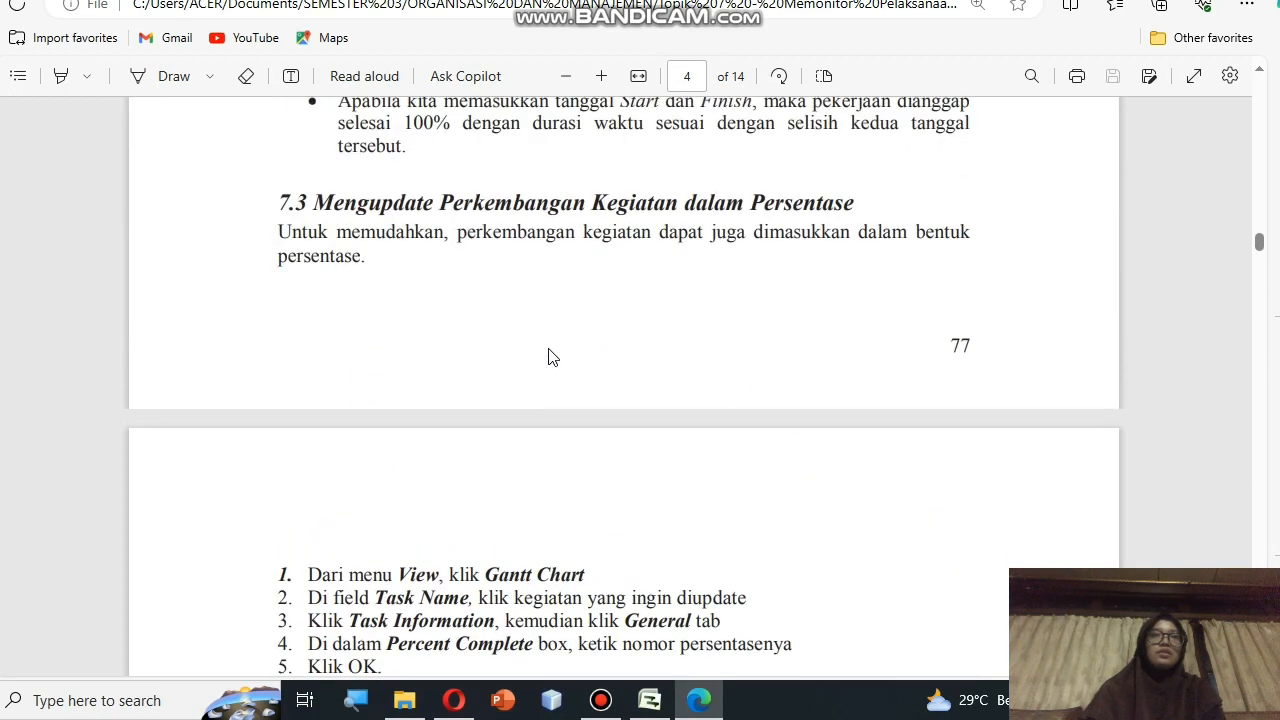
{"action": "scroll", "coordinate": [548, 357], "scroll_direction": "down", "scroll_amount": 8}
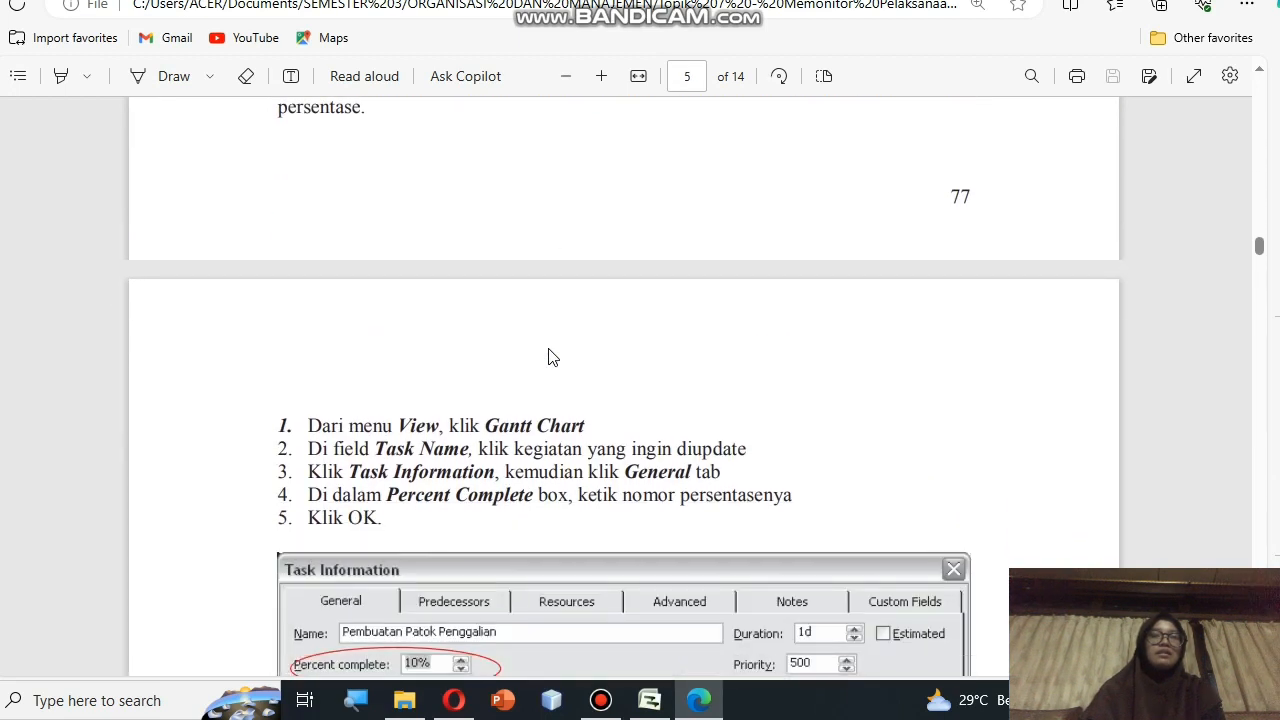
{"action": "scroll", "coordinate": [548, 357], "scroll_direction": "down", "scroll_amount": 6}
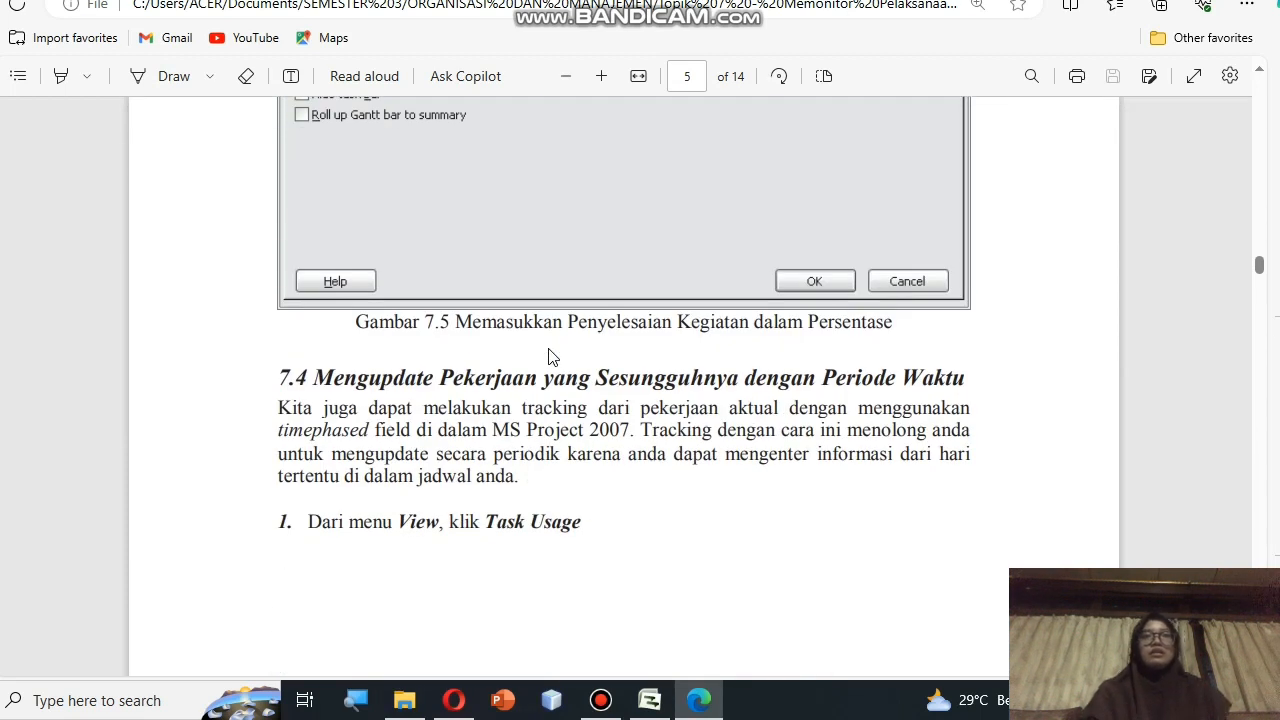
{"action": "scroll", "coordinate": [548, 357], "scroll_direction": "up", "scroll_amount": 8}
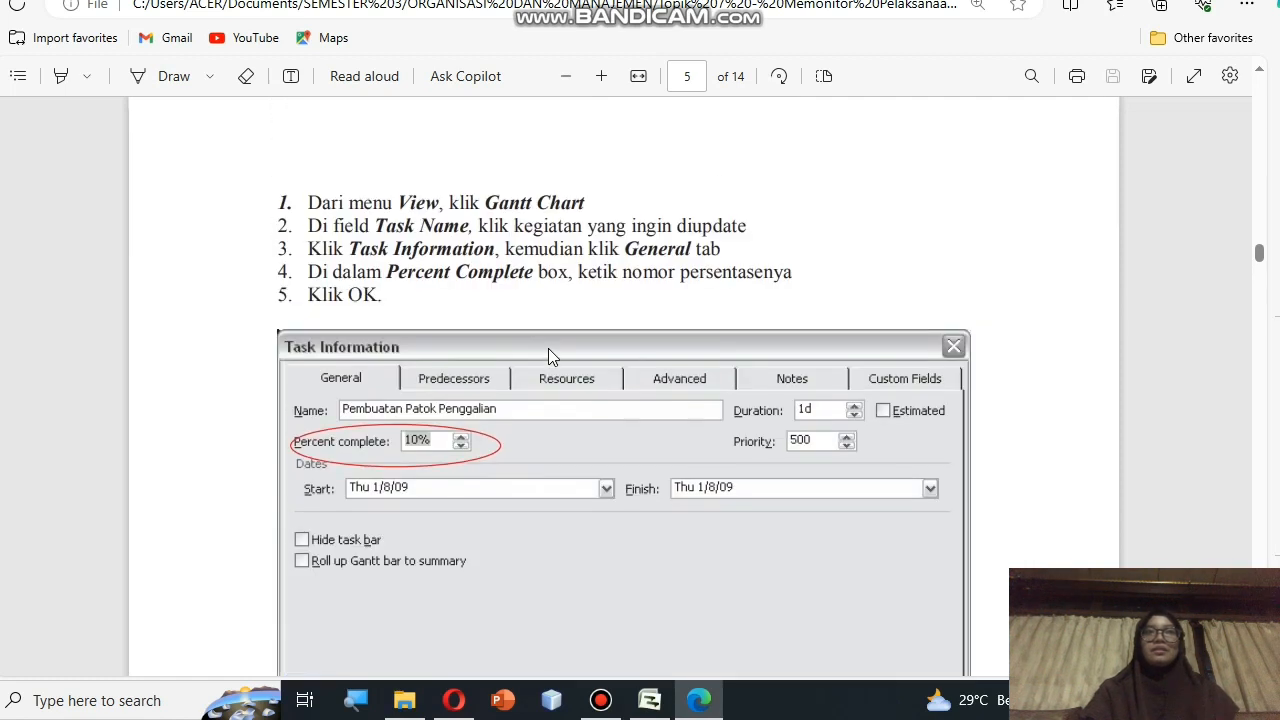
{"action": "left_click", "coordinate": [649, 700]}
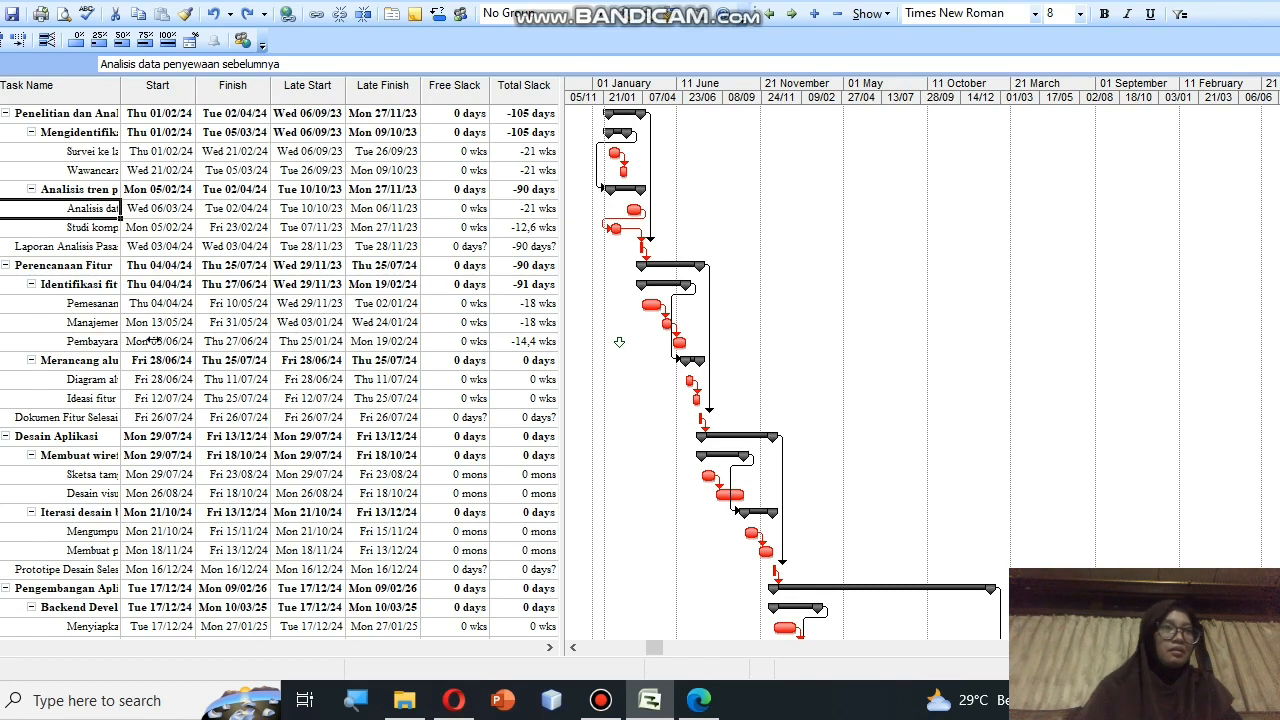
Select the task "Wawancara dengan pelatih dan atlet", recheck the PDF's percent complete instructions in Edge, and return to Microsoft Project.
{"action": "left_click", "coordinate": [98, 341]}
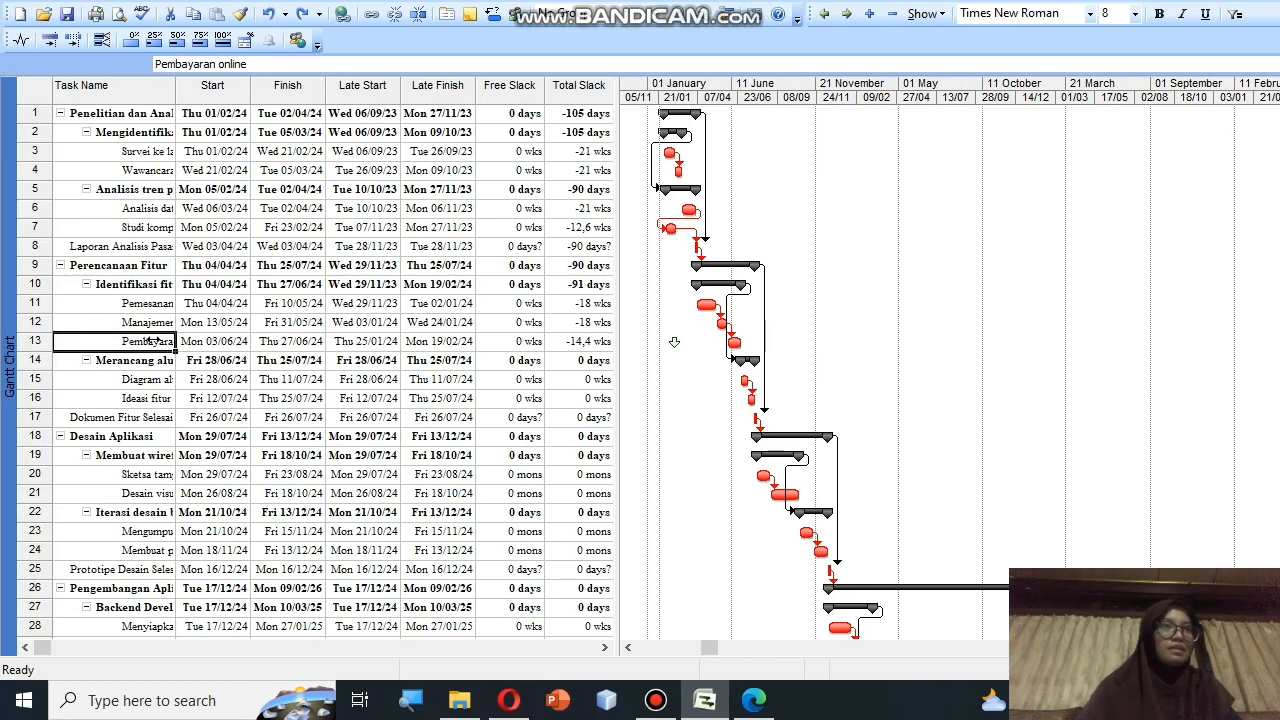
{"action": "left_click", "coordinate": [160, 170]}
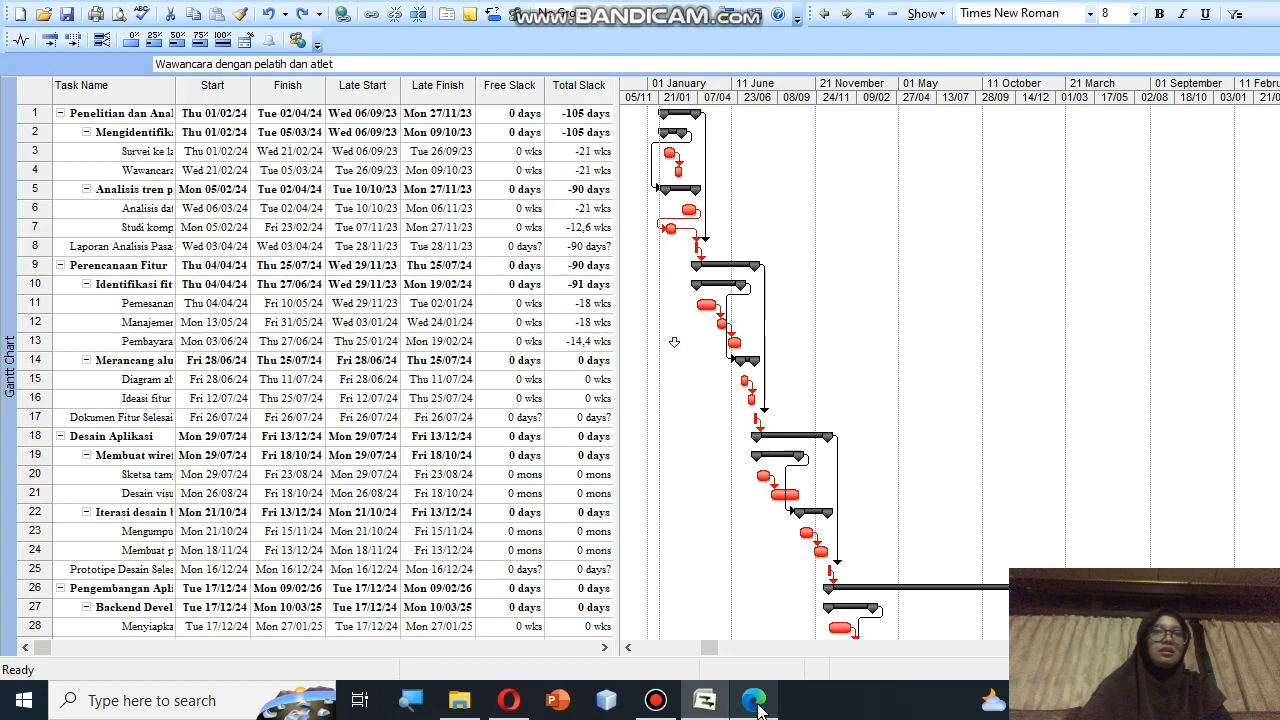
{"action": "left_click", "coordinate": [753, 700]}
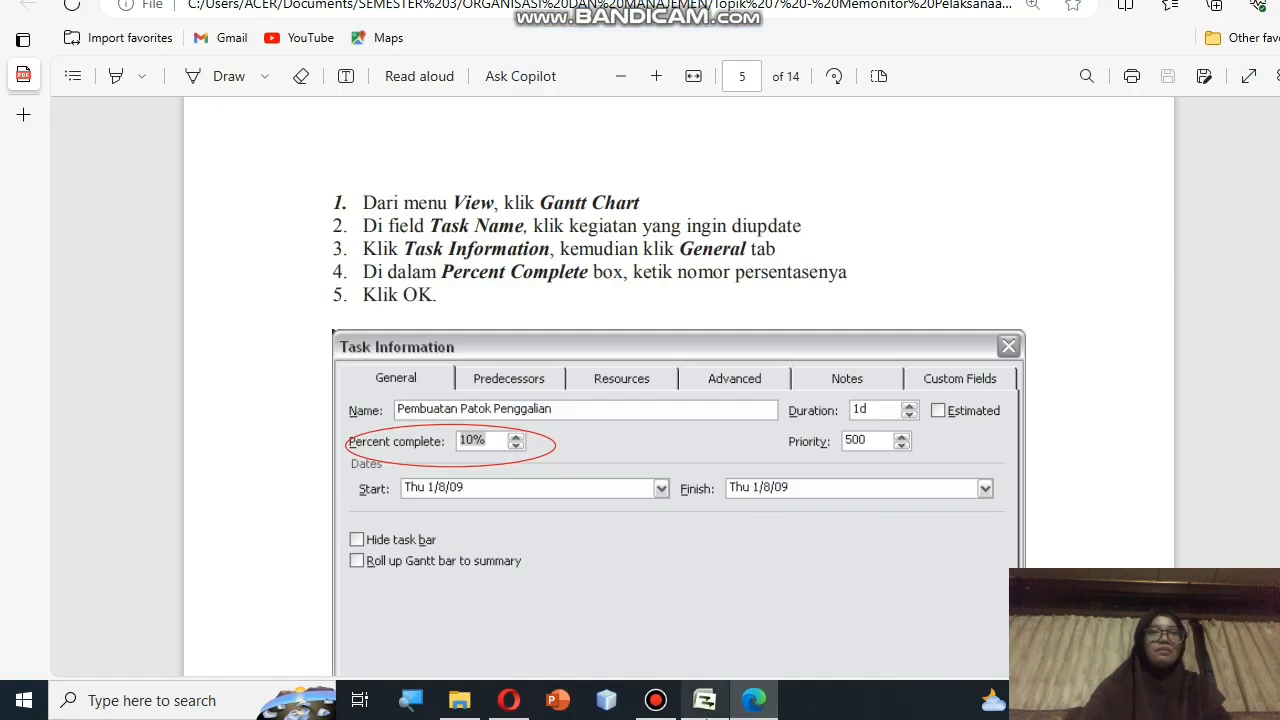
{"action": "left_click", "coordinate": [705, 700]}
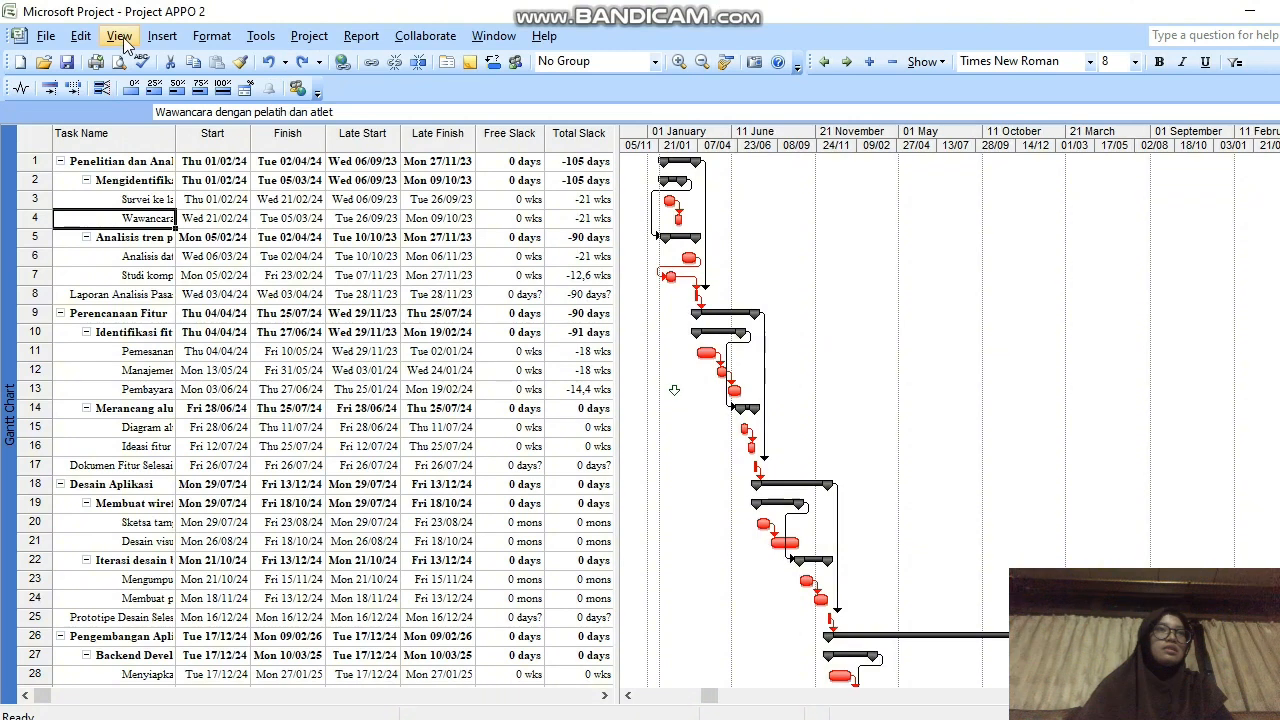
{"action": "left_click", "coordinate": [121, 38]}
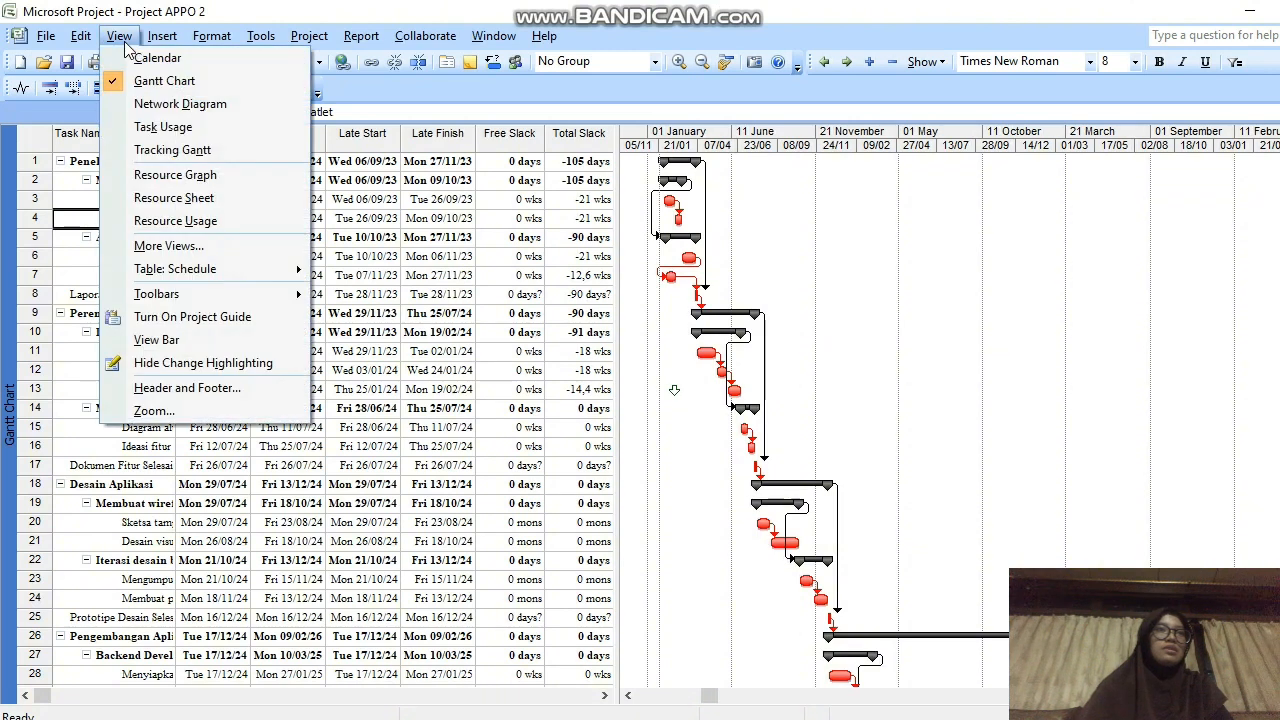
{"action": "left_click", "coordinate": [121, 38]}
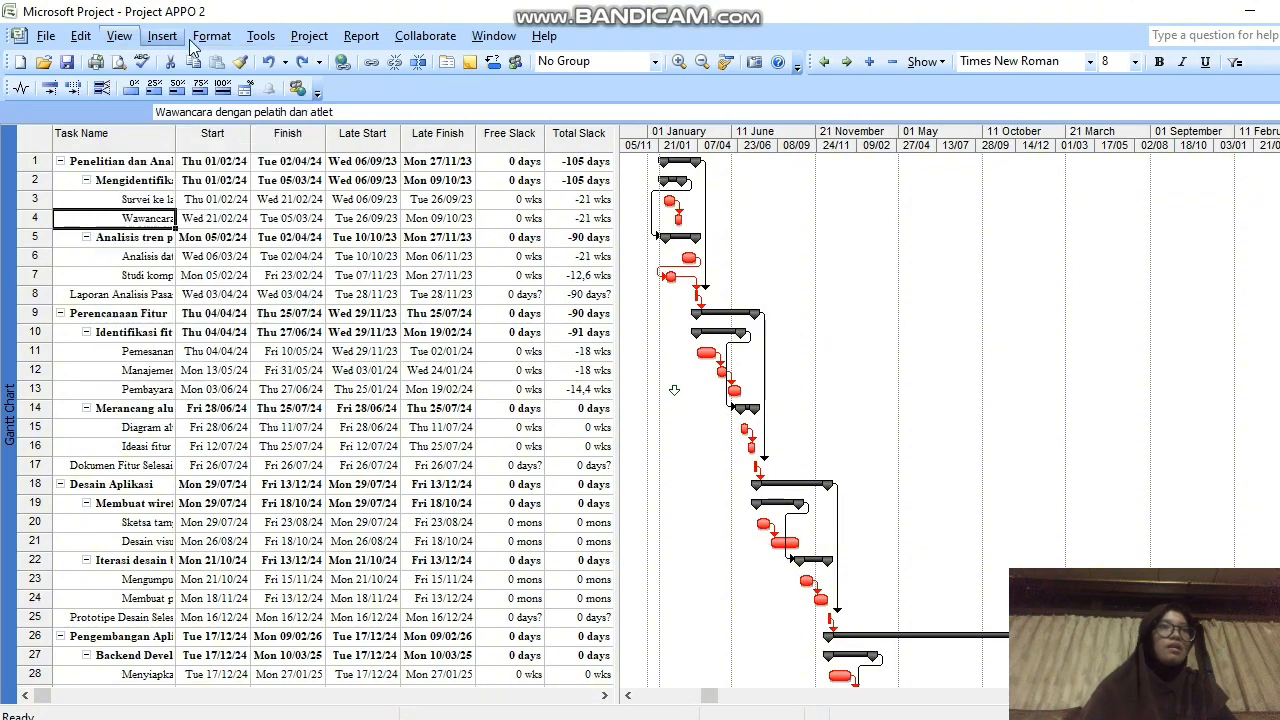
{"action": "left_click", "coordinate": [208, 38]}
{"action": "mouse_move", "coordinate": [251, 43]}
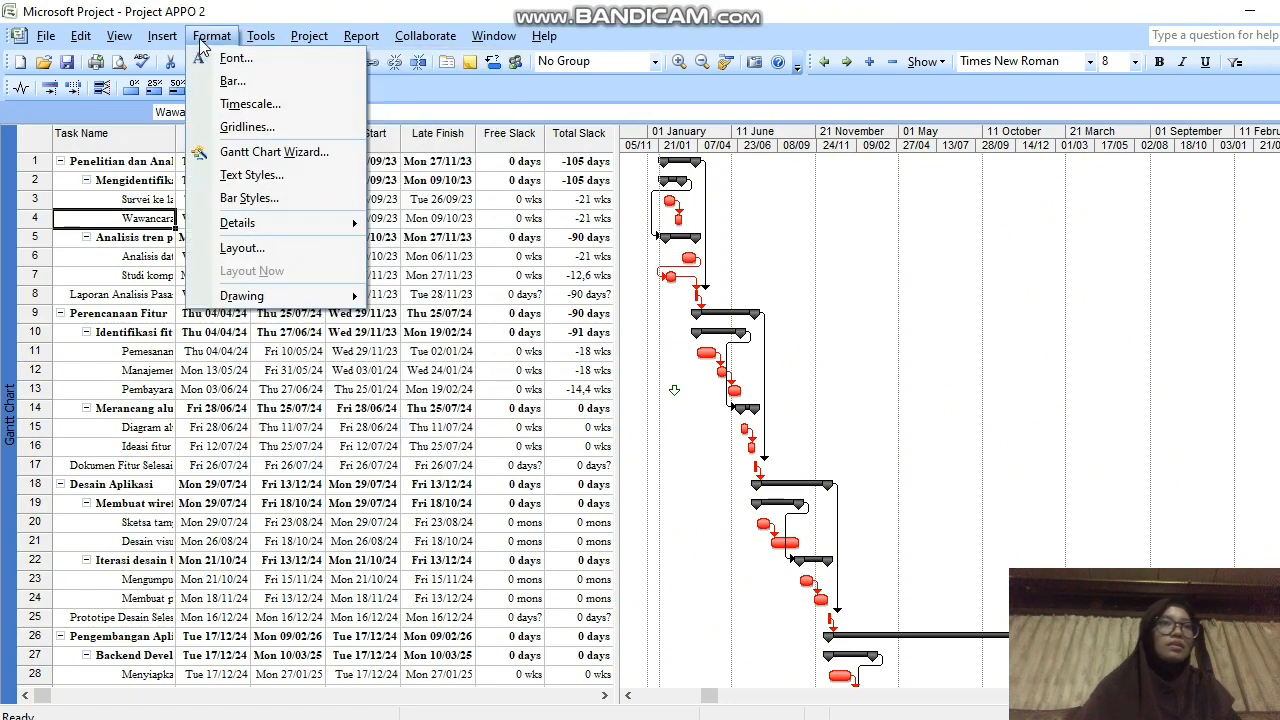
{"action": "mouse_move", "coordinate": [166, 45]}
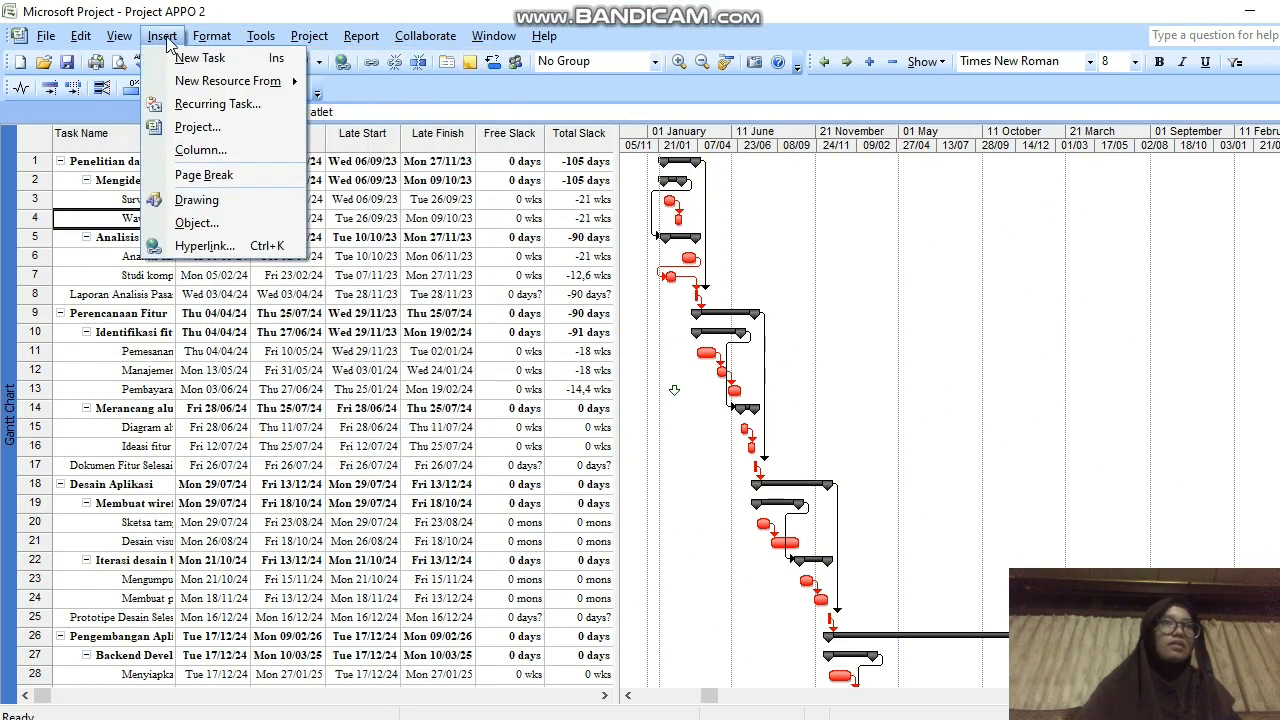
{"action": "left_click", "coordinate": [127, 40]}
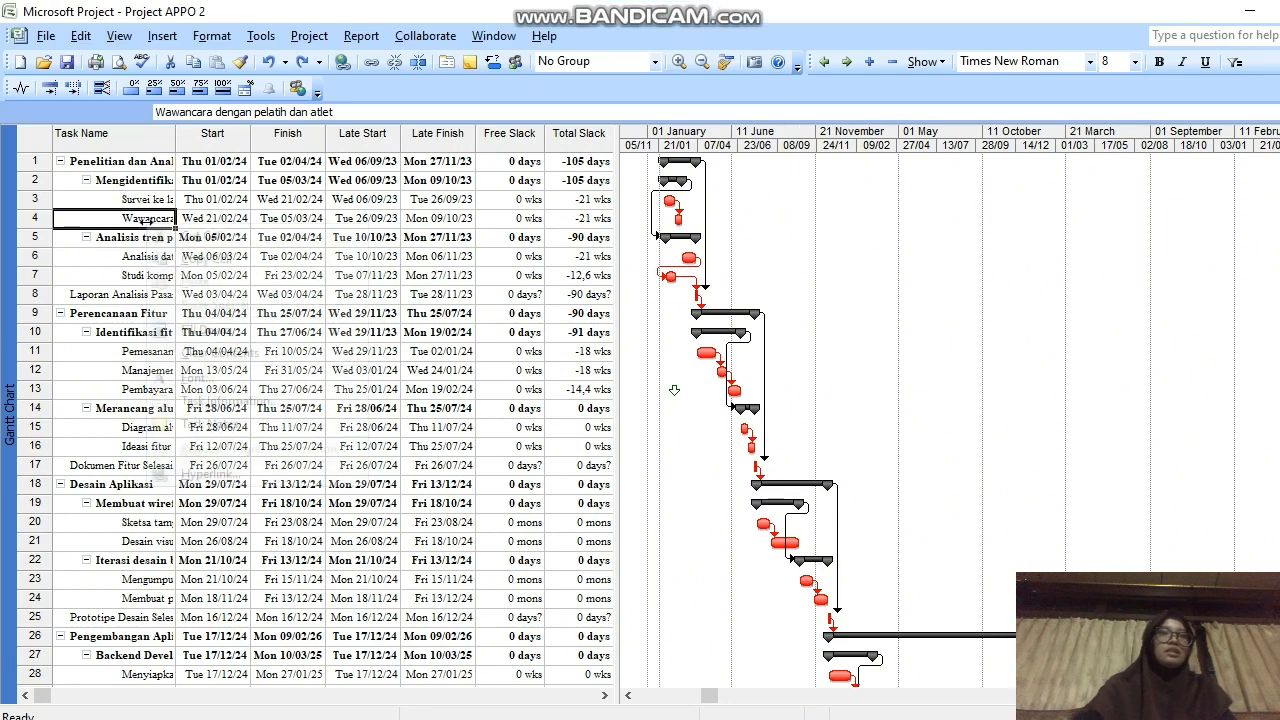
Try setting the percent complete of "Wawancara dengan pelatih dan atlet" to 20% in its task information, and undo the change.
{"action": "right_click", "coordinate": [147, 172]}
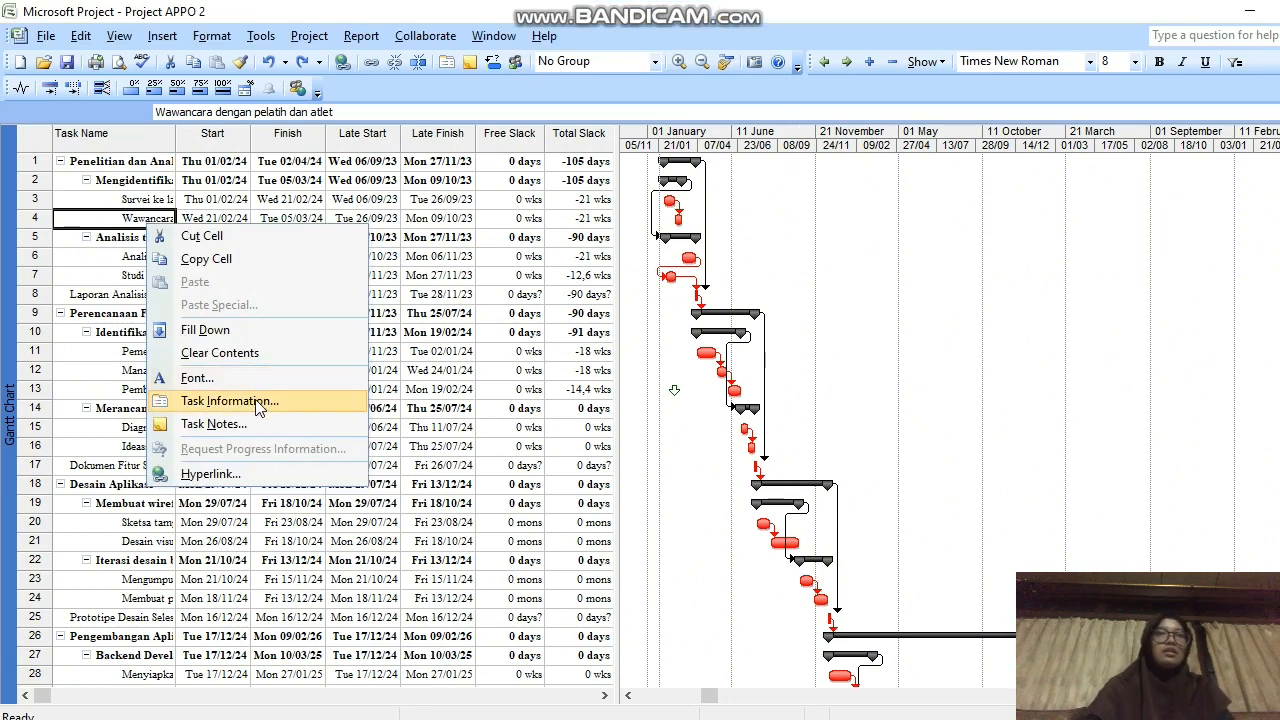
{"action": "left_click", "coordinate": [229, 401]}
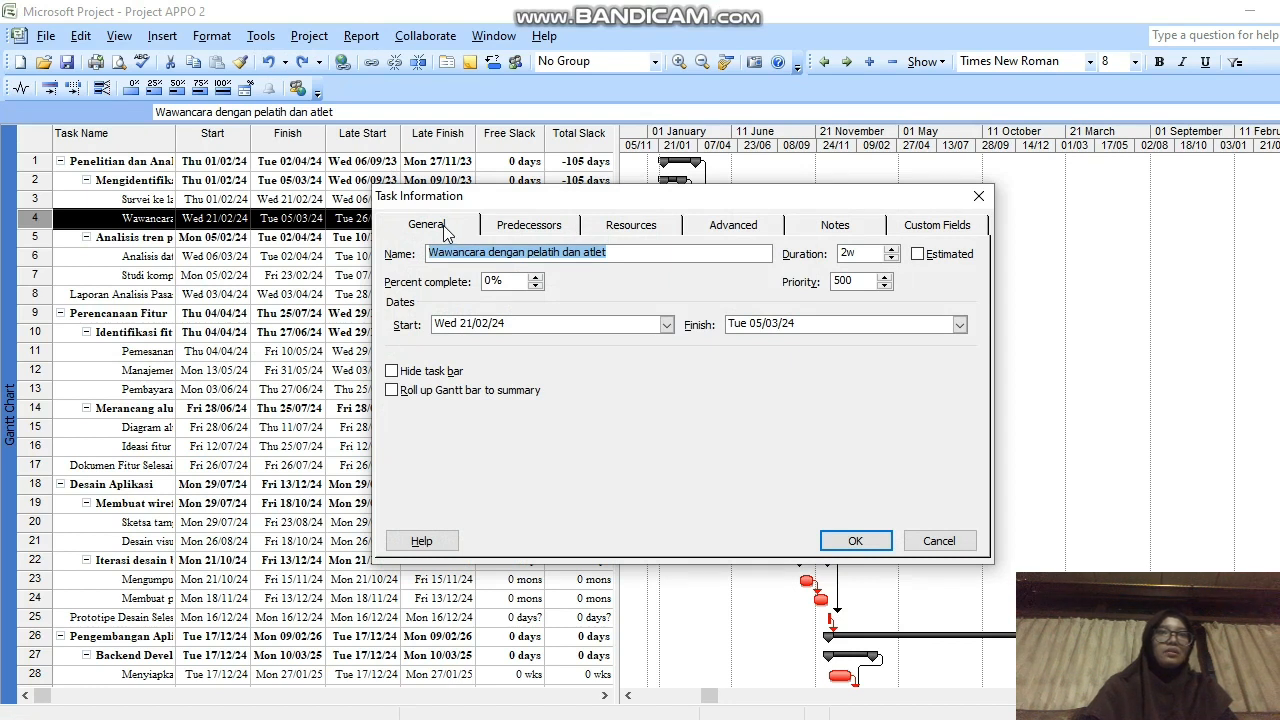
{"action": "left_click", "coordinate": [537, 288]}
{"action": "left_click", "coordinate": [520, 281]}
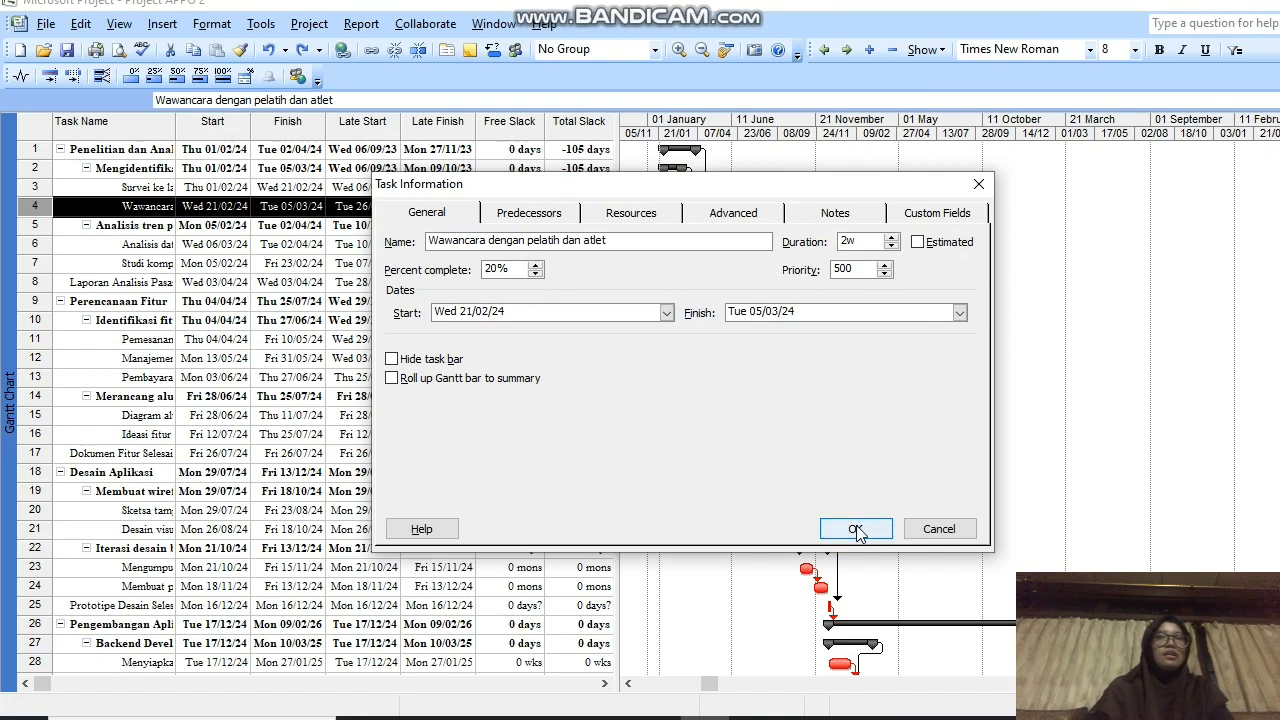
{"action": "left_click", "coordinate": [856, 529]}
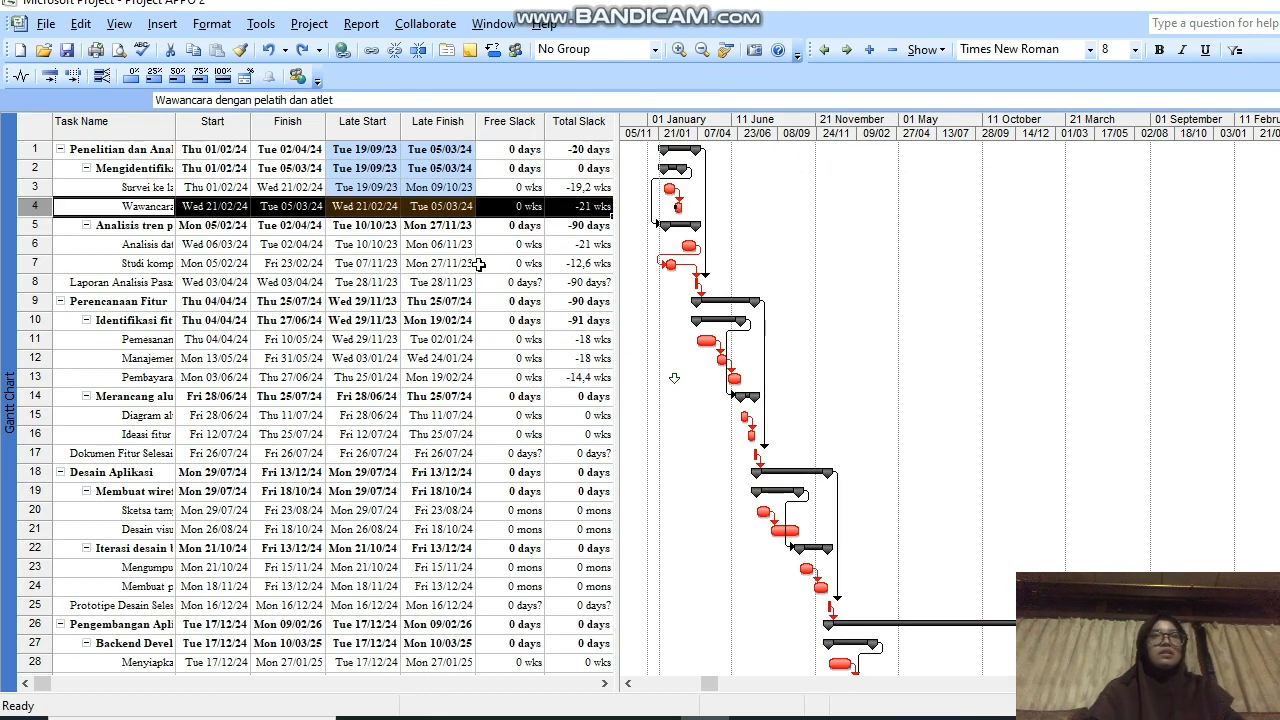
{"action": "key", "text": "ctrl+z"}
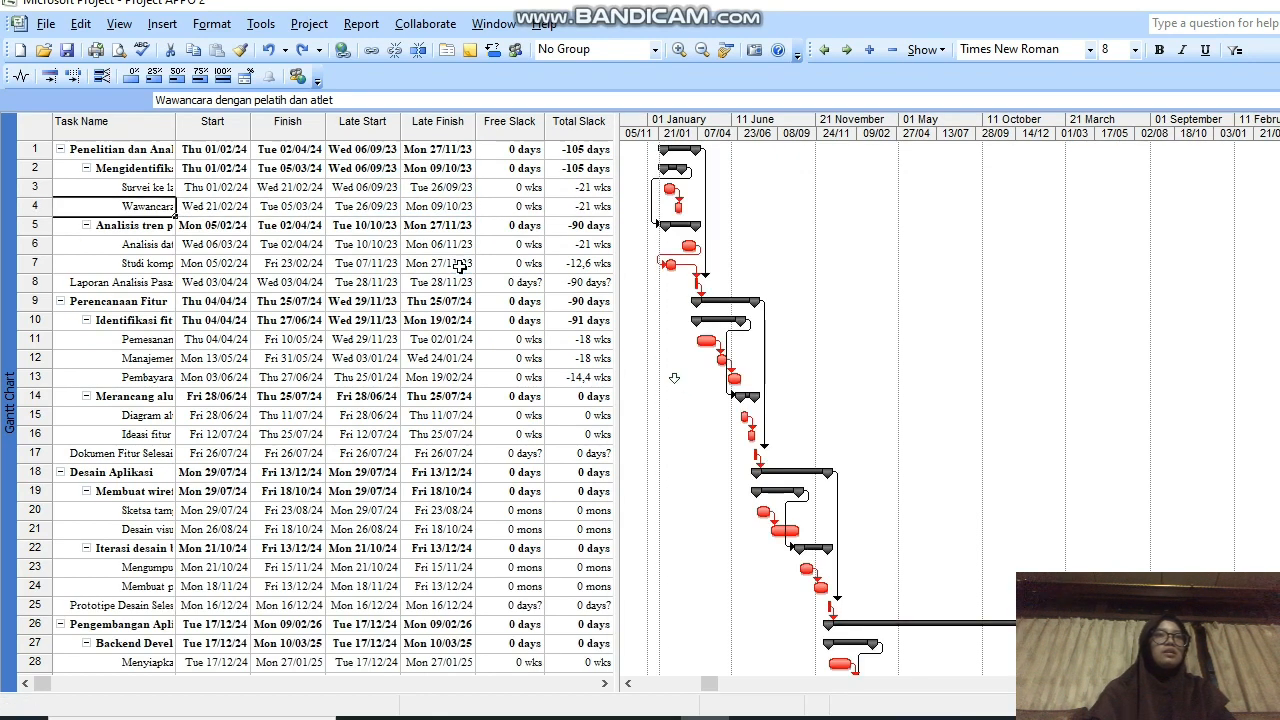
Set the percent complete of "Wawancara dengan pelatih dan atlet" to 10% and check its late start and late finish dates.
{"action": "right_click", "coordinate": [150, 209]}
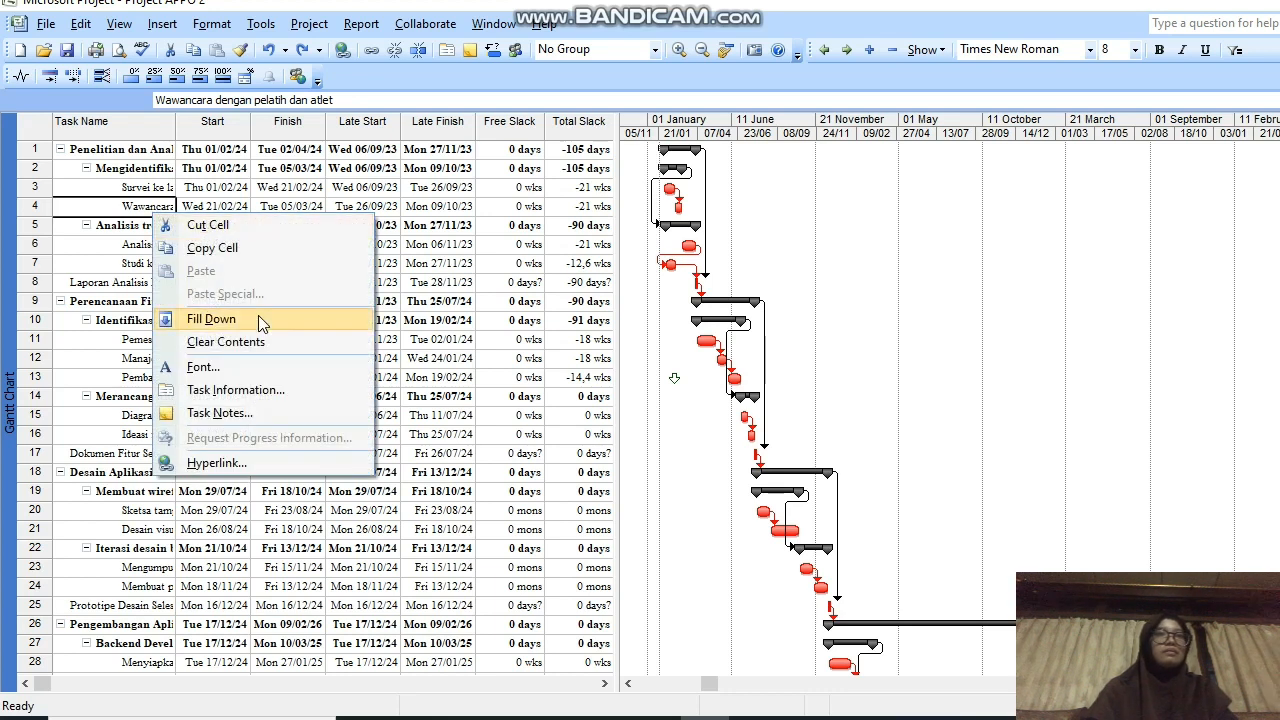
{"action": "left_click", "coordinate": [236, 390]}
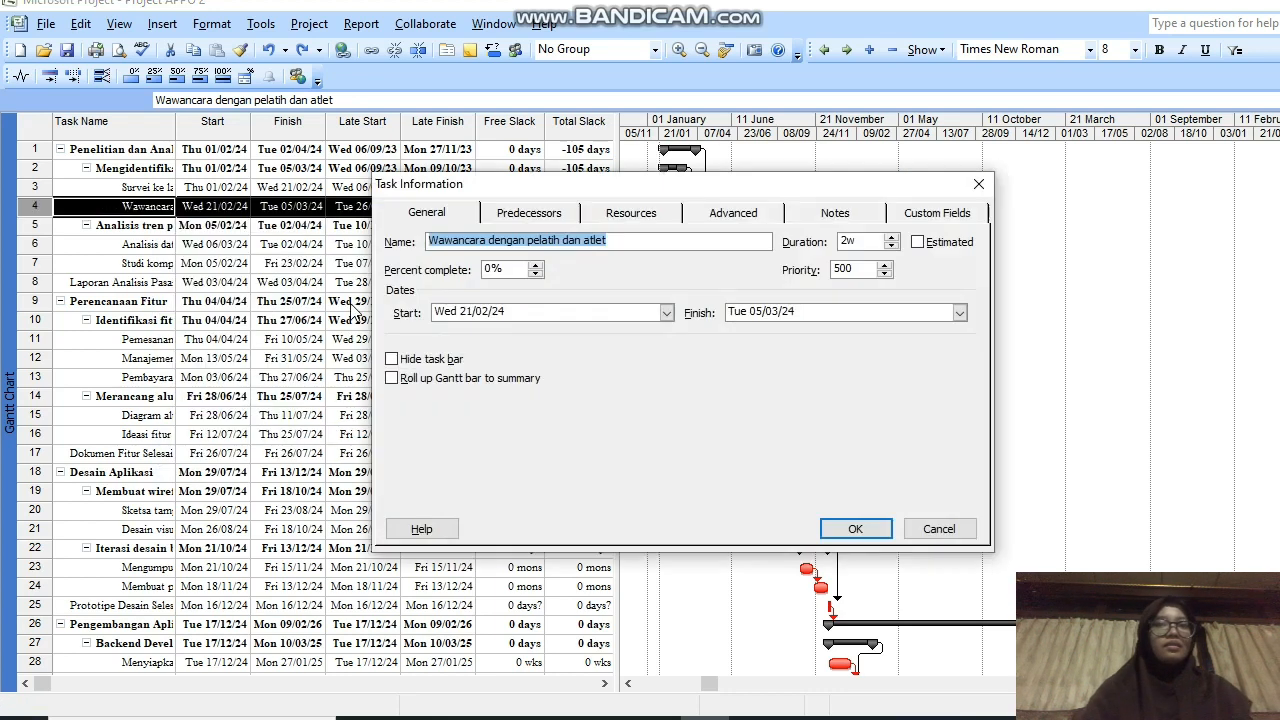
{"action": "left_click", "coordinate": [504, 269]}
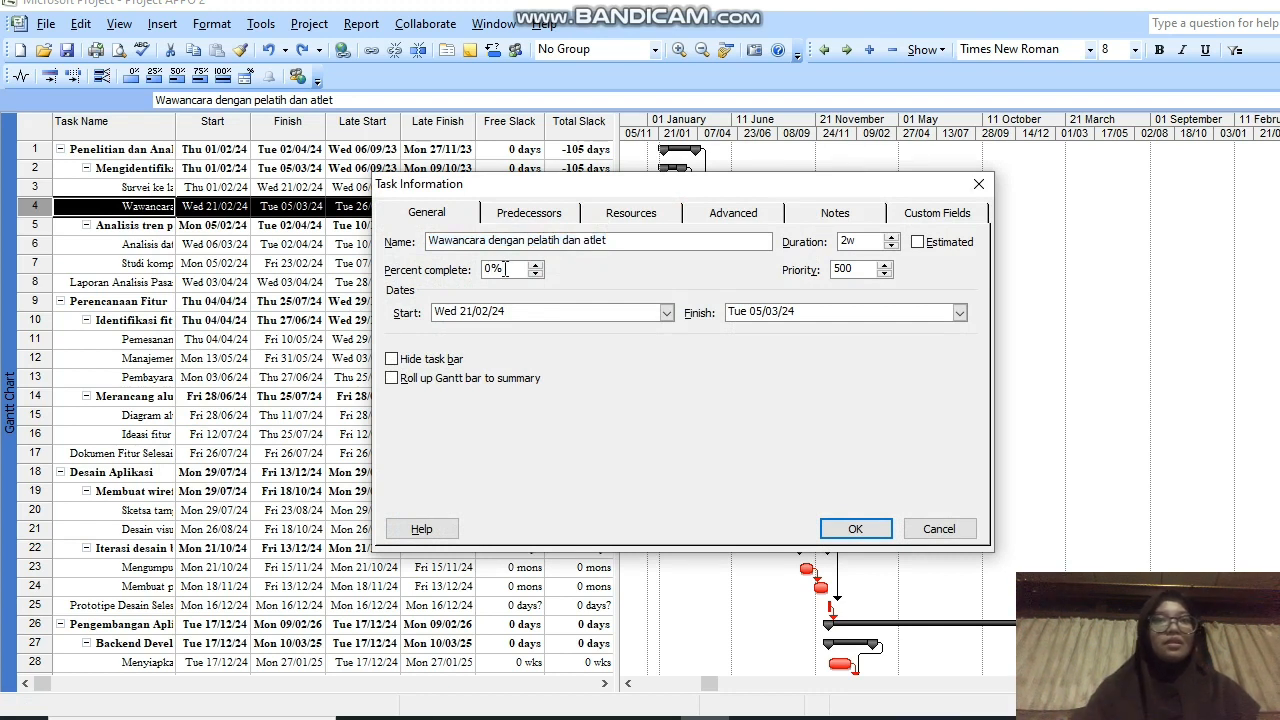
{"action": "key", "text": "BackSpace"}
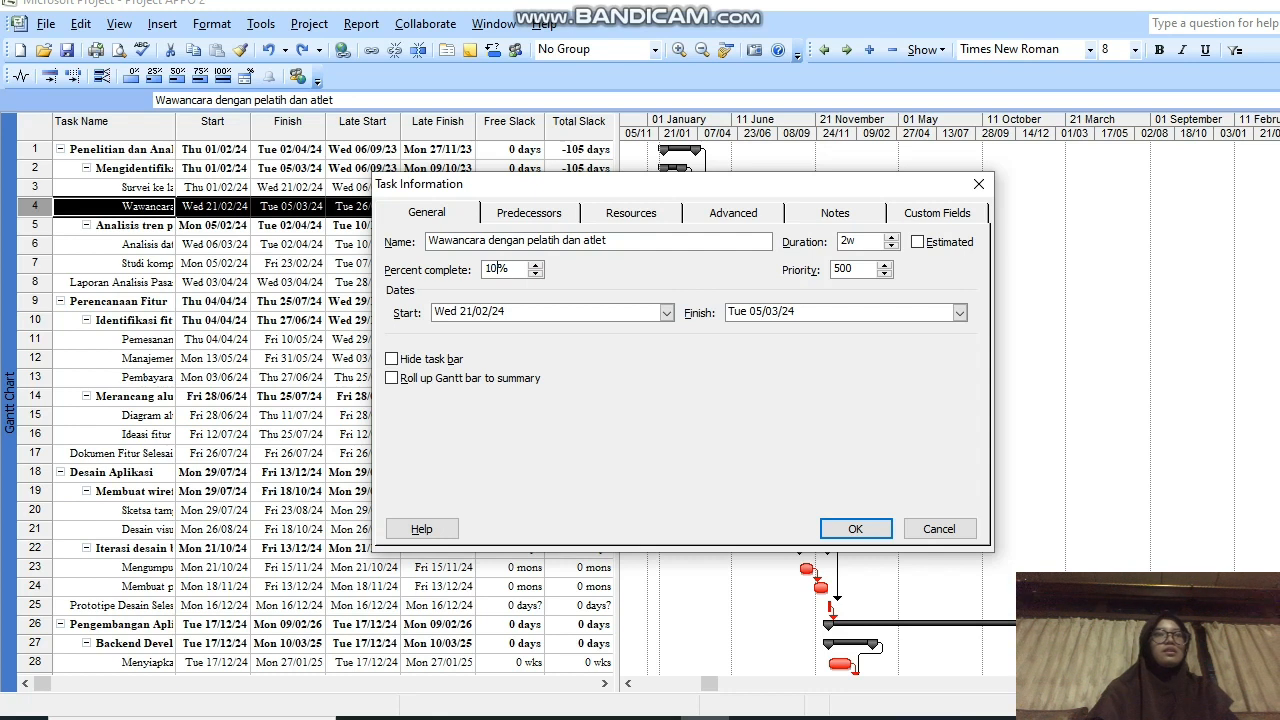
{"action": "type", "text": "10"}
{"action": "key", "text": "Return"}
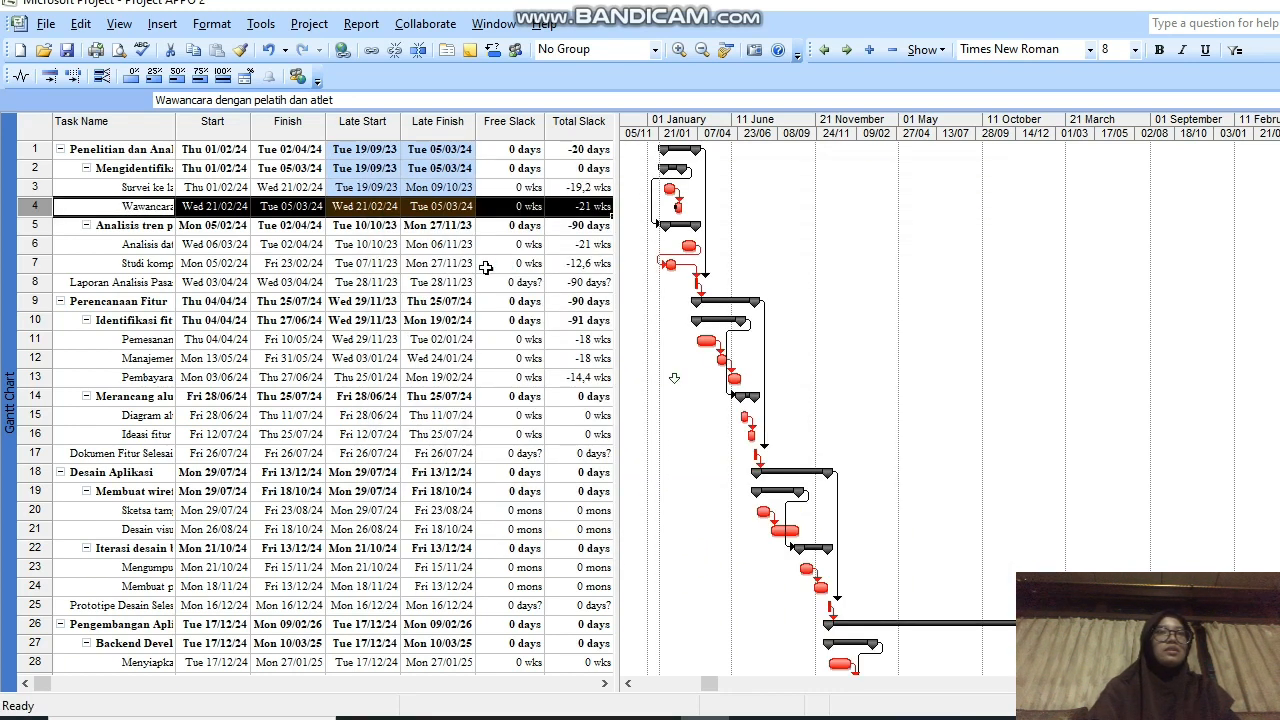
{"action": "left_click", "coordinate": [375, 207]}
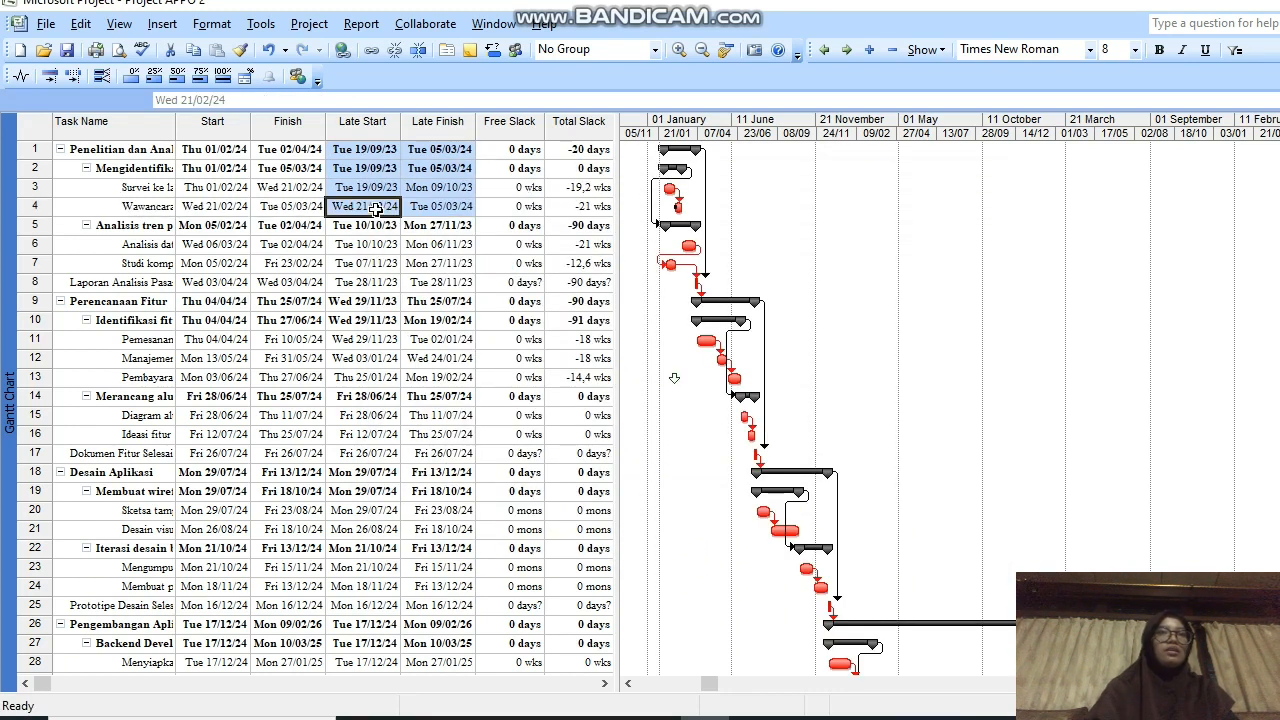
{"action": "left_click", "coordinate": [455, 207]}
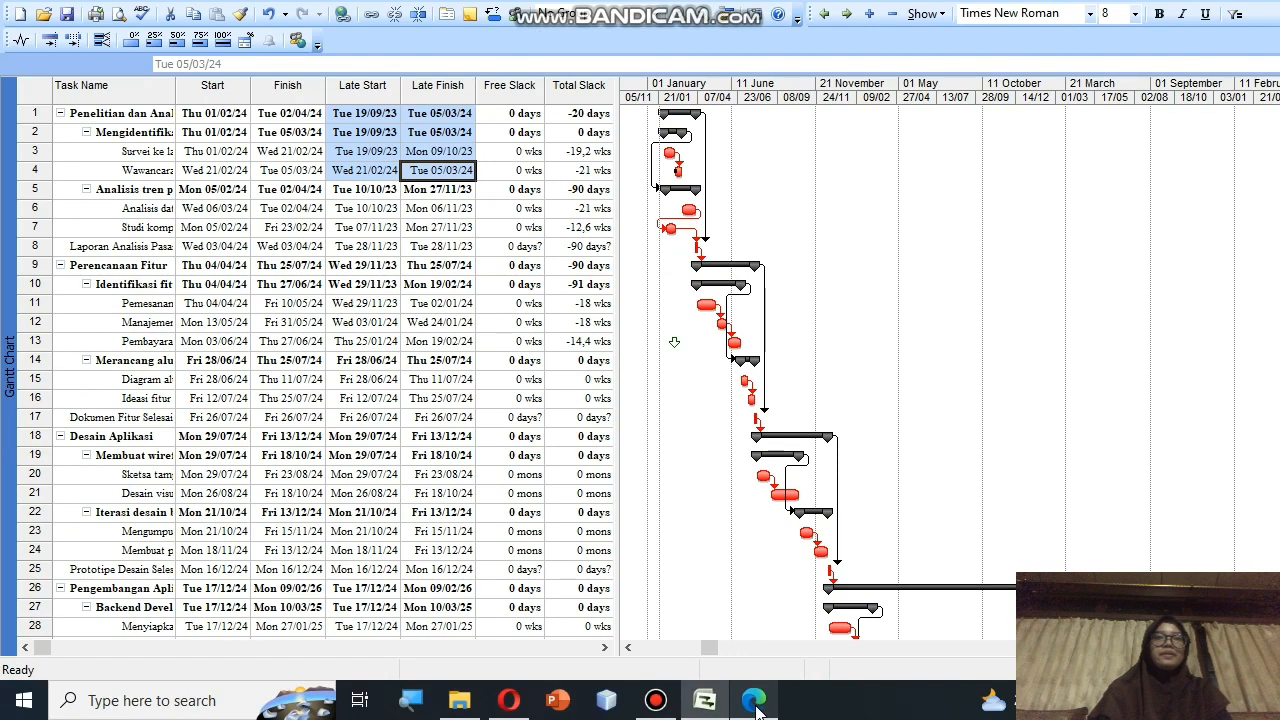
Switch to Edge and read the PDF's section 7.4 on updating actual work by time period, covering Task Usage and Detail Styles.
{"action": "left_click", "coordinate": [753, 700]}
{"action": "scroll", "coordinate": [730, 330], "scroll_direction": "down", "scroll_amount": 5}
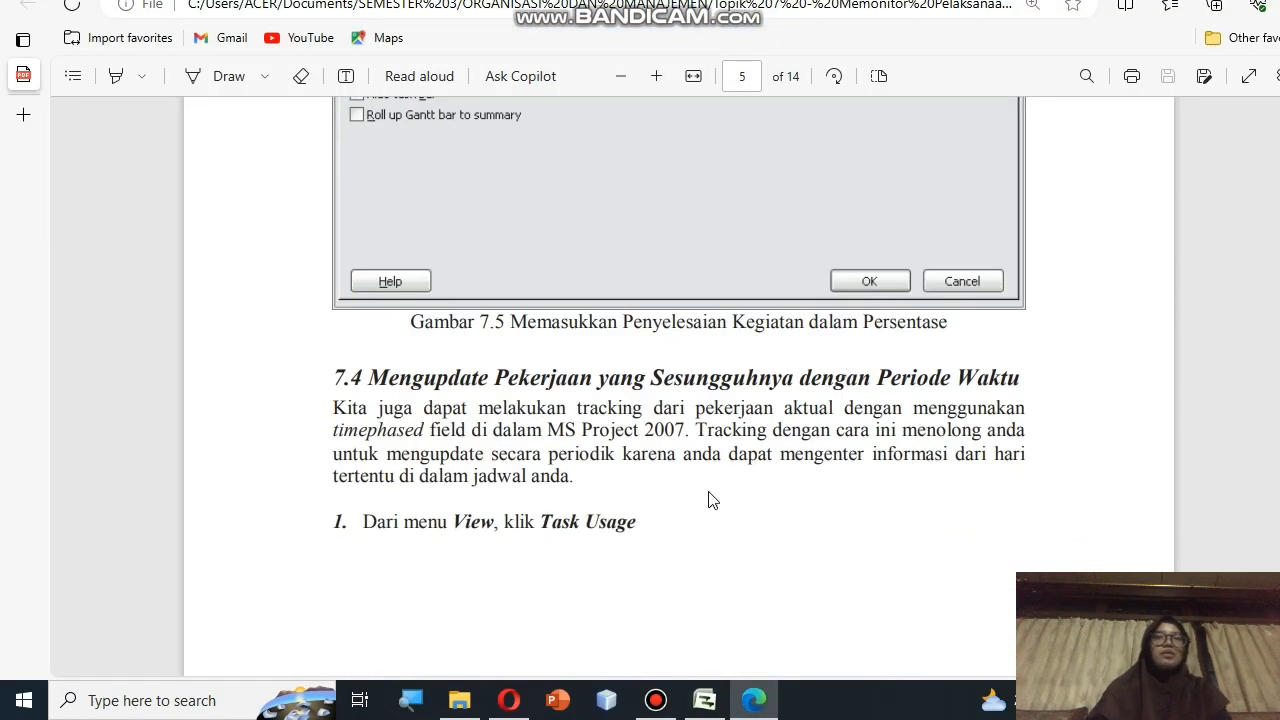
{"action": "scroll", "coordinate": [710, 500], "scroll_direction": "down", "scroll_amount": 3}
{"action": "scroll", "coordinate": [712, 500], "scroll_direction": "up", "scroll_amount": 2}
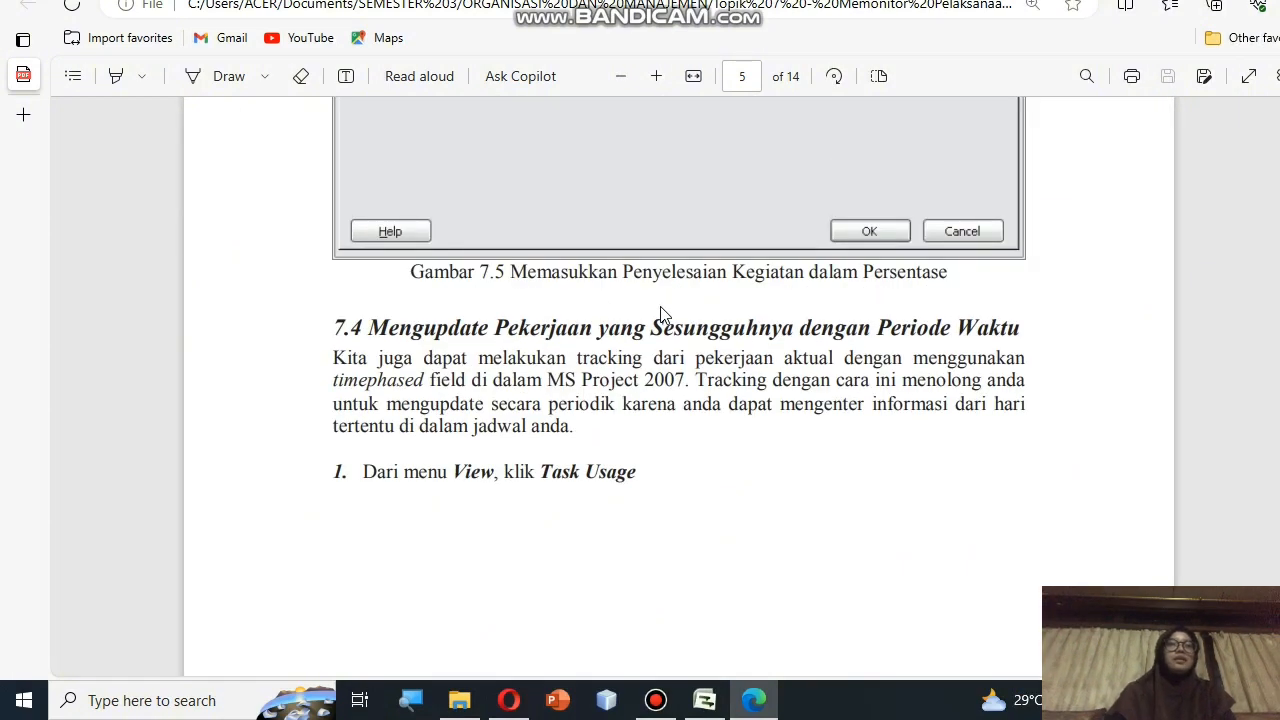
{"action": "scroll", "coordinate": [600, 300], "scroll_direction": "down", "scroll_amount": 1}
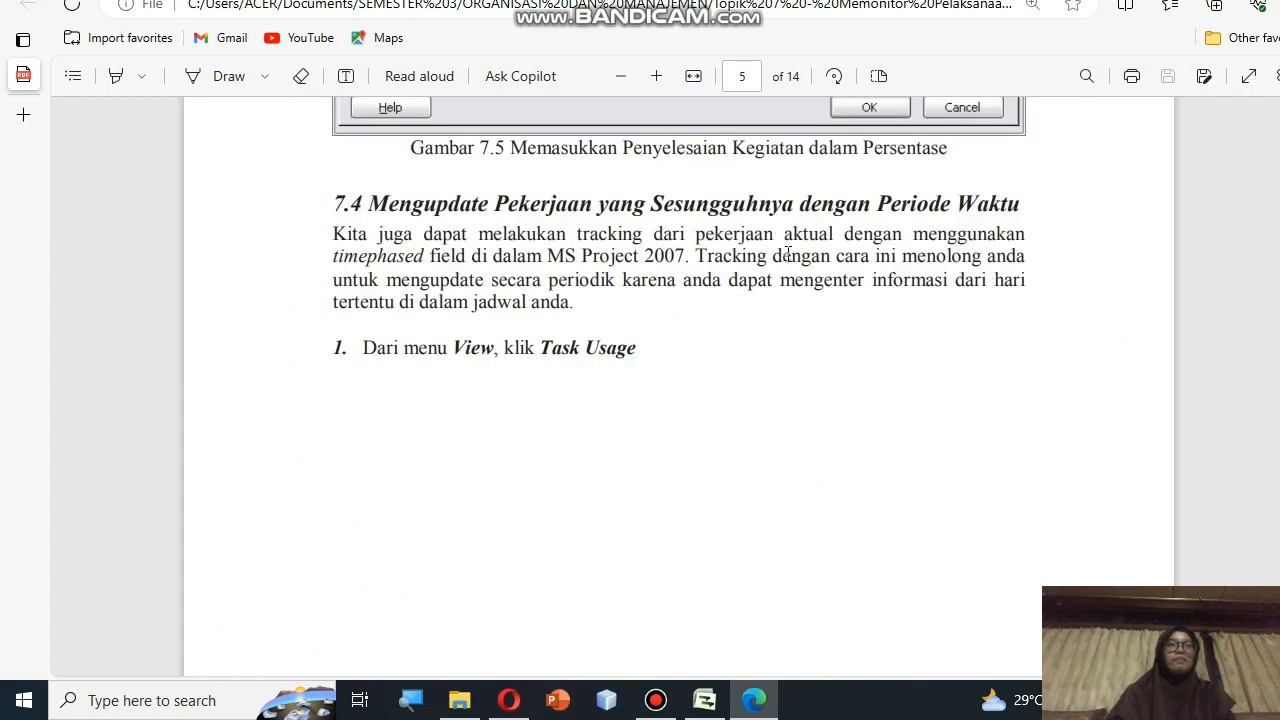
{"action": "scroll", "coordinate": [788, 254], "scroll_direction": "down", "scroll_amount": 1}
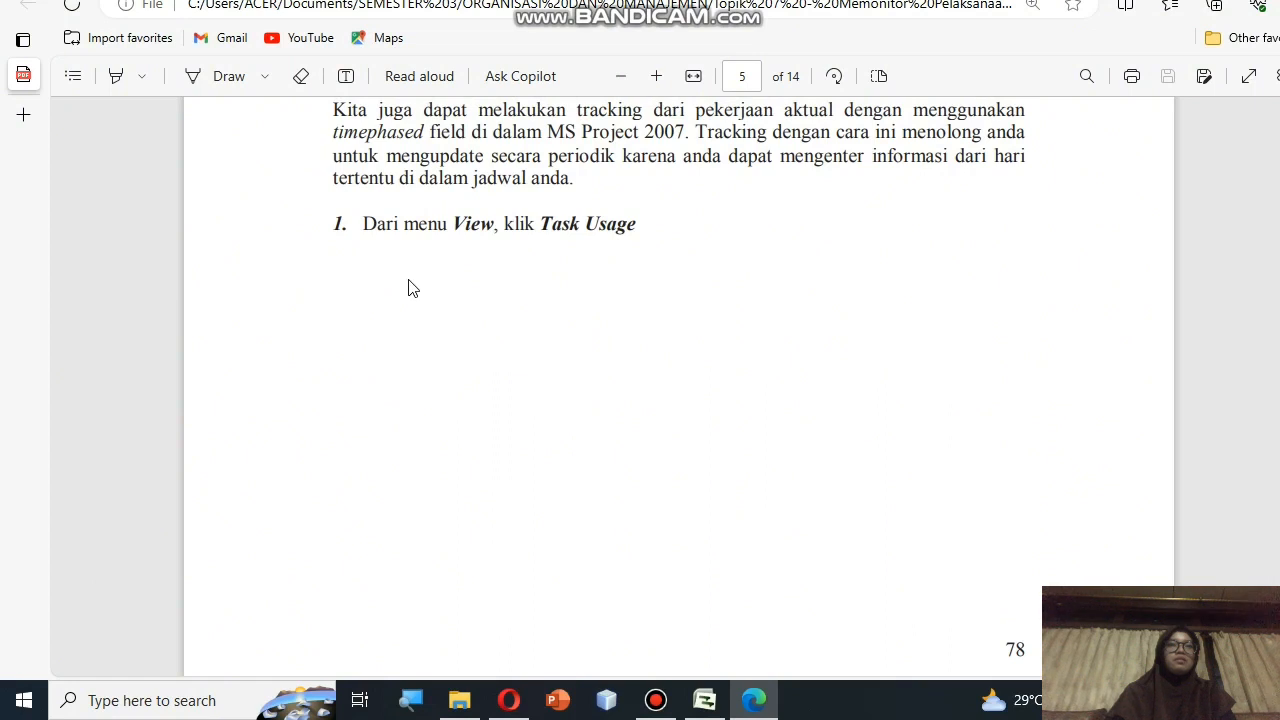
{"action": "scroll", "coordinate": [546, 247], "scroll_direction": "down", "scroll_amount": 4}
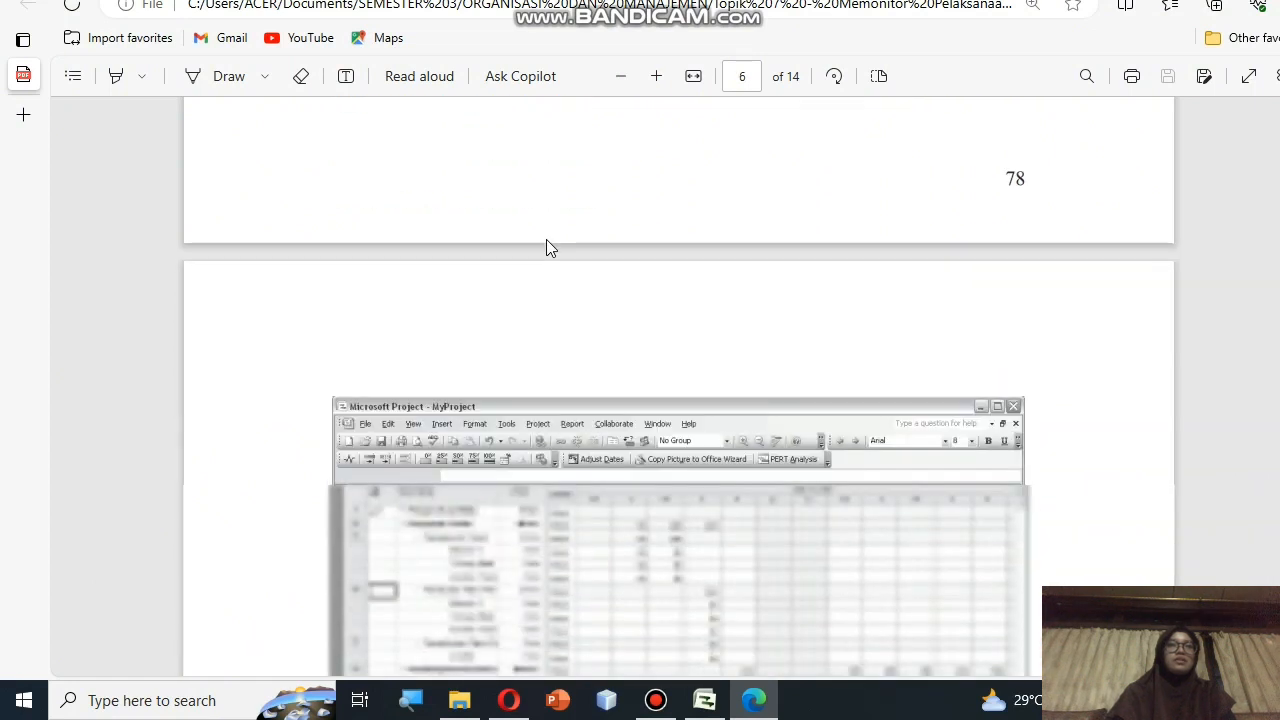
{"action": "scroll", "coordinate": [546, 247], "scroll_direction": "down", "scroll_amount": 5}
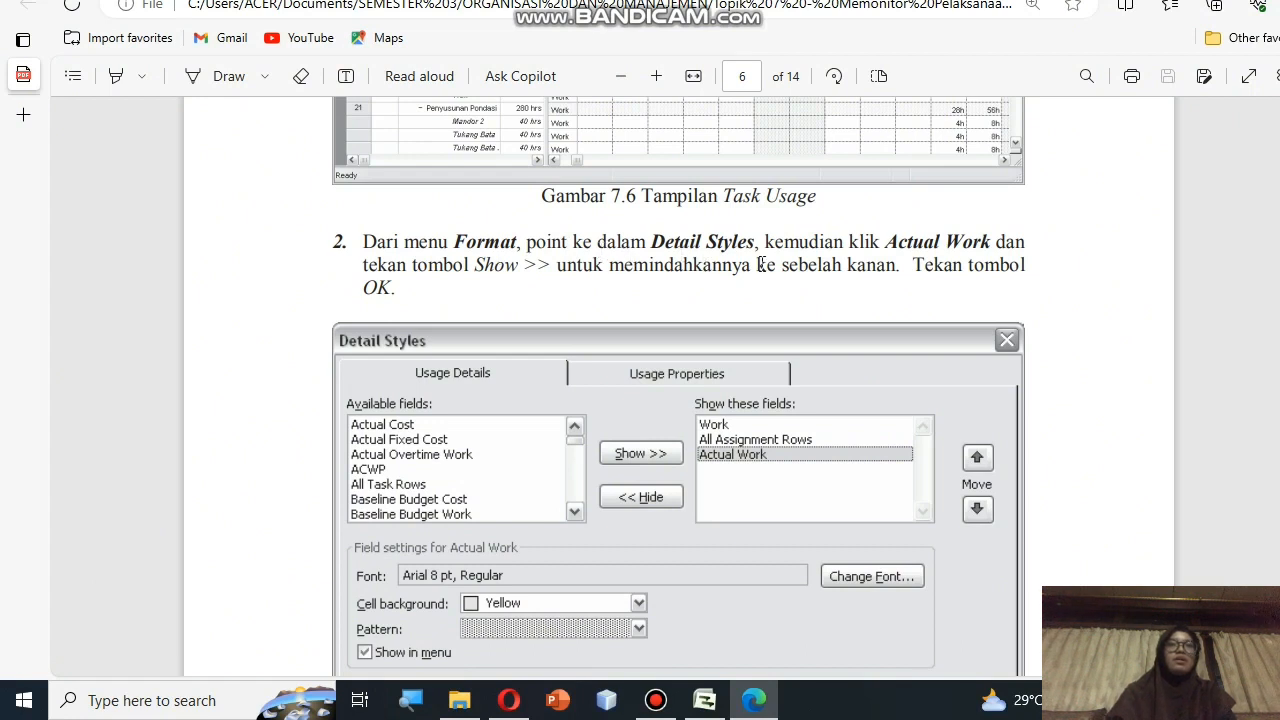
{"action": "scroll", "coordinate": [835, 264], "scroll_direction": "down", "scroll_amount": 2}
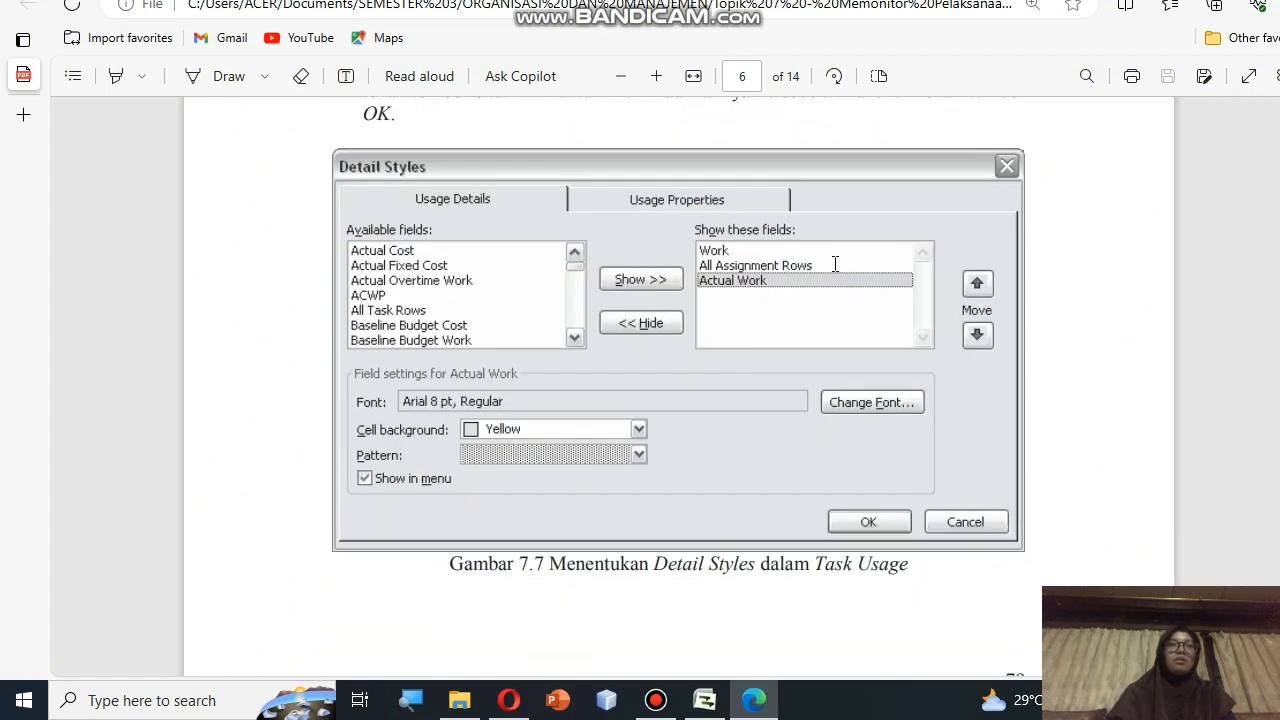
{"action": "scroll", "coordinate": [835, 264], "scroll_direction": "up", "scroll_amount": 1}
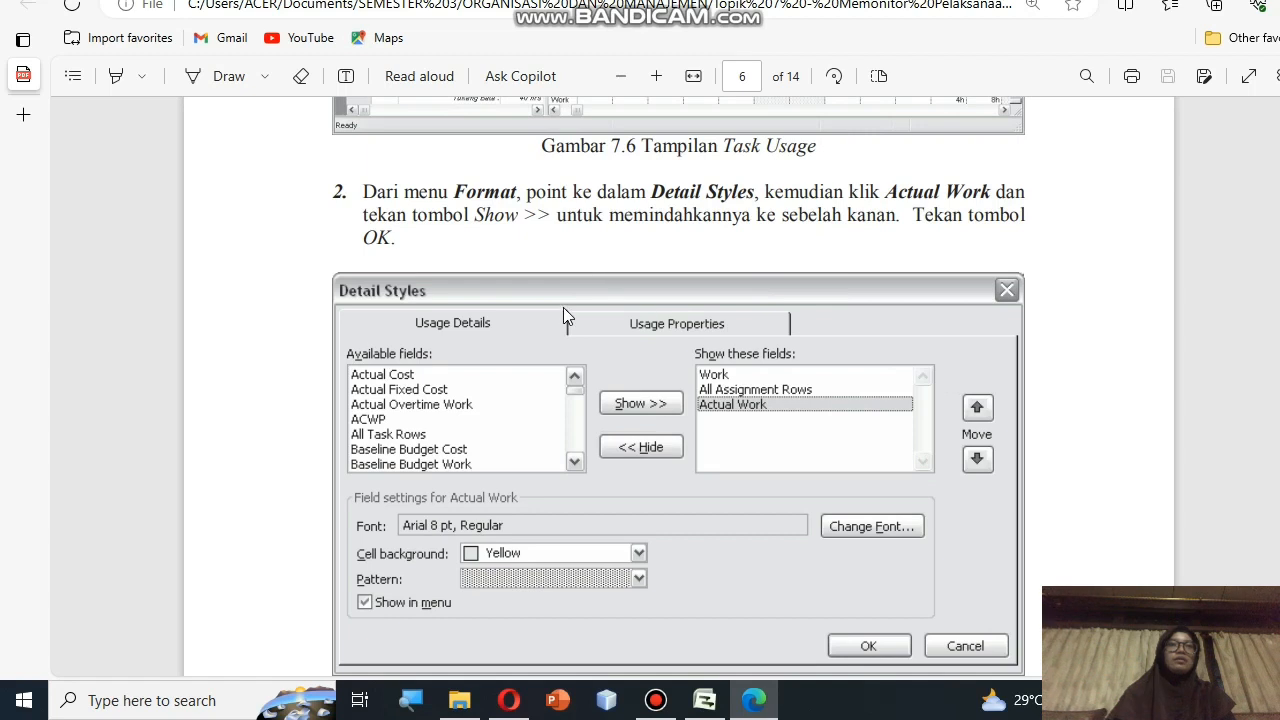
{"action": "scroll", "coordinate": [563, 316], "scroll_direction": "down", "scroll_amount": 8}
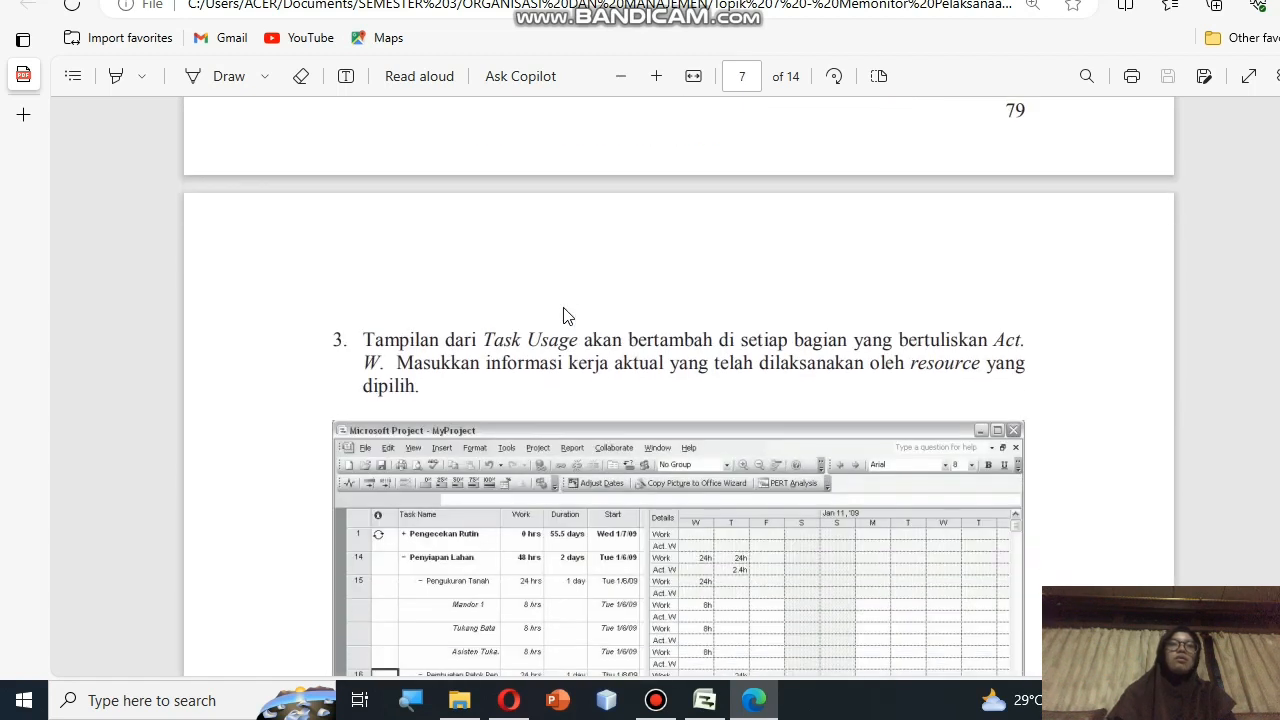
{"action": "scroll", "coordinate": [563, 316], "scroll_direction": "up", "scroll_amount": 15}
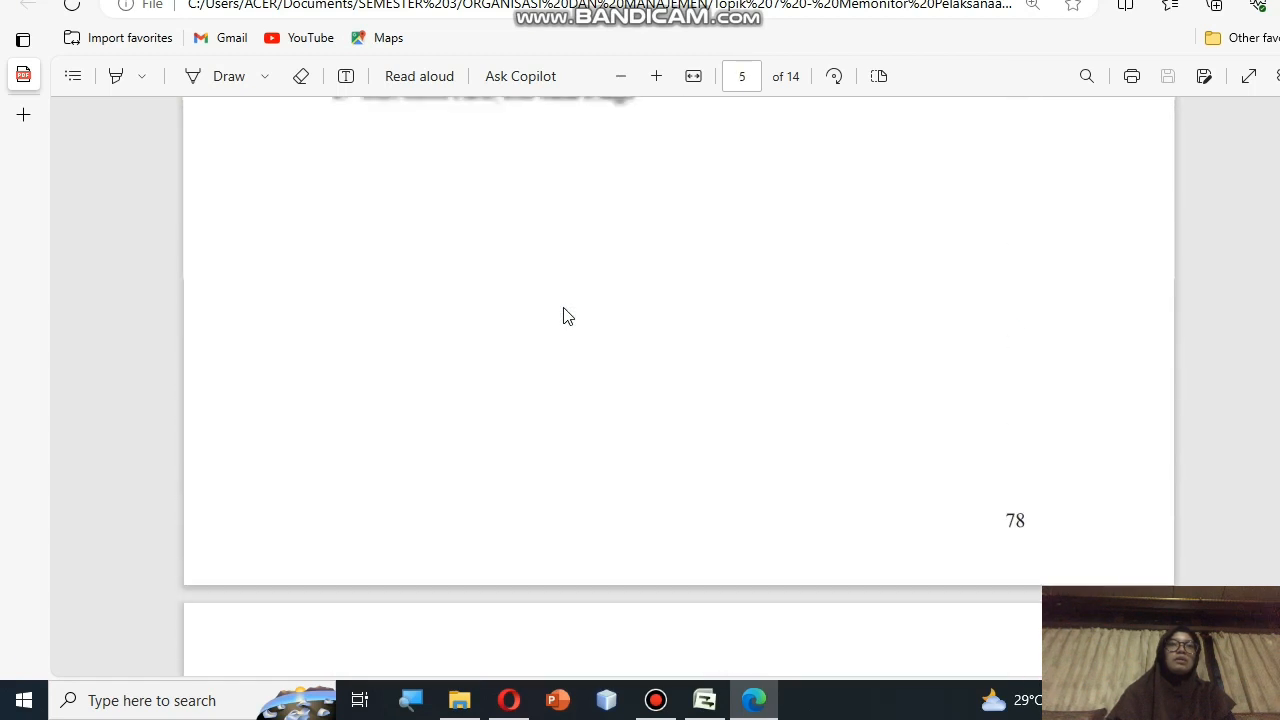
{"action": "scroll", "coordinate": [563, 316], "scroll_direction": "up", "scroll_amount": 4}
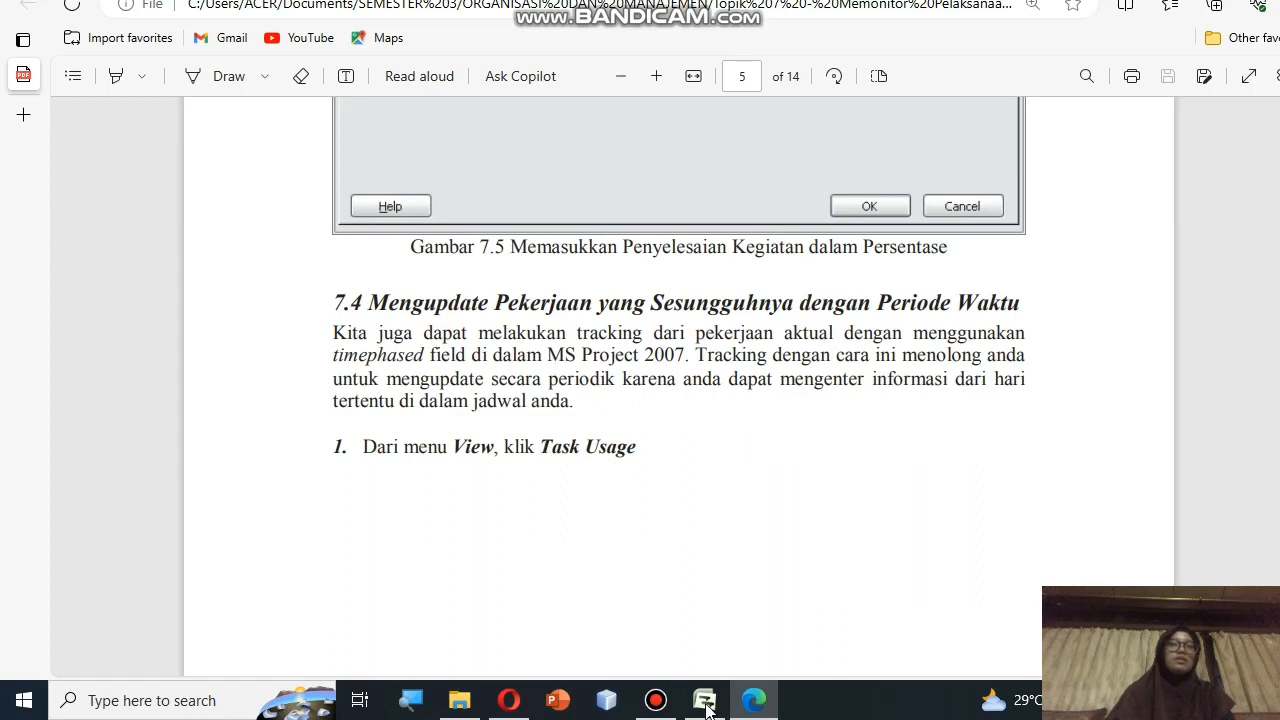
Return to Microsoft Project and display the project in the Task Usage view.
{"action": "left_click", "coordinate": [705, 700]}
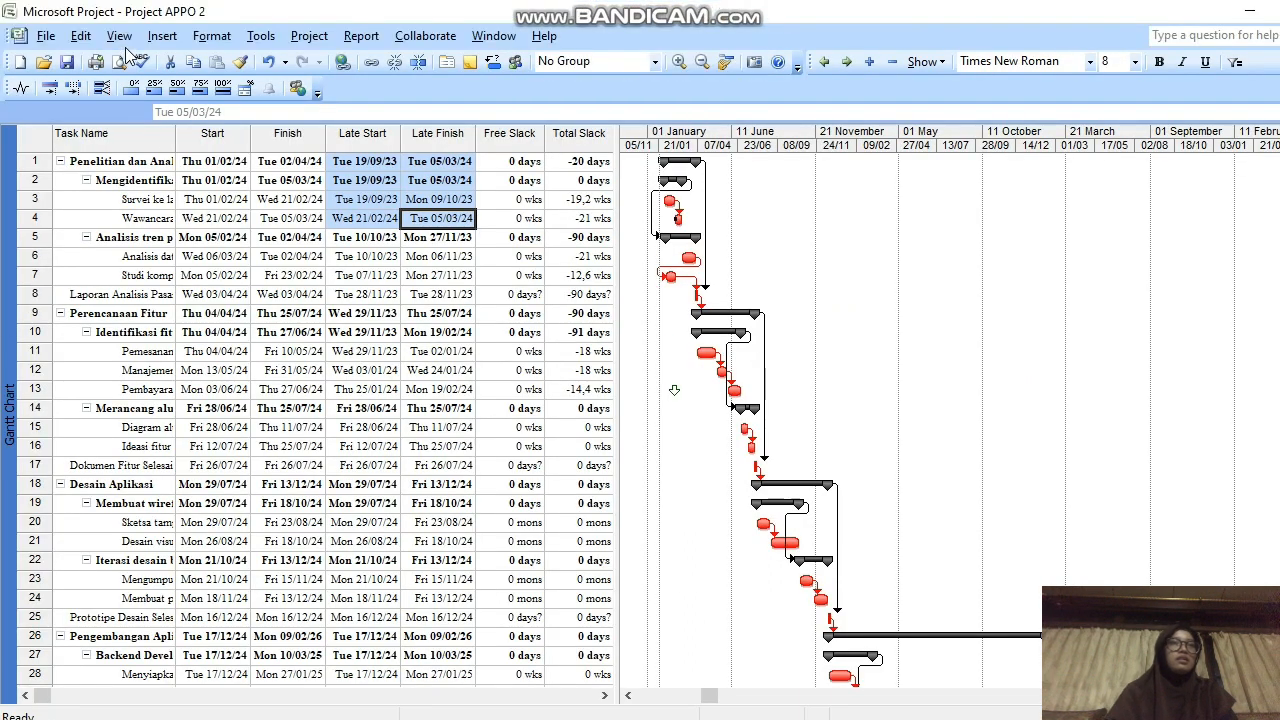
{"action": "left_click", "coordinate": [119, 36]}
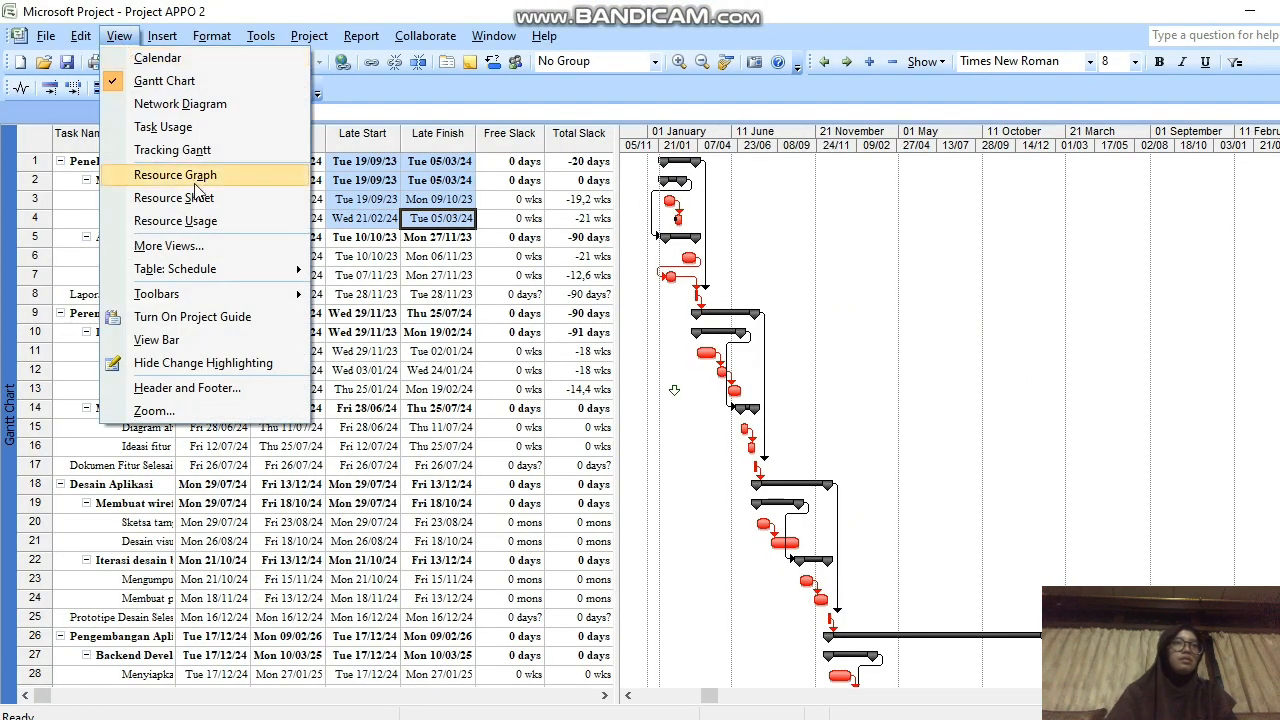
{"action": "left_click", "coordinate": [191, 126]}
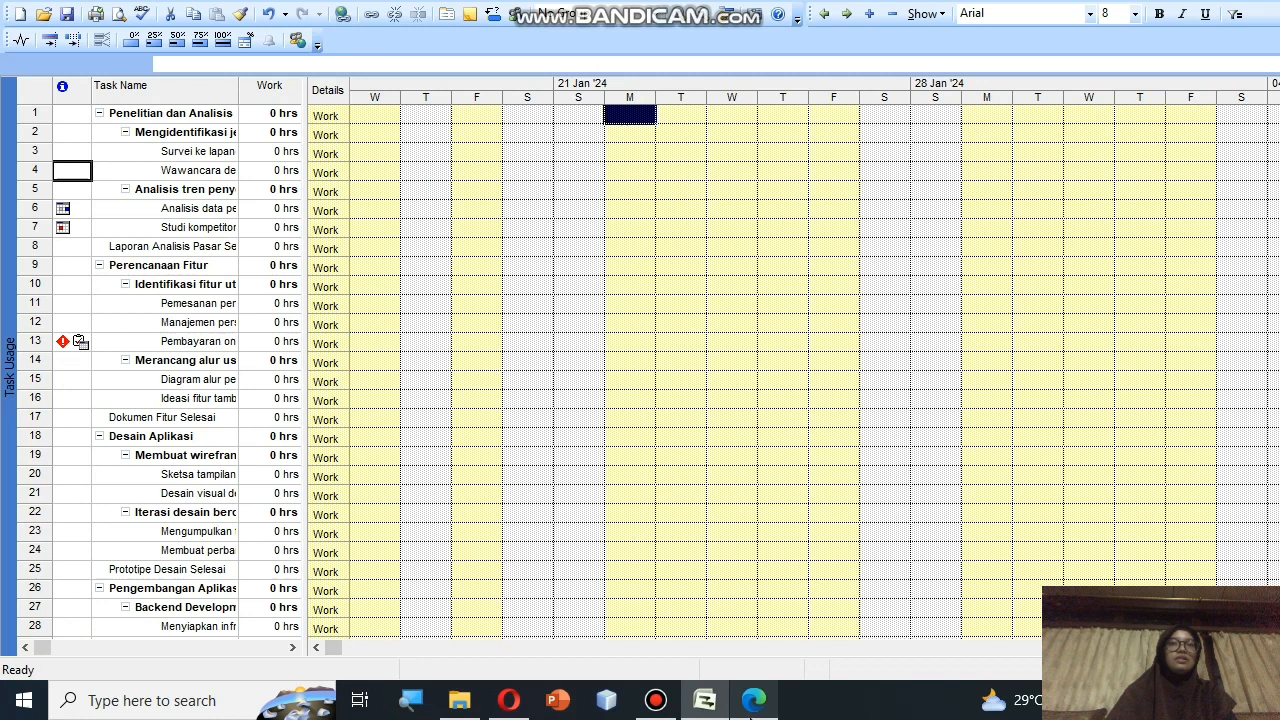
Switch to Edge and read the PDF's Task Usage figure and the instruction on adding Actual Work through Detail Styles.
{"action": "left_click", "coordinate": [753, 700]}
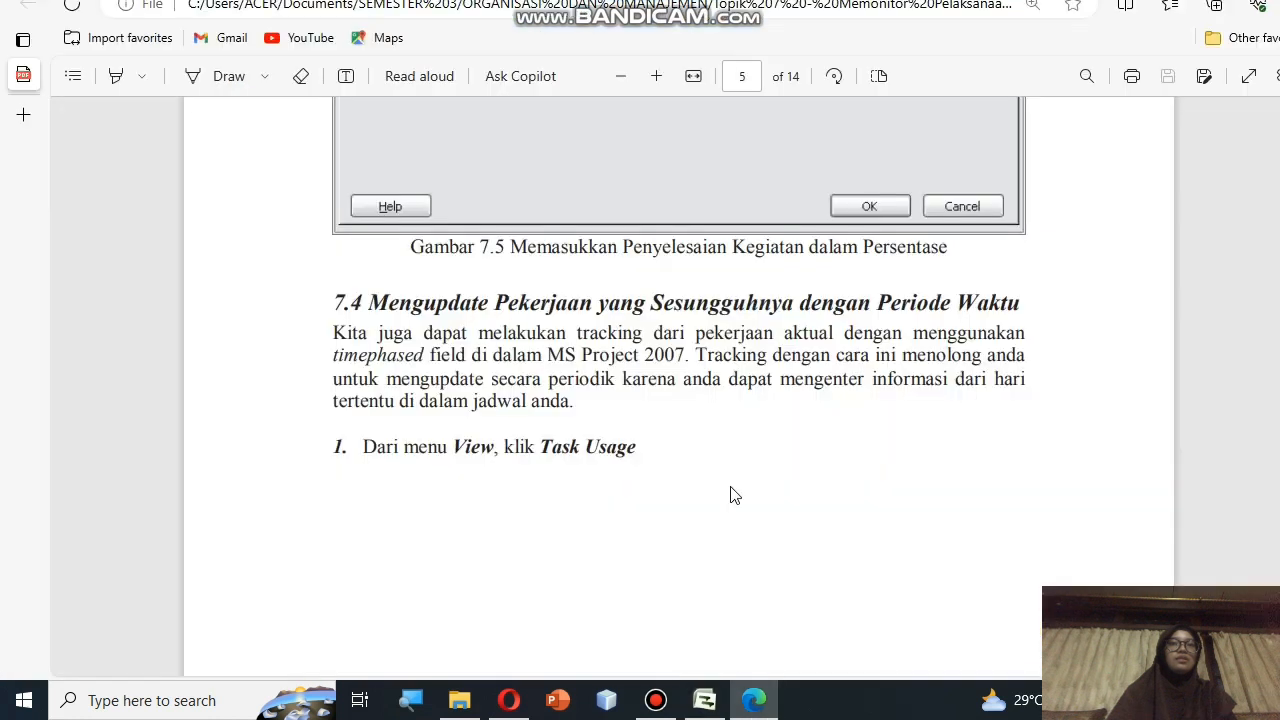
{"action": "scroll", "coordinate": [730, 492], "scroll_direction": "down", "scroll_amount": 10}
{"action": "scroll", "coordinate": [730, 490], "scroll_direction": "down", "scroll_amount": 5}
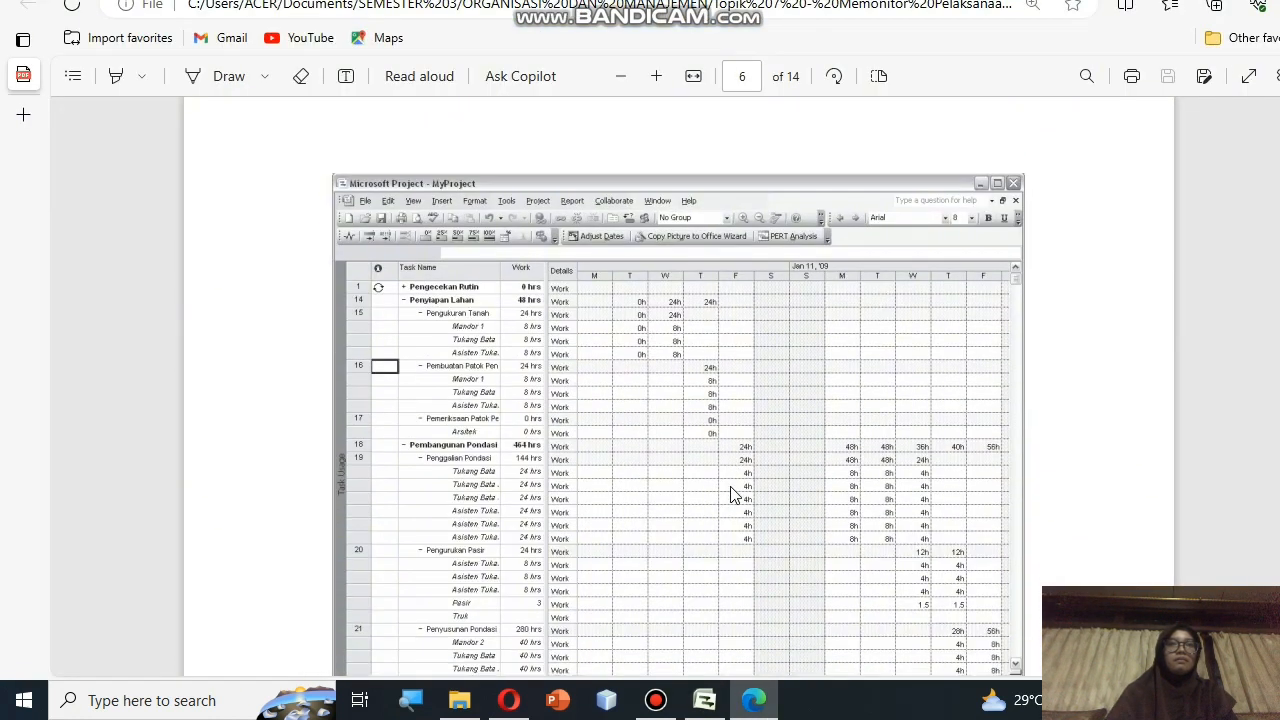
{"action": "scroll", "coordinate": [730, 492], "scroll_direction": "down", "scroll_amount": 3}
{"action": "scroll", "coordinate": [730, 490], "scroll_direction": "down", "scroll_amount": 4}
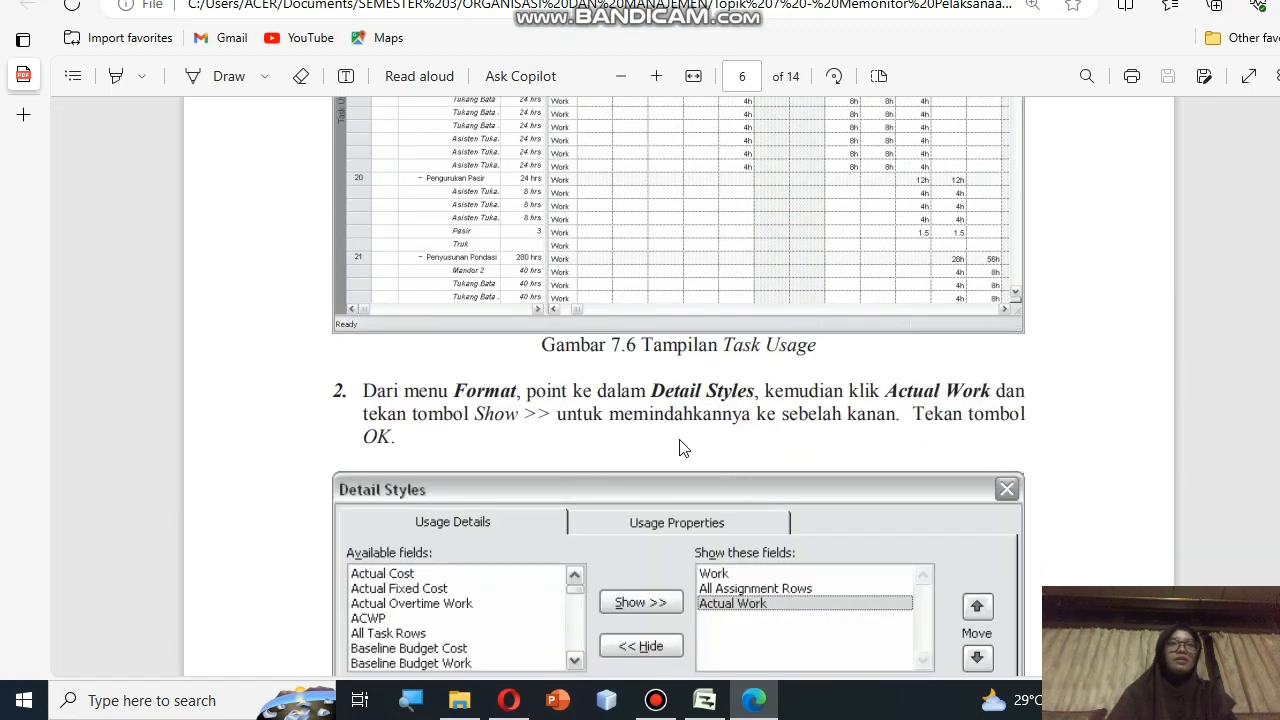
{"action": "scroll", "coordinate": [679, 447], "scroll_direction": "up", "scroll_amount": 5}
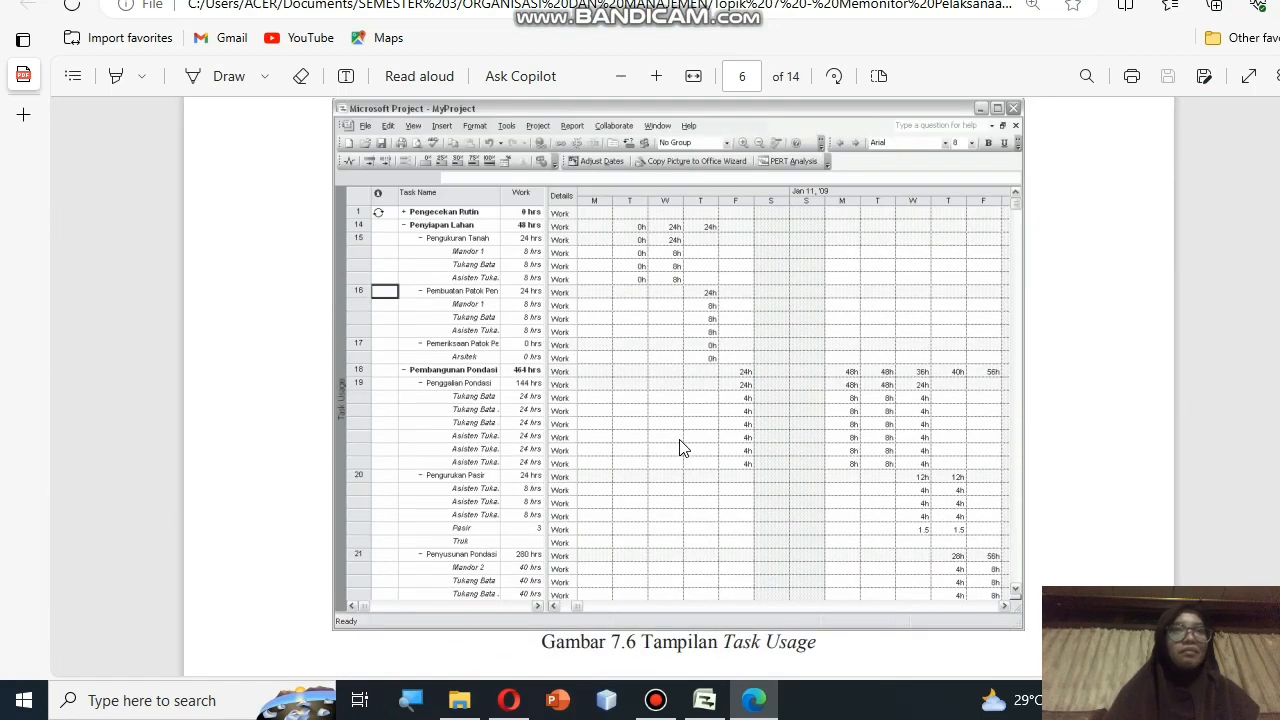
{"action": "scroll", "coordinate": [679, 447], "scroll_direction": "down", "scroll_amount": 1}
{"action": "scroll", "coordinate": [679, 447], "scroll_direction": "up", "scroll_amount": 2}
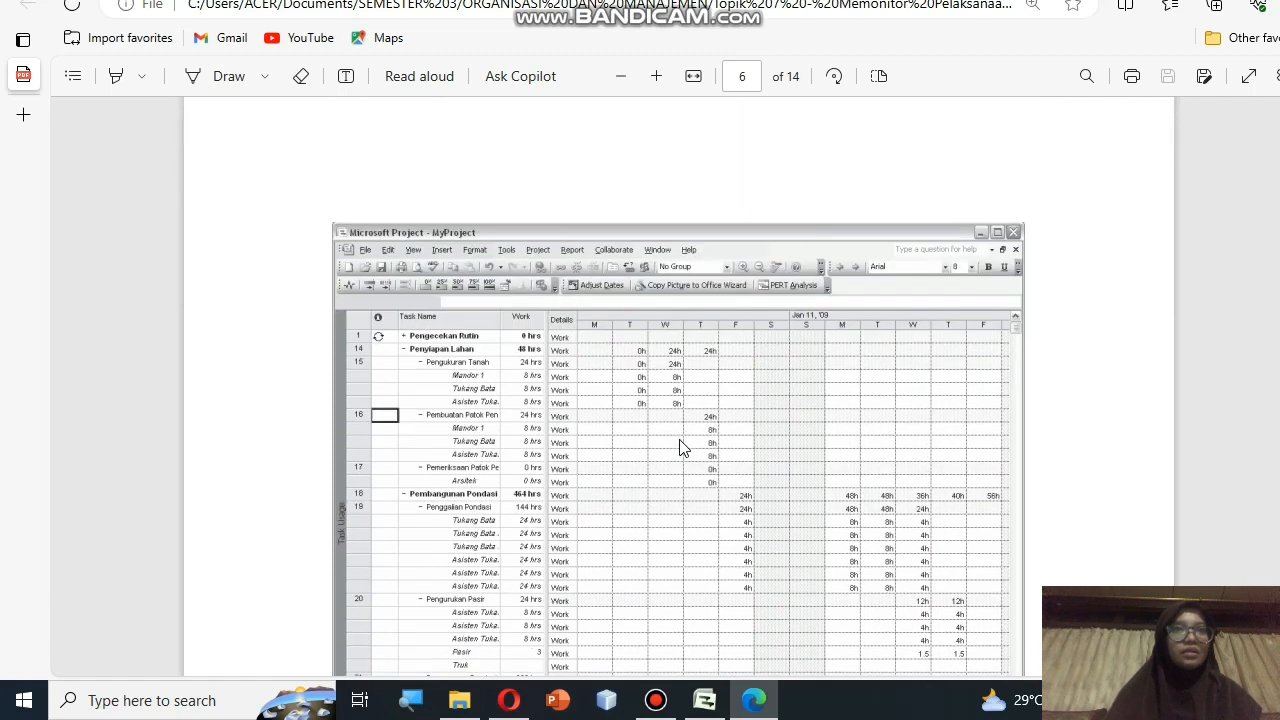
{"action": "scroll", "coordinate": [679, 447], "scroll_direction": "down", "scroll_amount": 1}
{"action": "scroll", "coordinate": [679, 447], "scroll_direction": "down", "scroll_amount": 4}
{"action": "scroll", "coordinate": [679, 447], "scroll_direction": "down", "scroll_amount": 4}
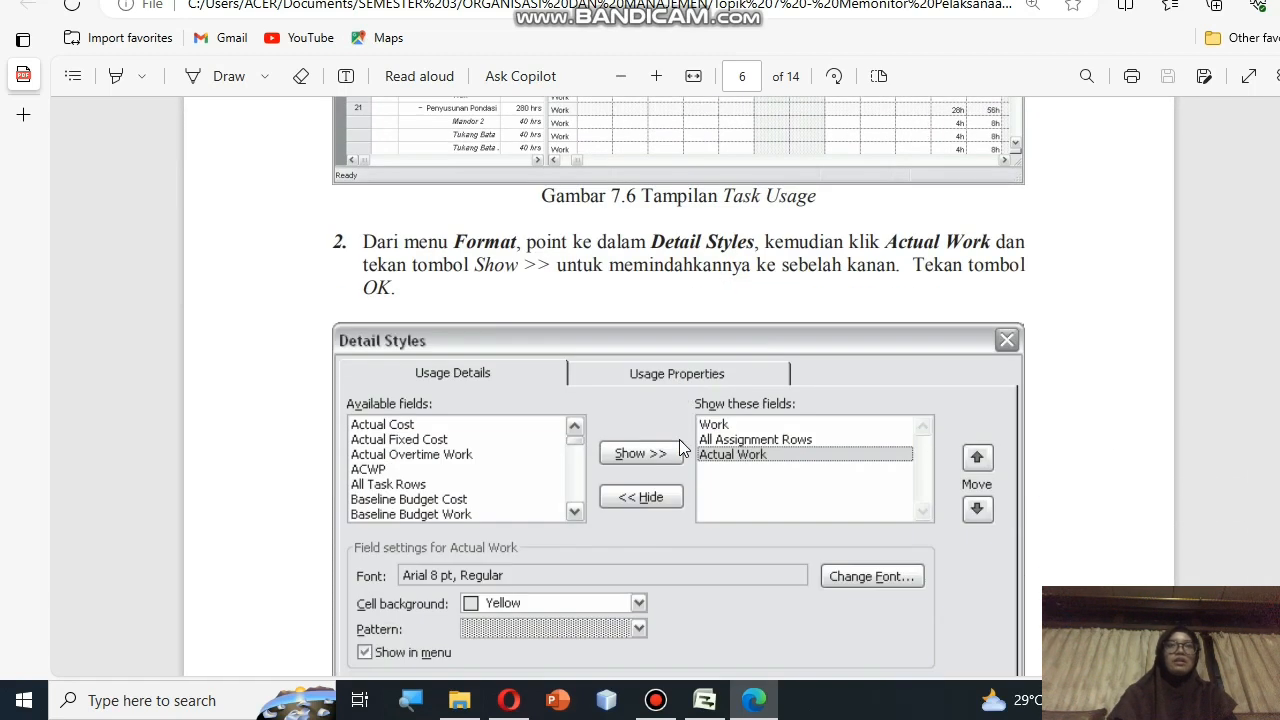
Return to Microsoft Project and add the Actual Work field to the Task Usage details through Detail Styles.
{"action": "left_click", "coordinate": [704, 700]}
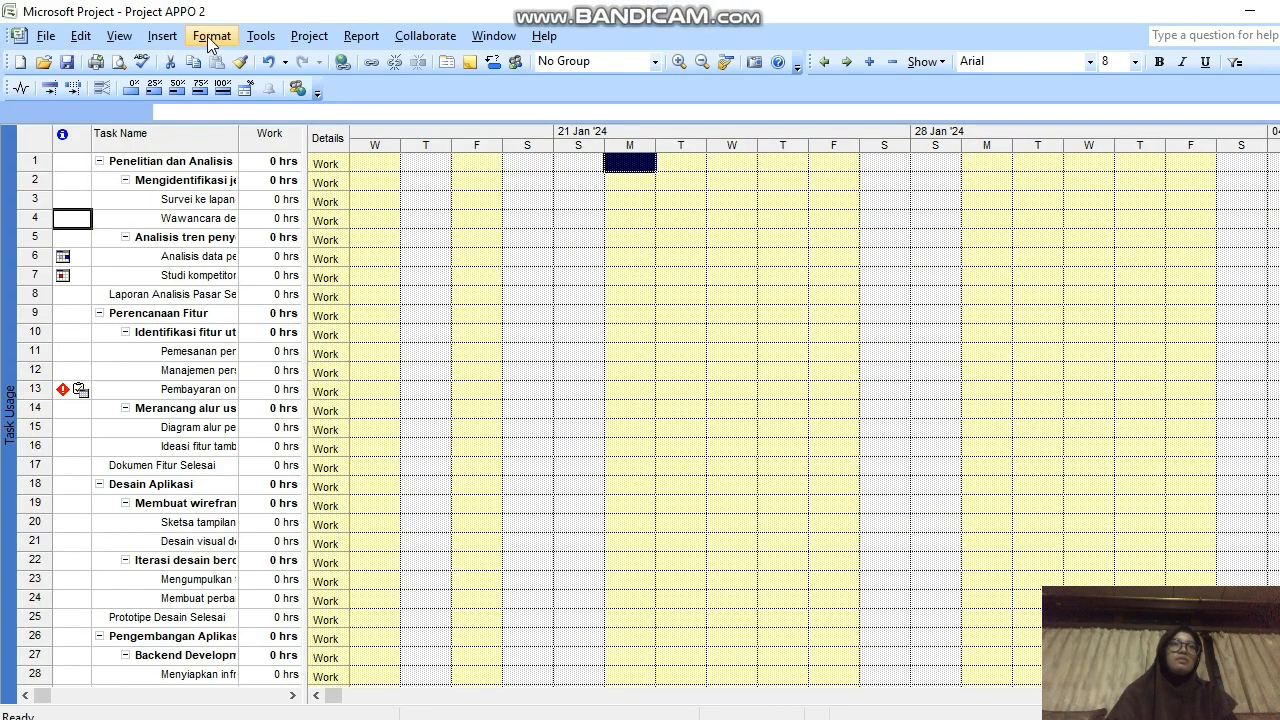
{"action": "left_click", "coordinate": [209, 36]}
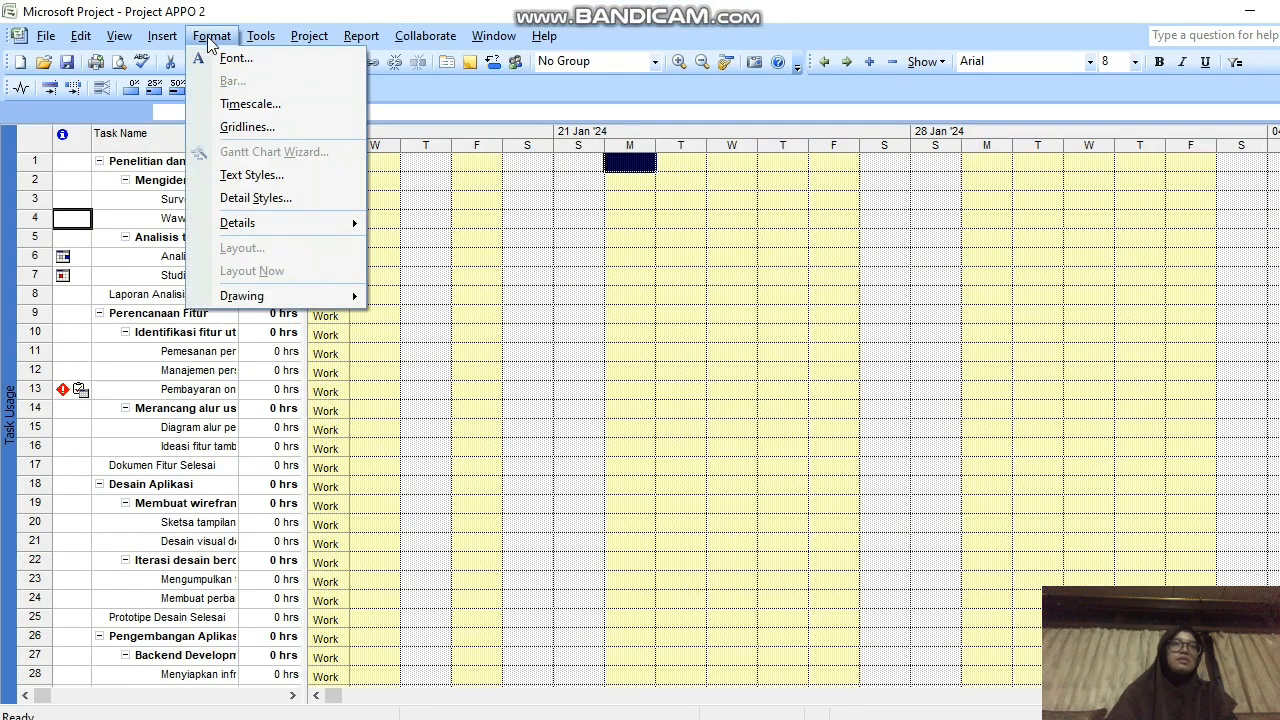
{"action": "left_click", "coordinate": [250, 200]}
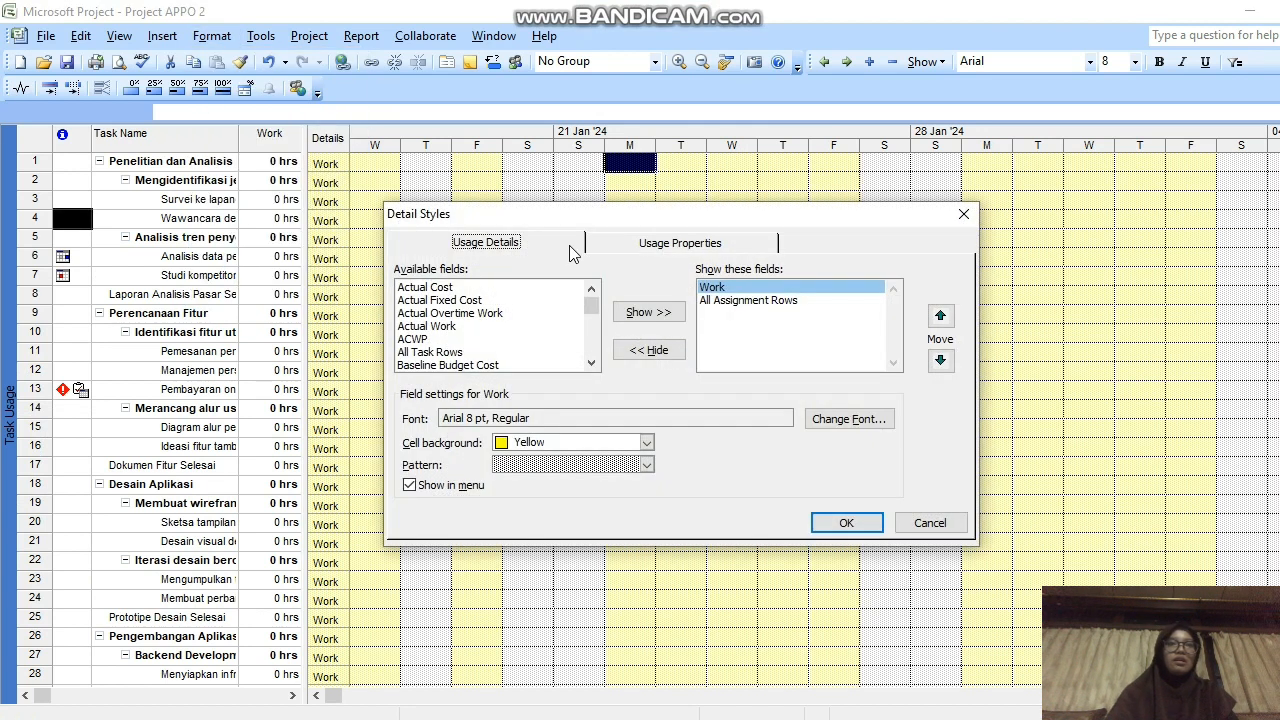
{"action": "left_click", "coordinate": [446, 332]}
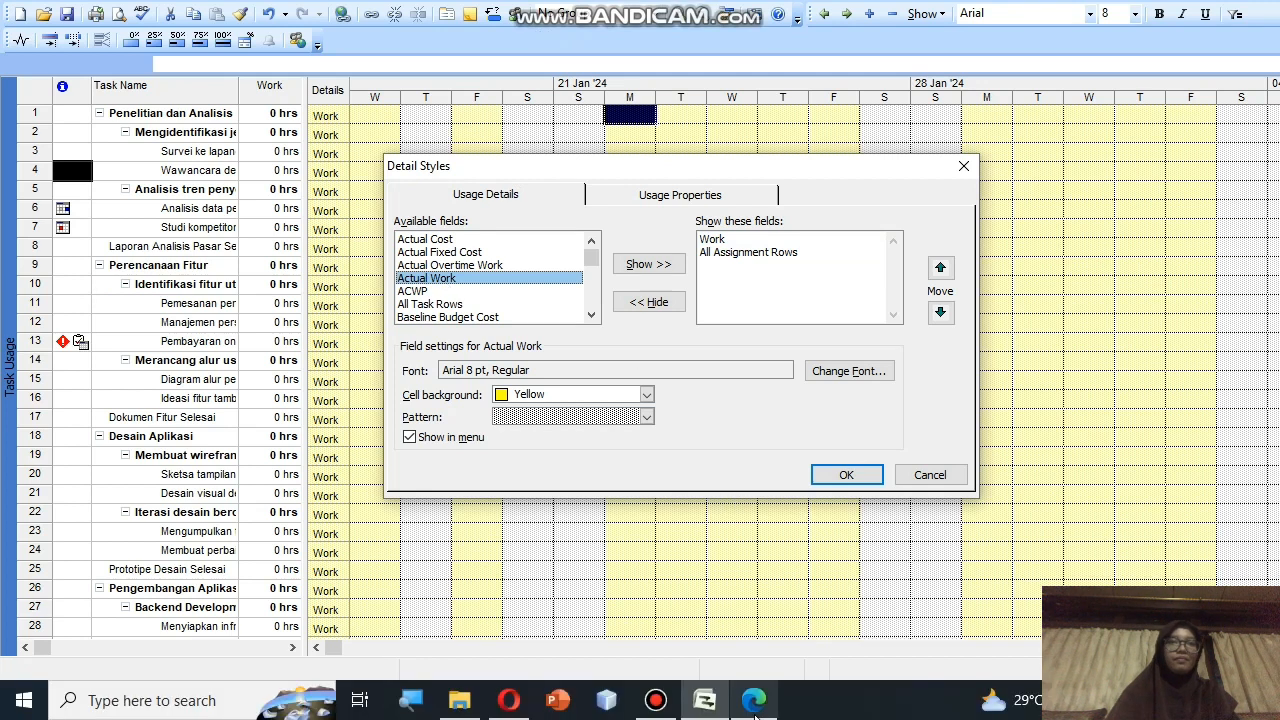
{"action": "mouse_move", "coordinate": [752, 700]}
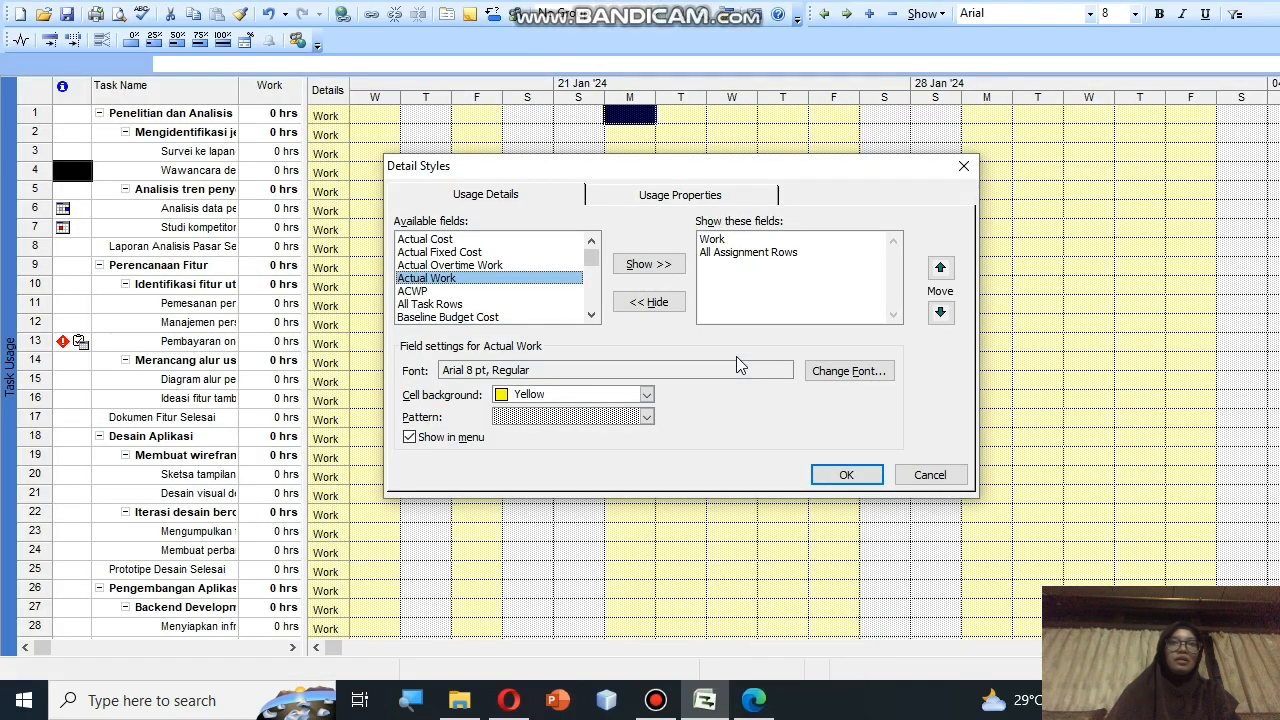
{"action": "left_click", "coordinate": [655, 265]}
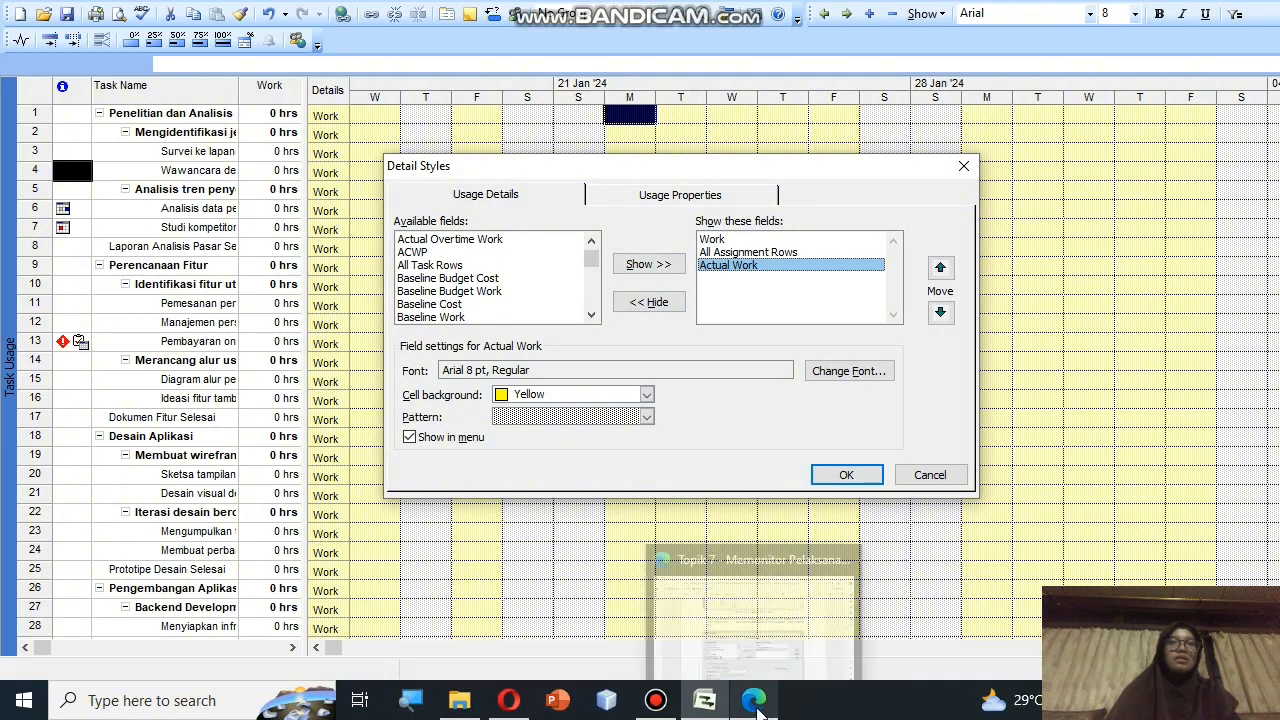
{"action": "mouse_move", "coordinate": [749, 619]}
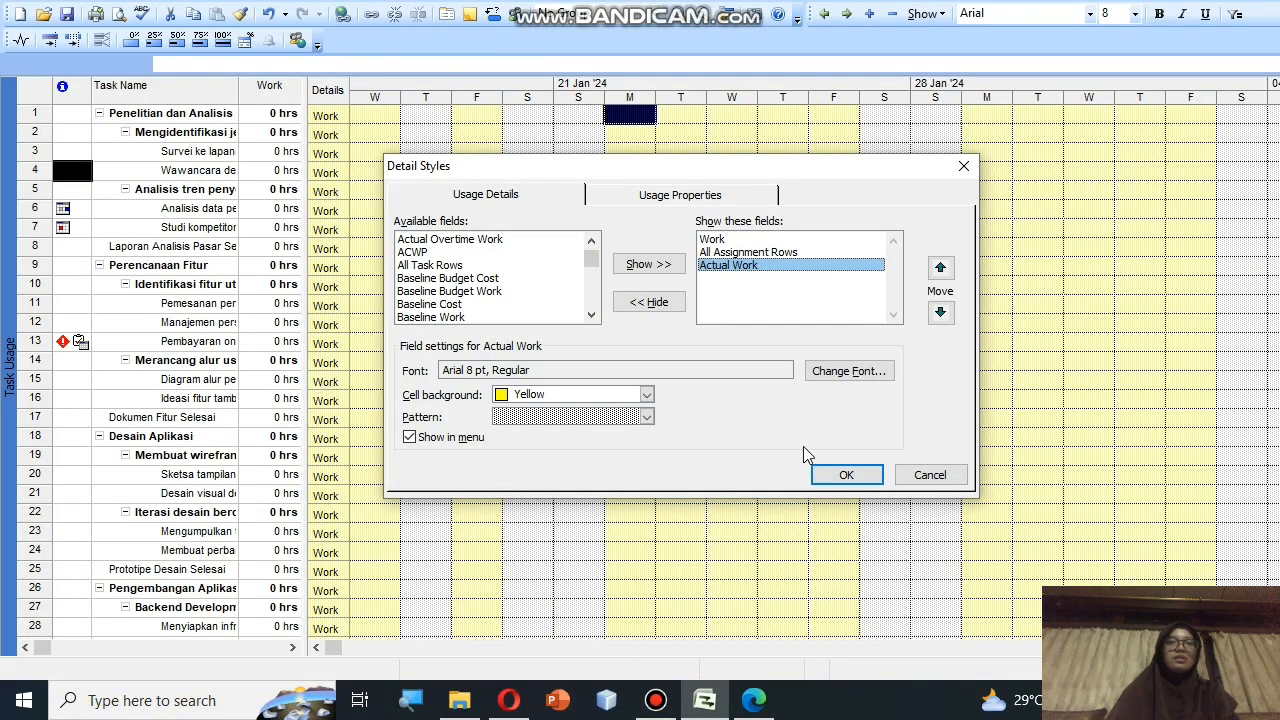
{"action": "left_click", "coordinate": [846, 475]}
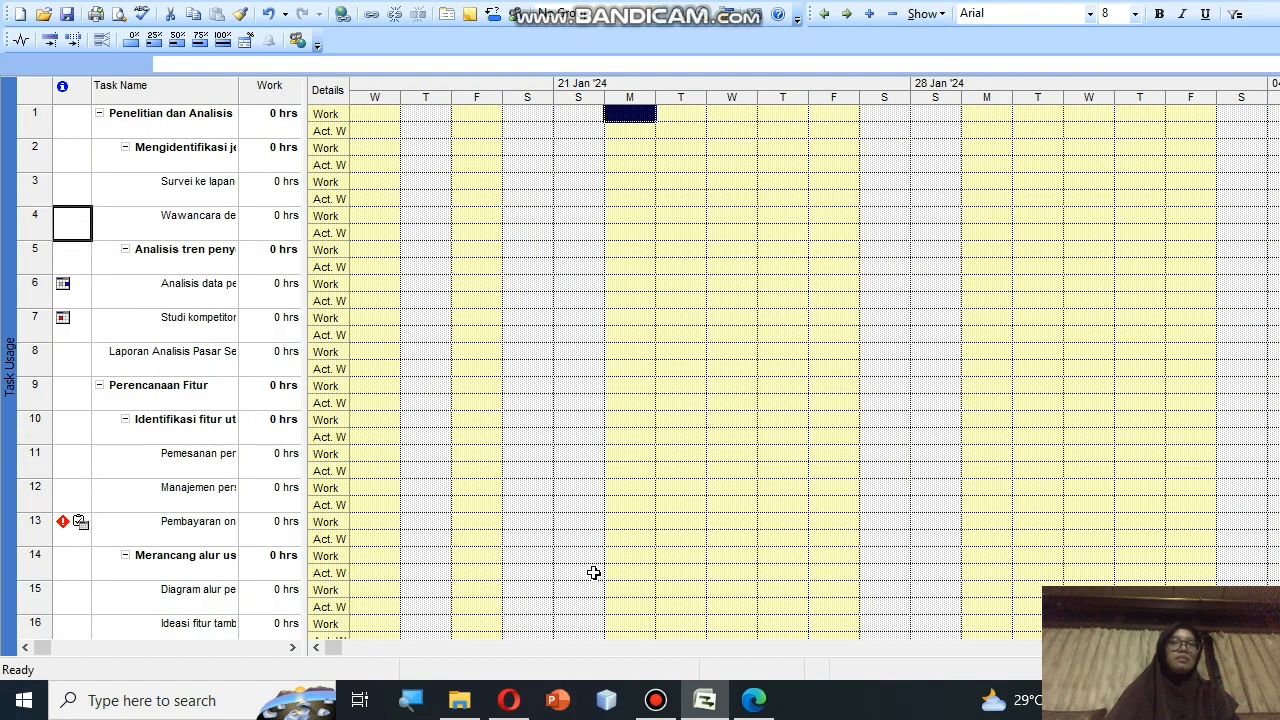
Switch to Edge, read the PDF's step 3 on entering actual work in the Act. W rows, and compare it with the project's Task Usage view.
{"action": "left_click", "coordinate": [752, 702]}
{"action": "scroll", "coordinate": [729, 506], "scroll_direction": "down", "scroll_amount": 10}
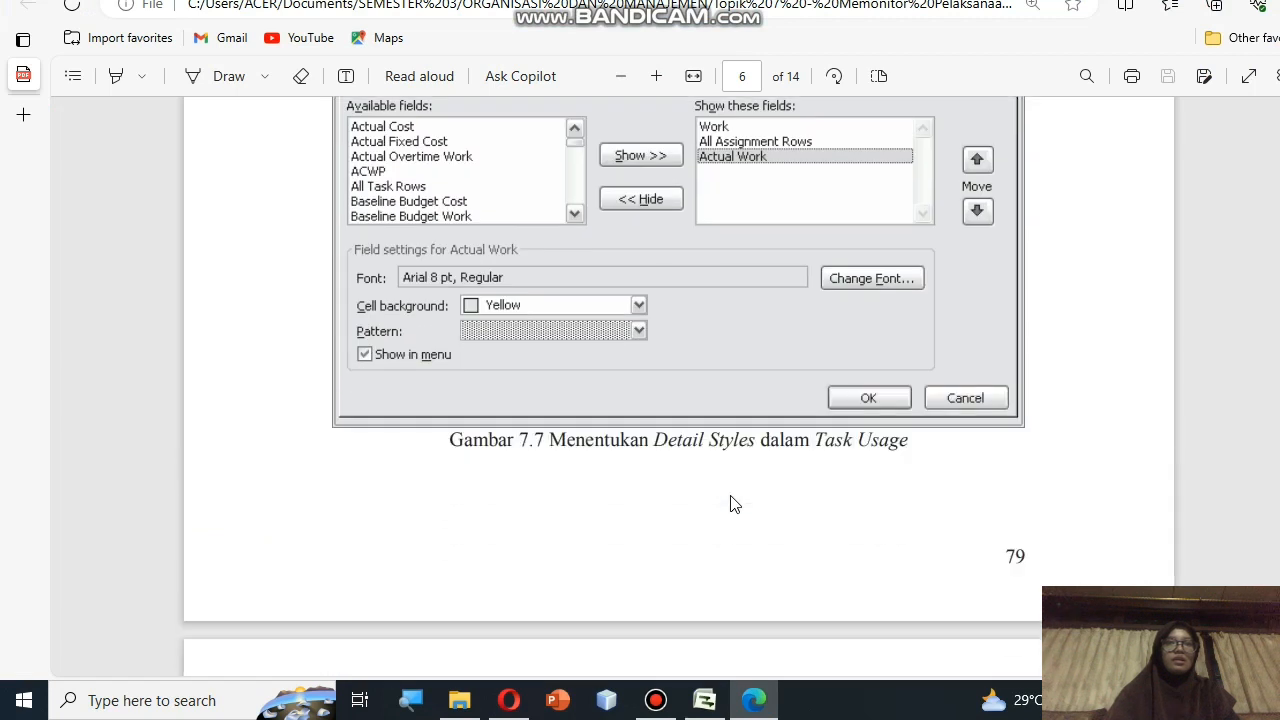
{"action": "scroll", "coordinate": [730, 505], "scroll_direction": "down", "scroll_amount": 3}
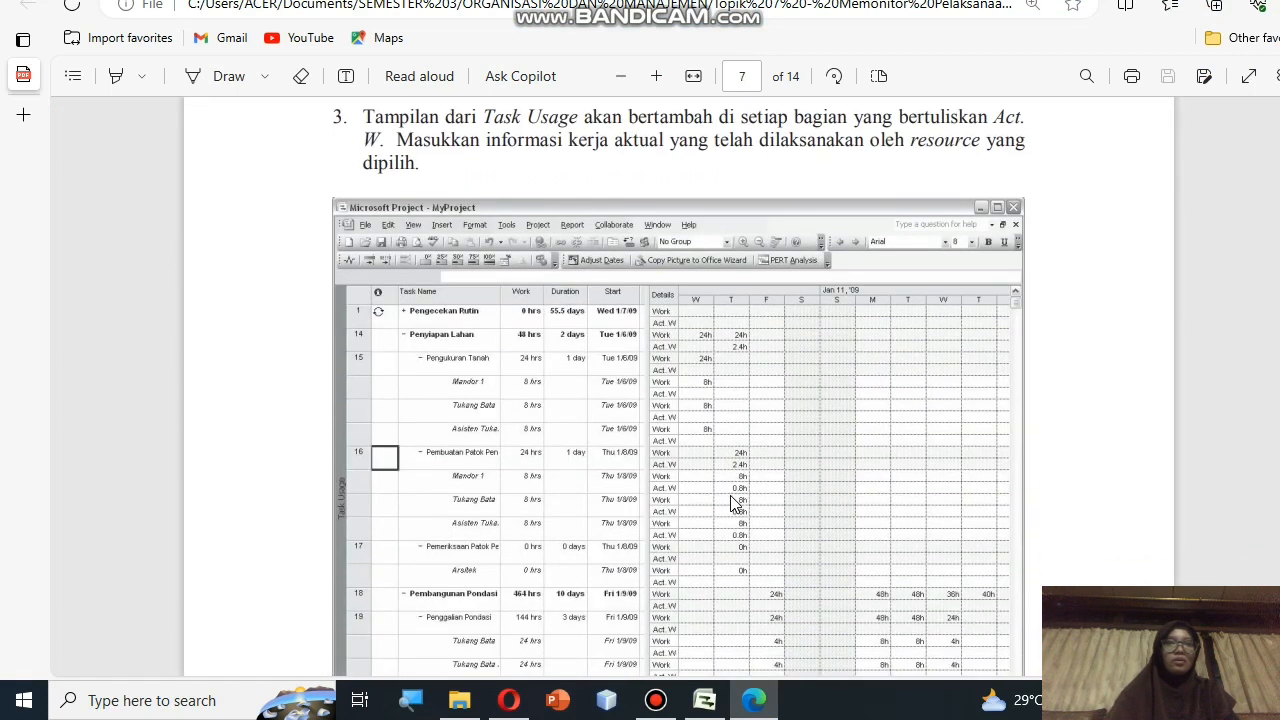
{"action": "scroll", "coordinate": [735, 503], "scroll_direction": "up", "scroll_amount": 4}
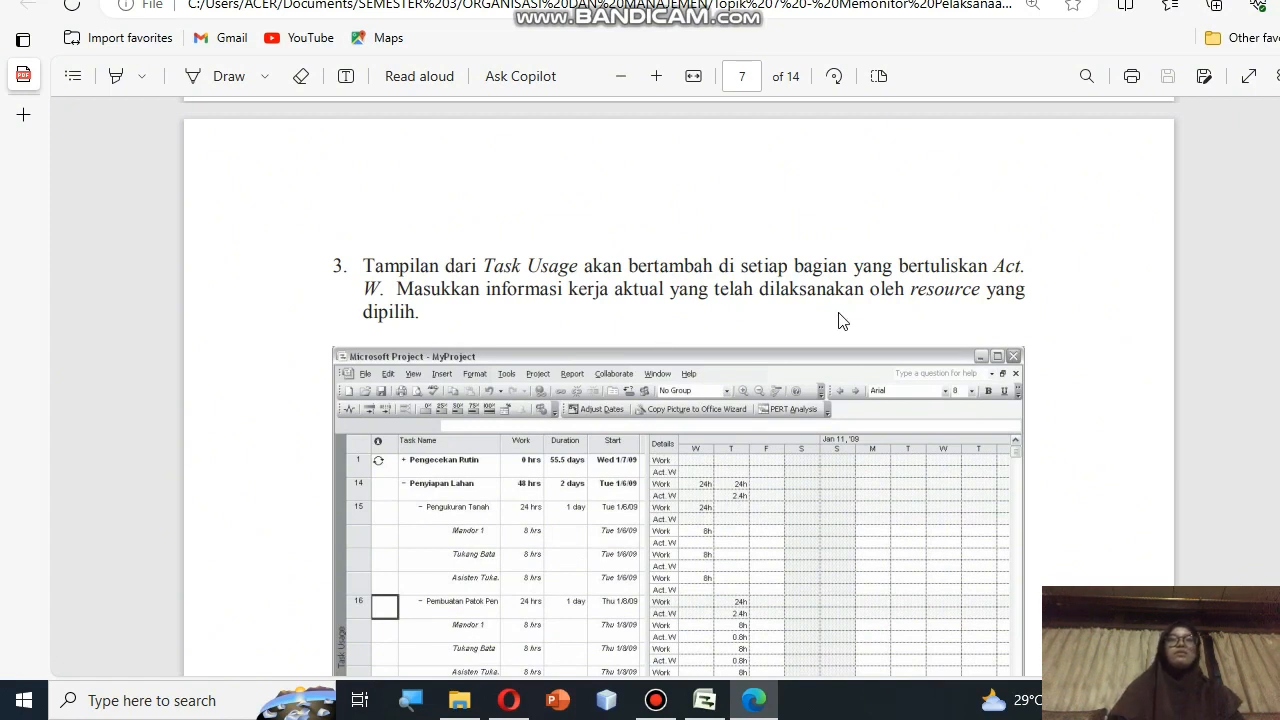
{"action": "scroll", "coordinate": [839, 314], "scroll_direction": "down", "scroll_amount": 3}
{"action": "scroll", "coordinate": [839, 314], "scroll_direction": "down", "scroll_amount": 6}
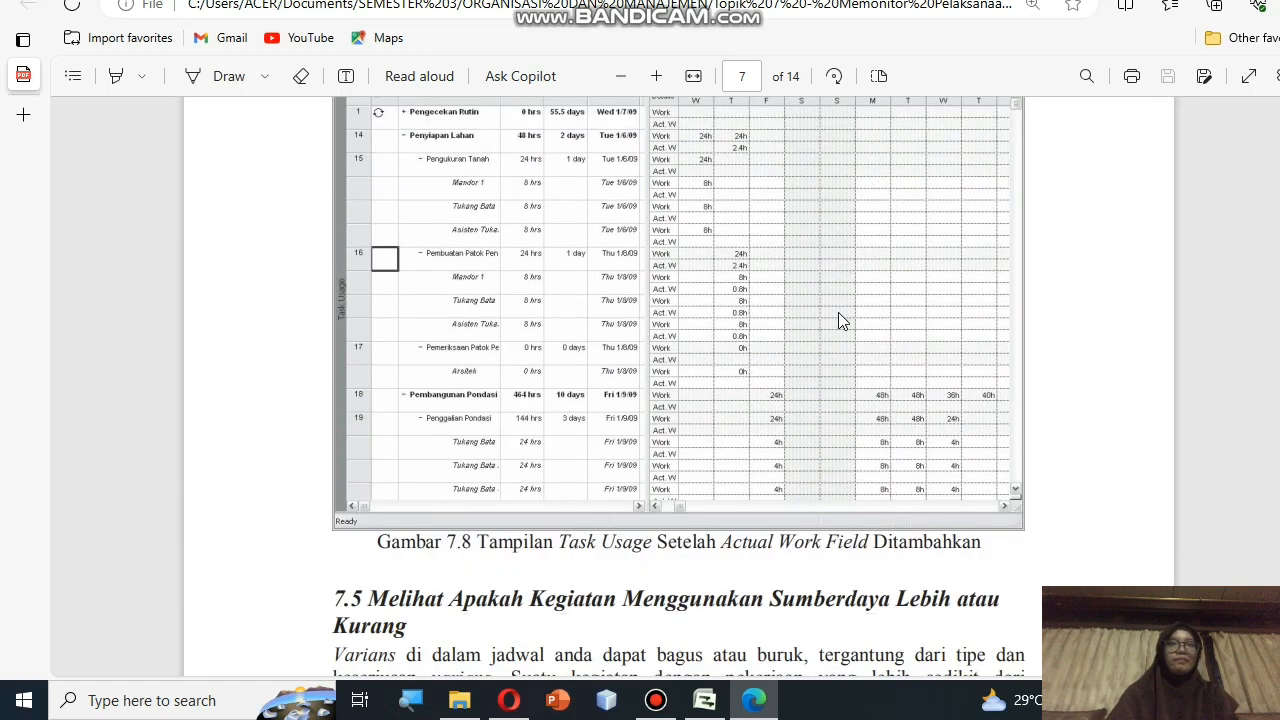
{"action": "scroll", "coordinate": [839, 318], "scroll_direction": "down", "scroll_amount": 2}
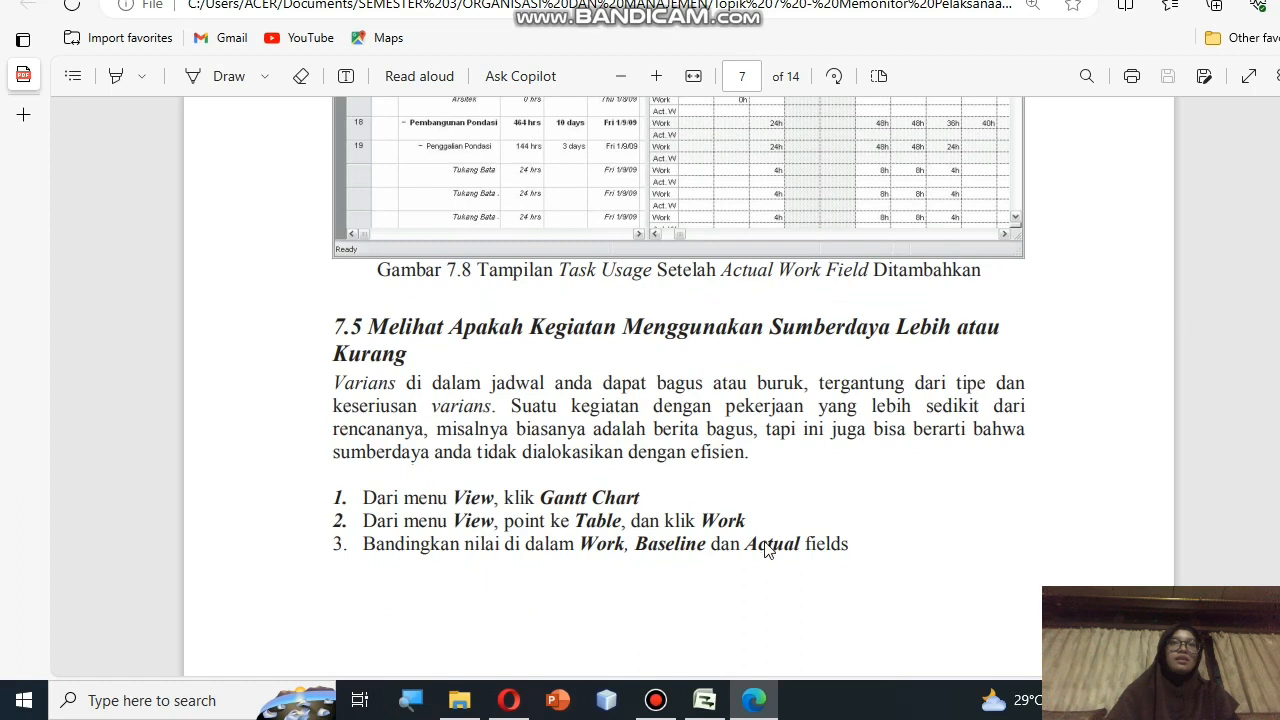
{"action": "left_click", "coordinate": [706, 702]}
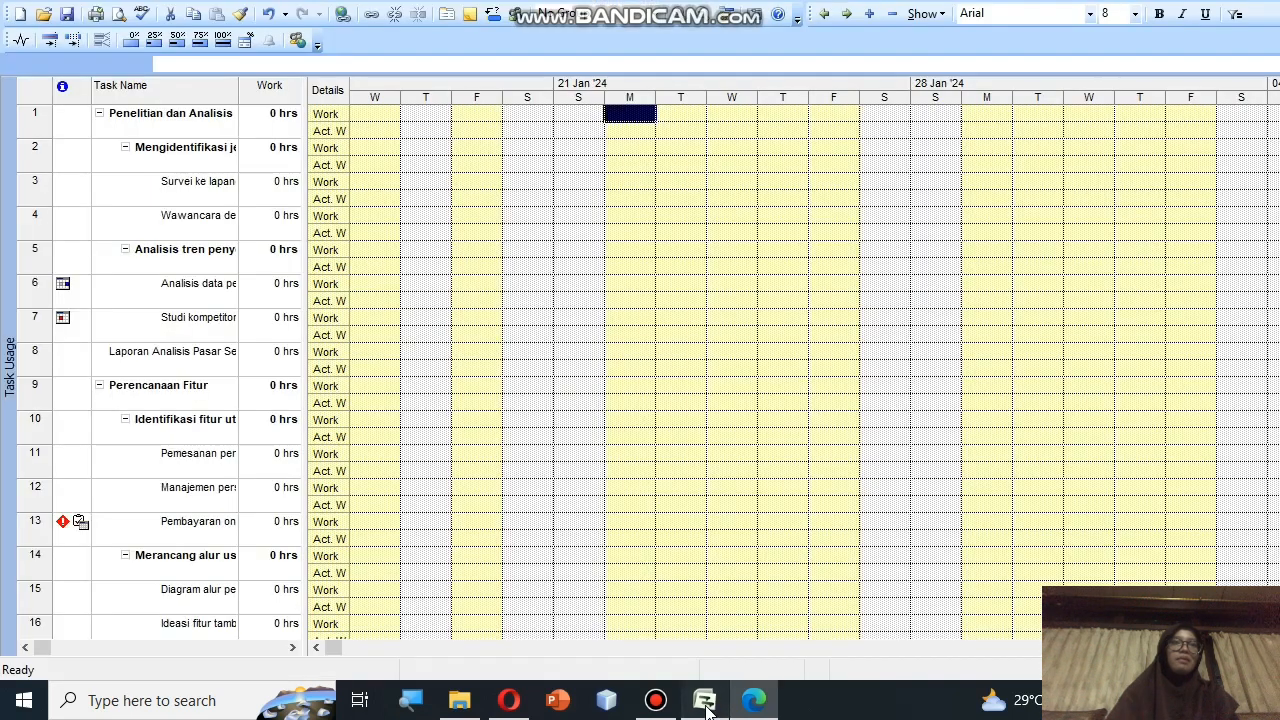
{"action": "scroll", "coordinate": [620, 349], "scroll_direction": "down", "scroll_amount": 2}
{"action": "scroll", "coordinate": [619, 347], "scroll_direction": "up", "scroll_amount": 2}
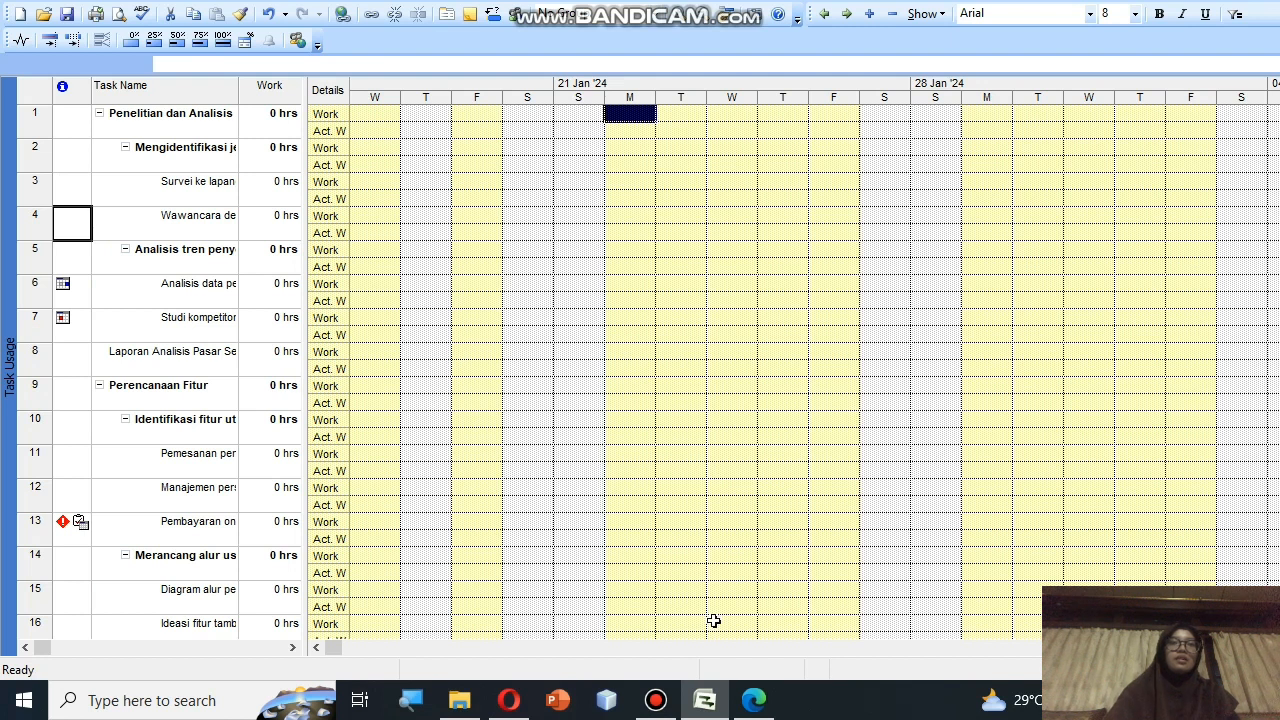
Switch to Edge and read section 7.5 on comparing the Work, Baseline and Actual fields in the Work table.
{"action": "left_click", "coordinate": [754, 700]}
{"action": "scroll", "coordinate": [736, 434], "scroll_direction": "down", "scroll_amount": 3}
{"action": "scroll", "coordinate": [736, 434], "scroll_direction": "up", "scroll_amount": 1}
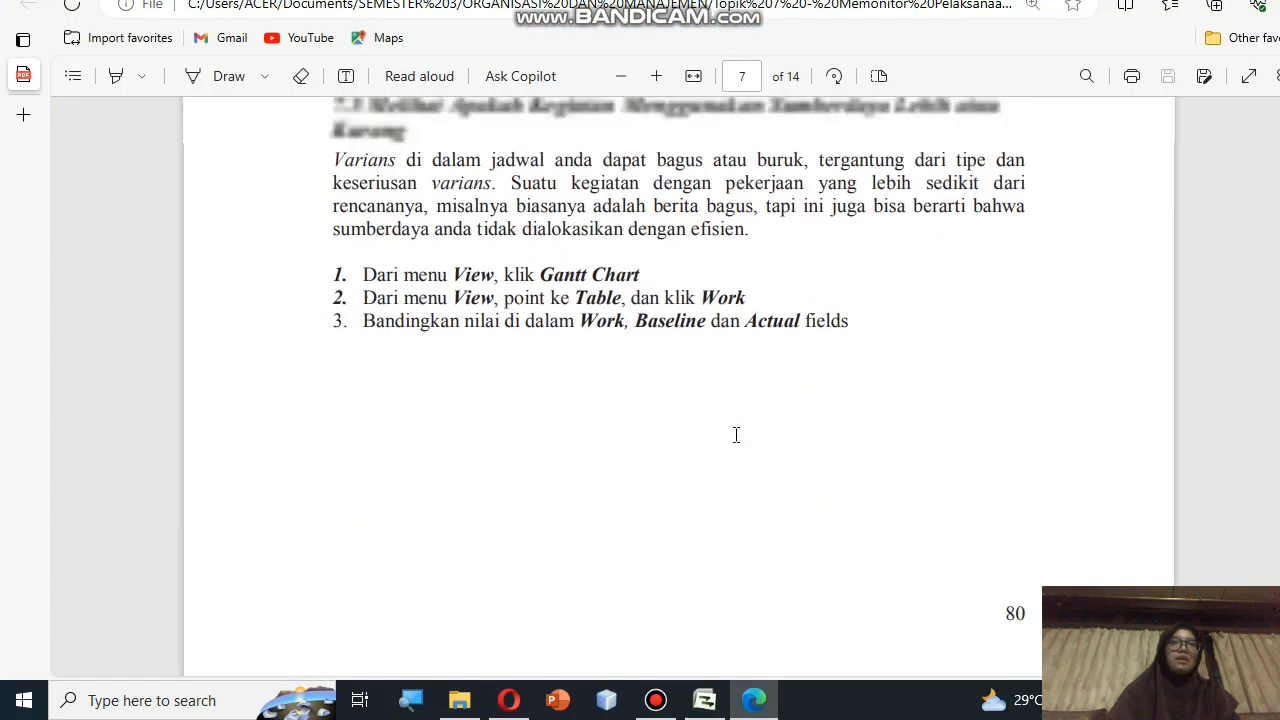
{"action": "scroll", "coordinate": [736, 434], "scroll_direction": "up", "scroll_amount": 3}
{"action": "scroll", "coordinate": [600, 409], "scroll_direction": "down", "scroll_amount": 4}
{"action": "scroll", "coordinate": [600, 409], "scroll_direction": "up", "scroll_amount": 2}
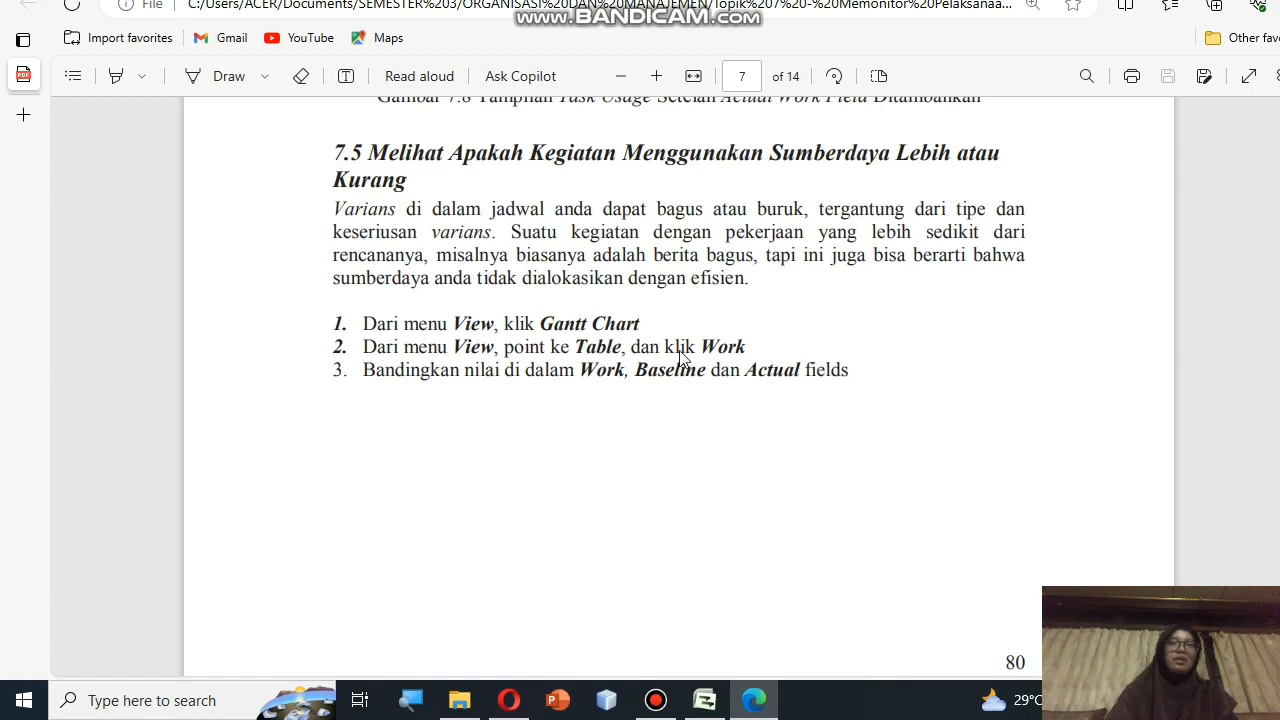
Return to Microsoft Project and display the Gantt Chart view with the Work table.
{"action": "left_click", "coordinate": [705, 700]}
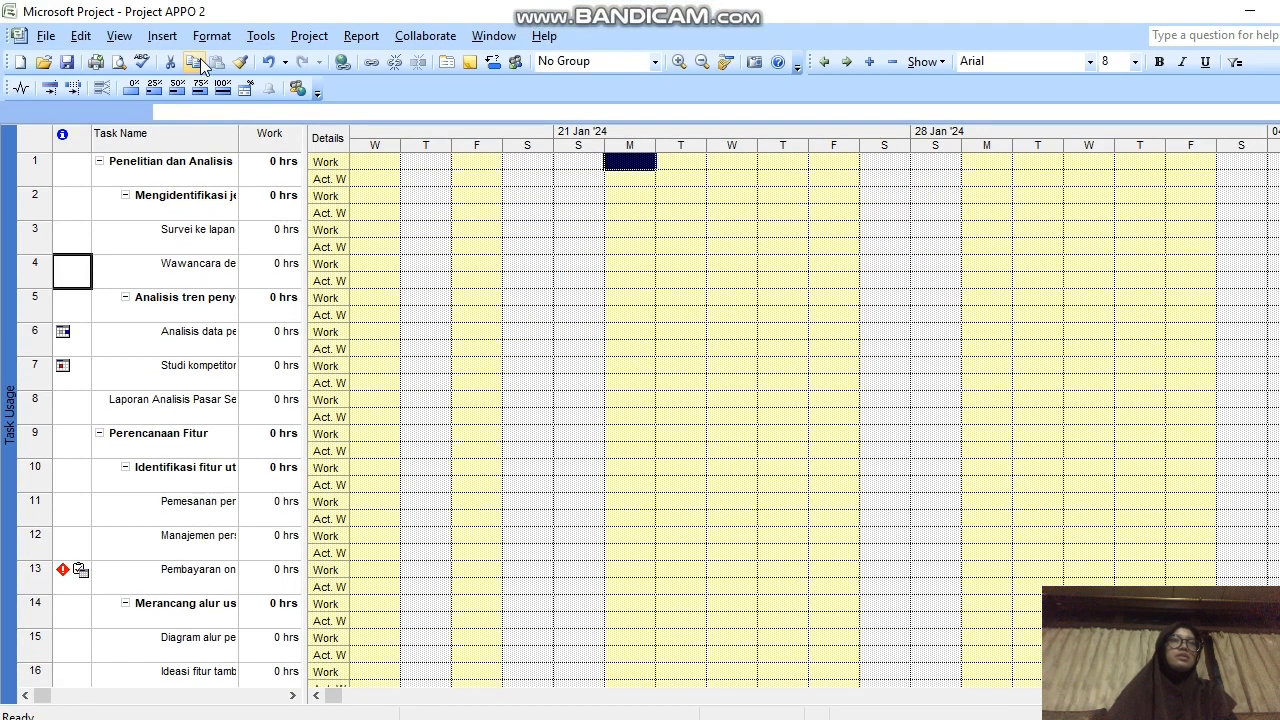
{"action": "left_click", "coordinate": [119, 36]}
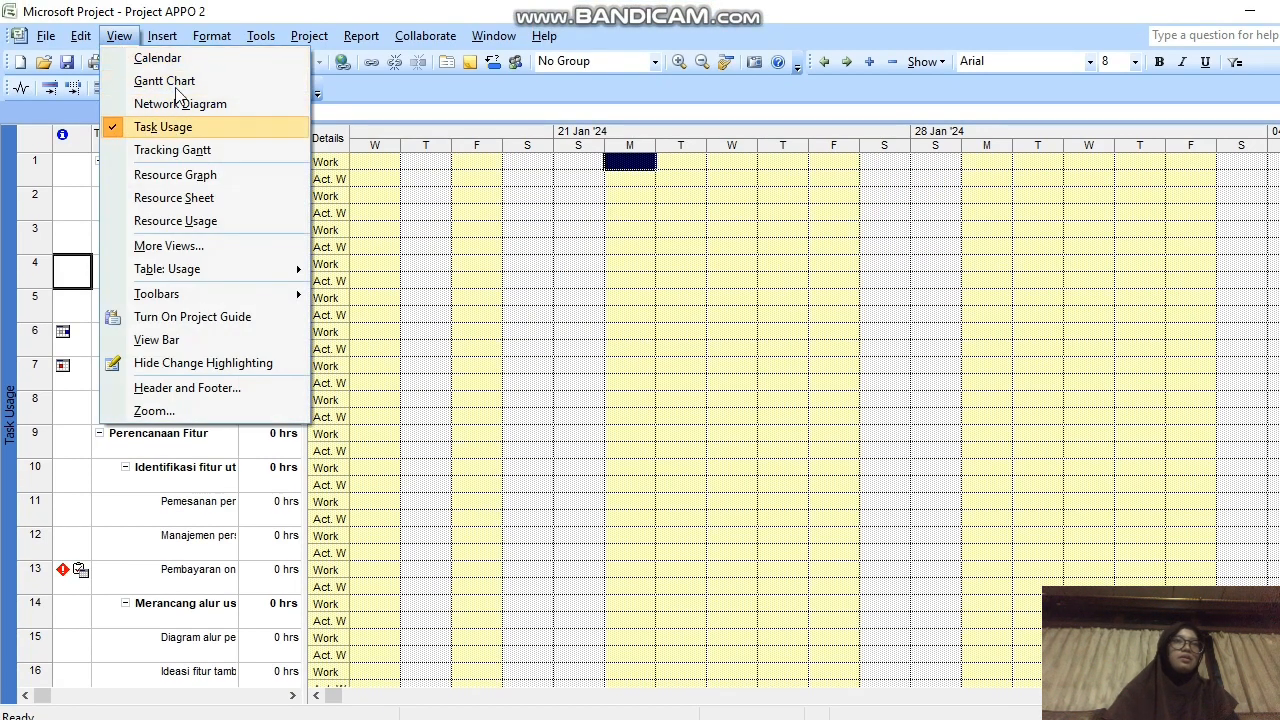
{"action": "left_click", "coordinate": [178, 81]}
{"action": "left_click", "coordinate": [119, 36]}
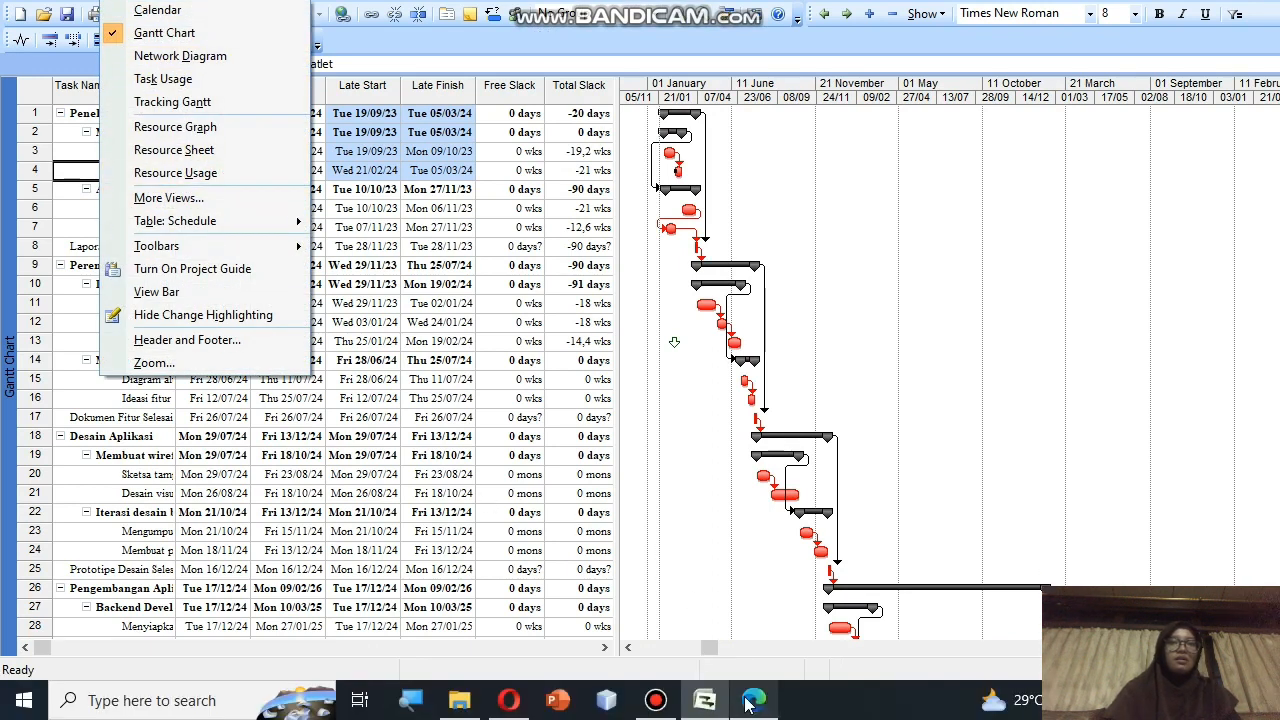
{"action": "mouse_move", "coordinate": [754, 700]}
{"action": "left_click", "coordinate": [737, 579]}
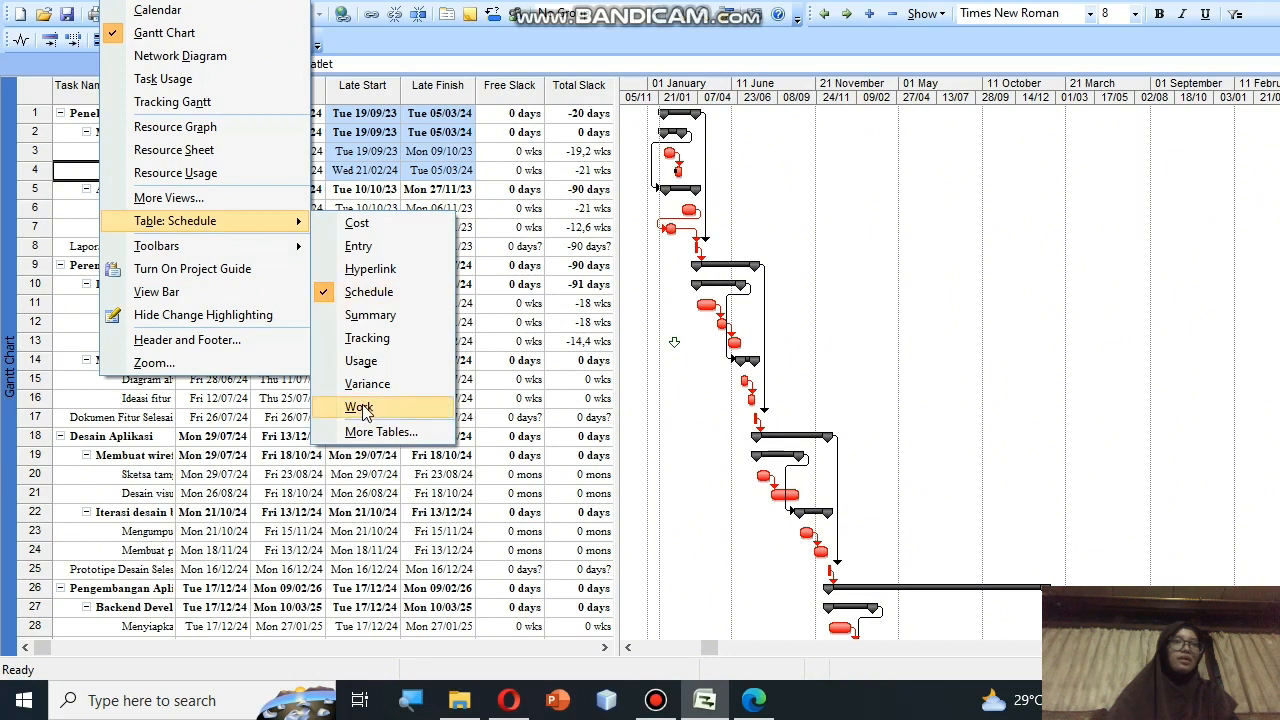
{"action": "left_click", "coordinate": [360, 407]}
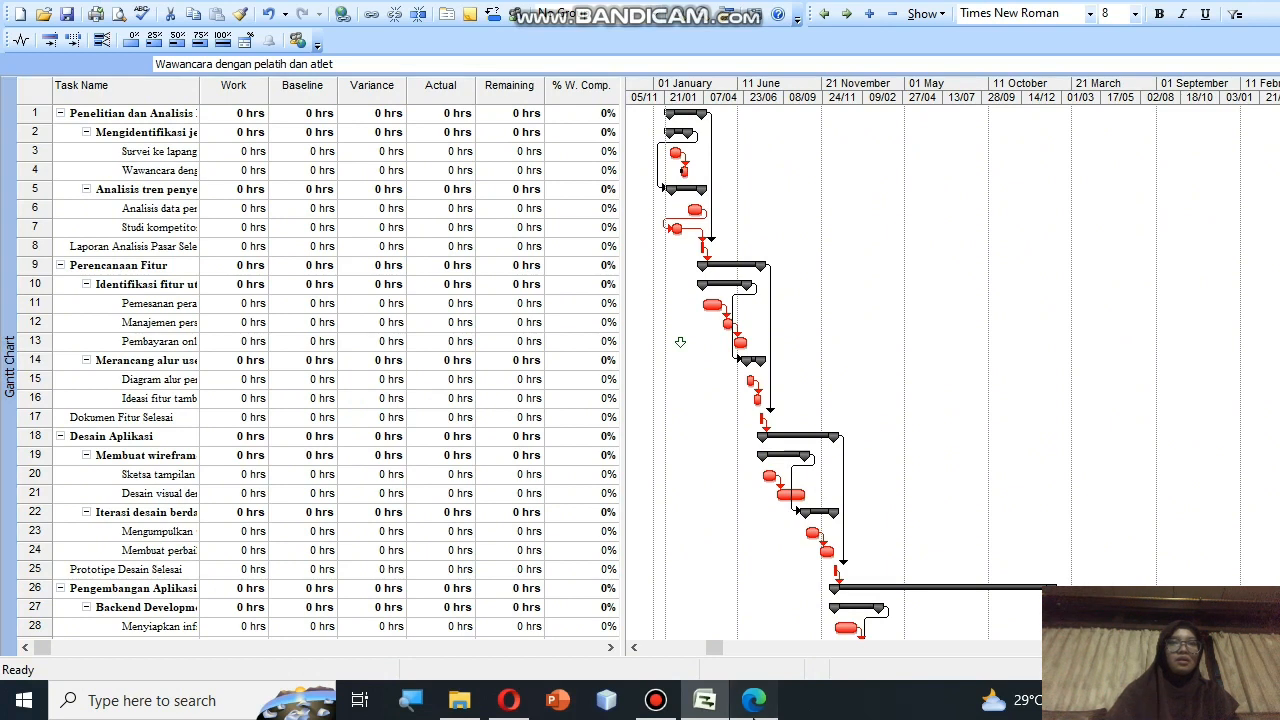
Switch to Edge and read the PDF's section 7.6 on entering actual costs manually by changing the Calculation options.
{"action": "left_click", "coordinate": [754, 700]}
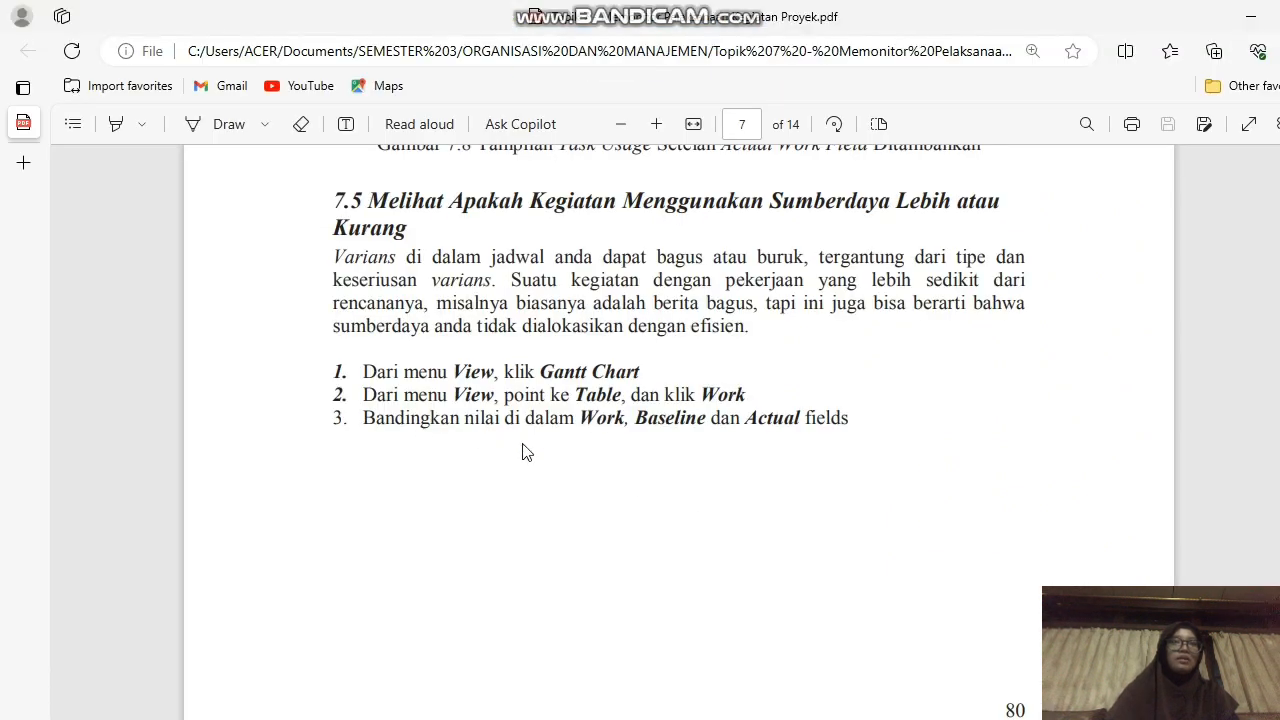
{"action": "scroll", "coordinate": [694, 376], "scroll_direction": "down", "scroll_amount": 10}
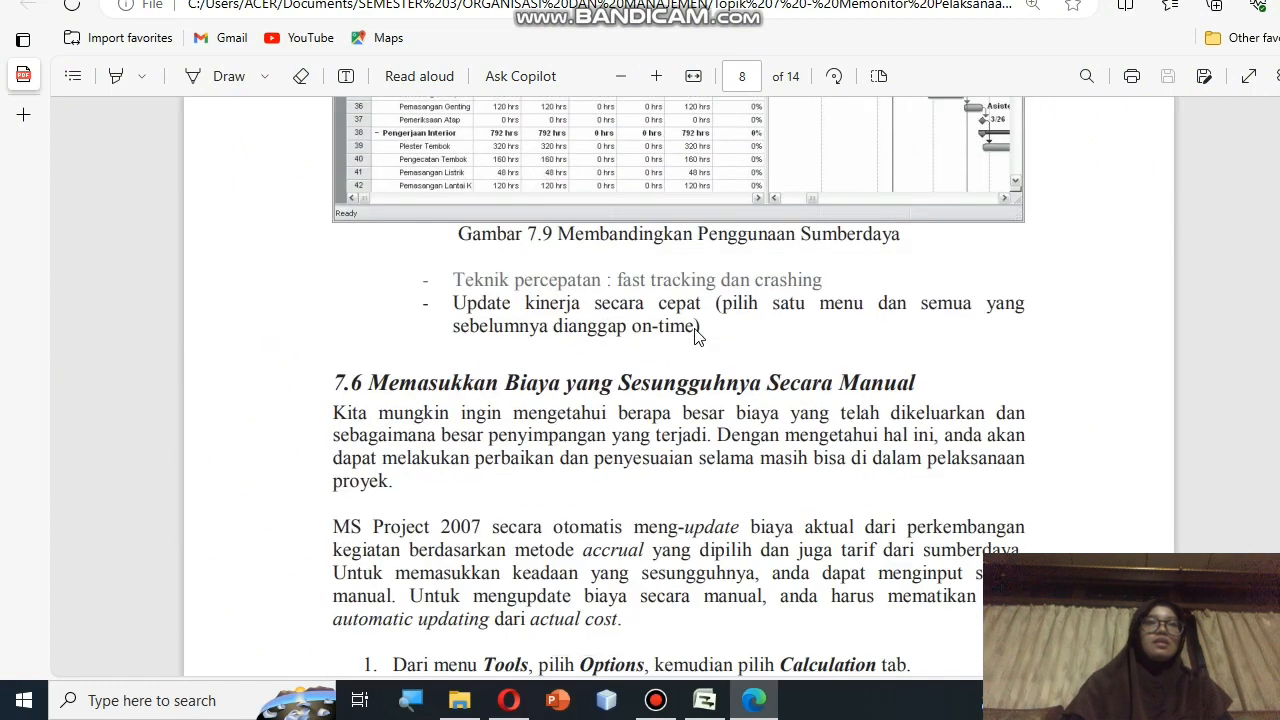
{"action": "scroll", "coordinate": [697, 337], "scroll_direction": "down", "scroll_amount": 4}
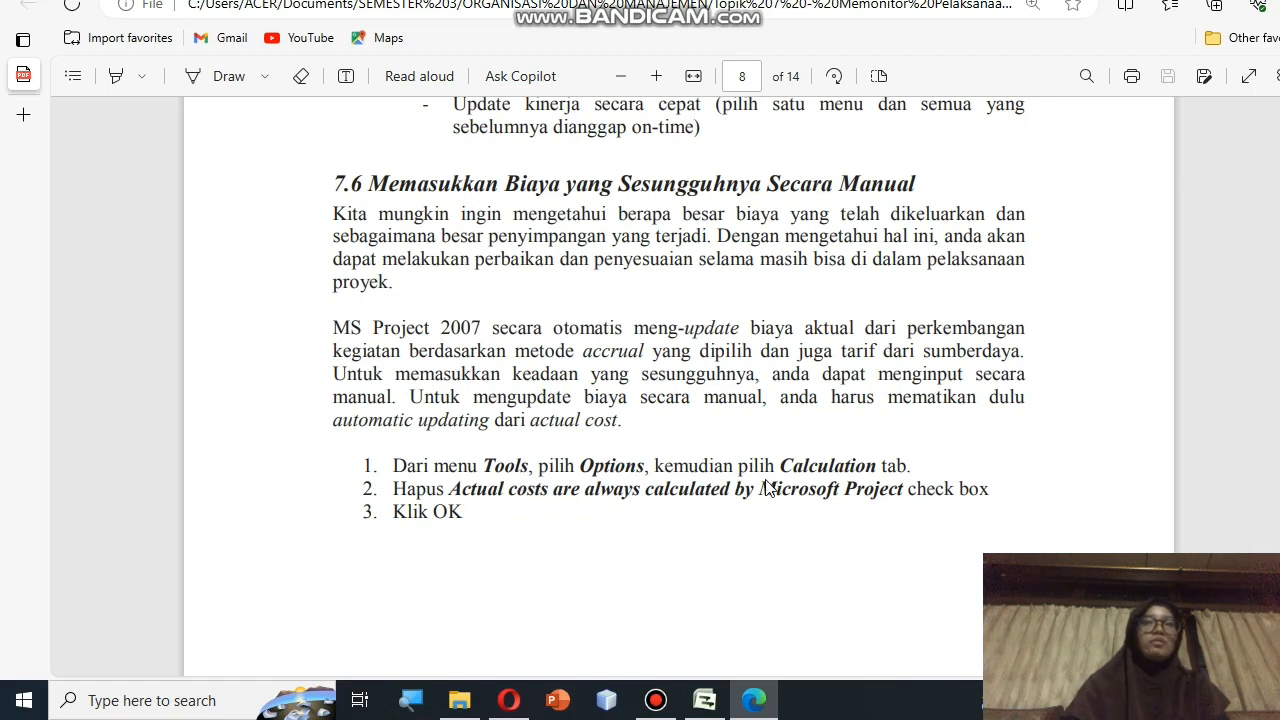
Switch to Microsoft Project, select the Gantt Chart view and open the project's Calculation options.
{"action": "left_click", "coordinate": [705, 700]}
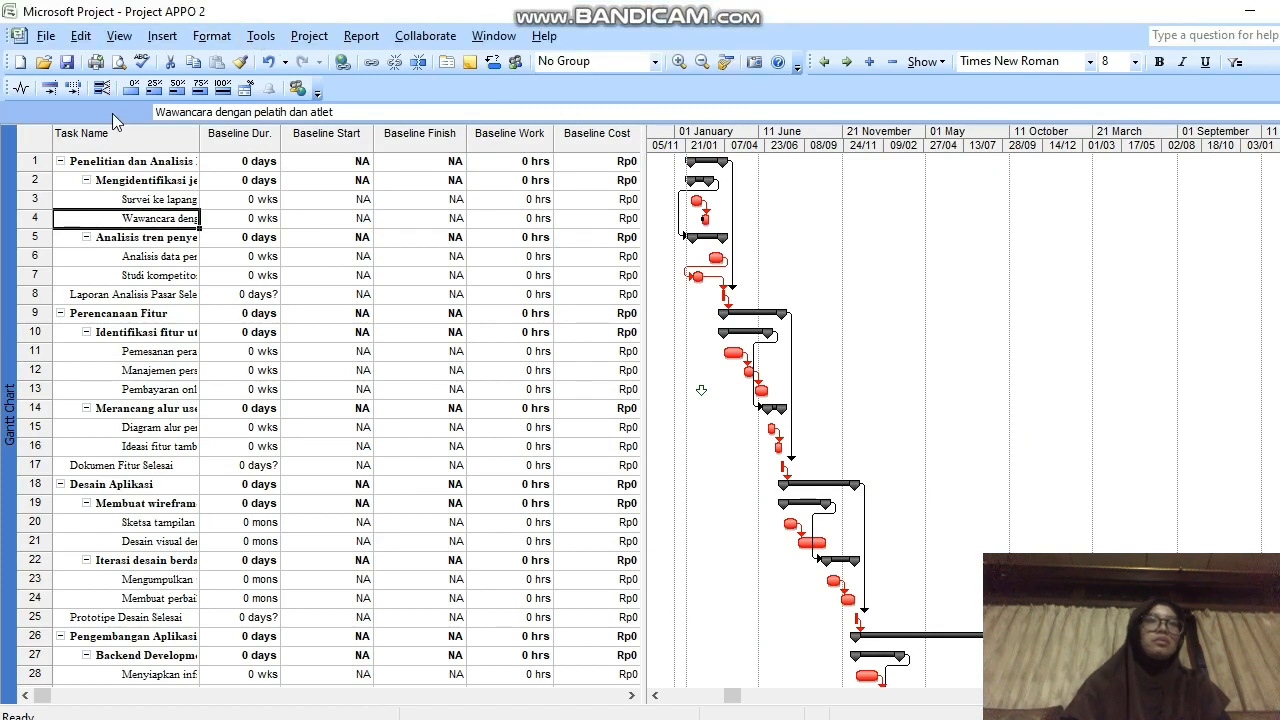
{"action": "left_click", "coordinate": [119, 36]}
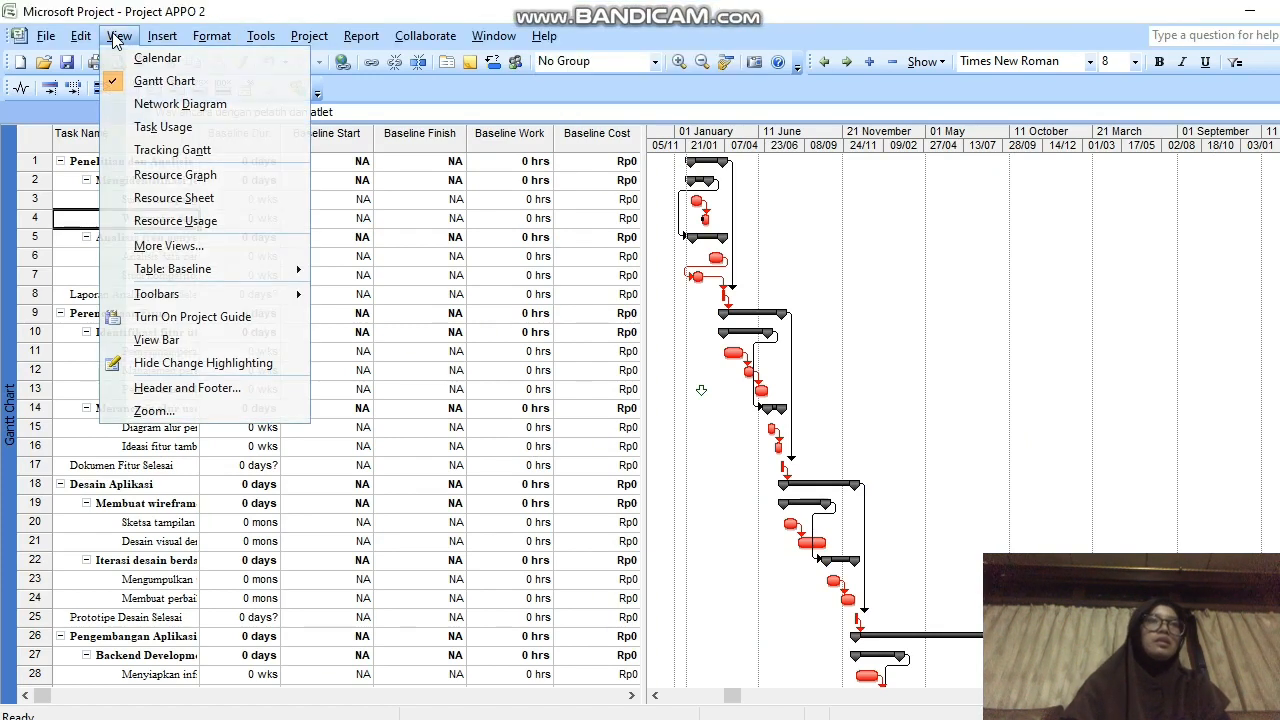
{"action": "left_click", "coordinate": [163, 81]}
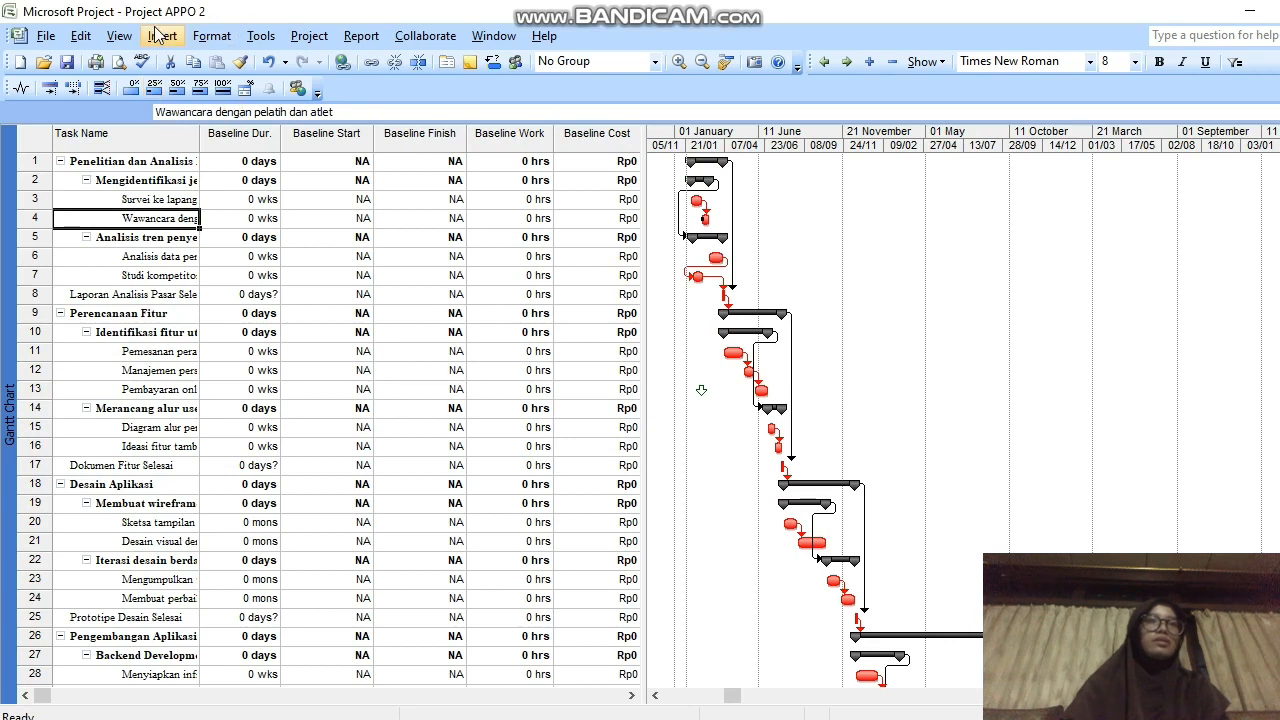
{"action": "left_click", "coordinate": [272, 40]}
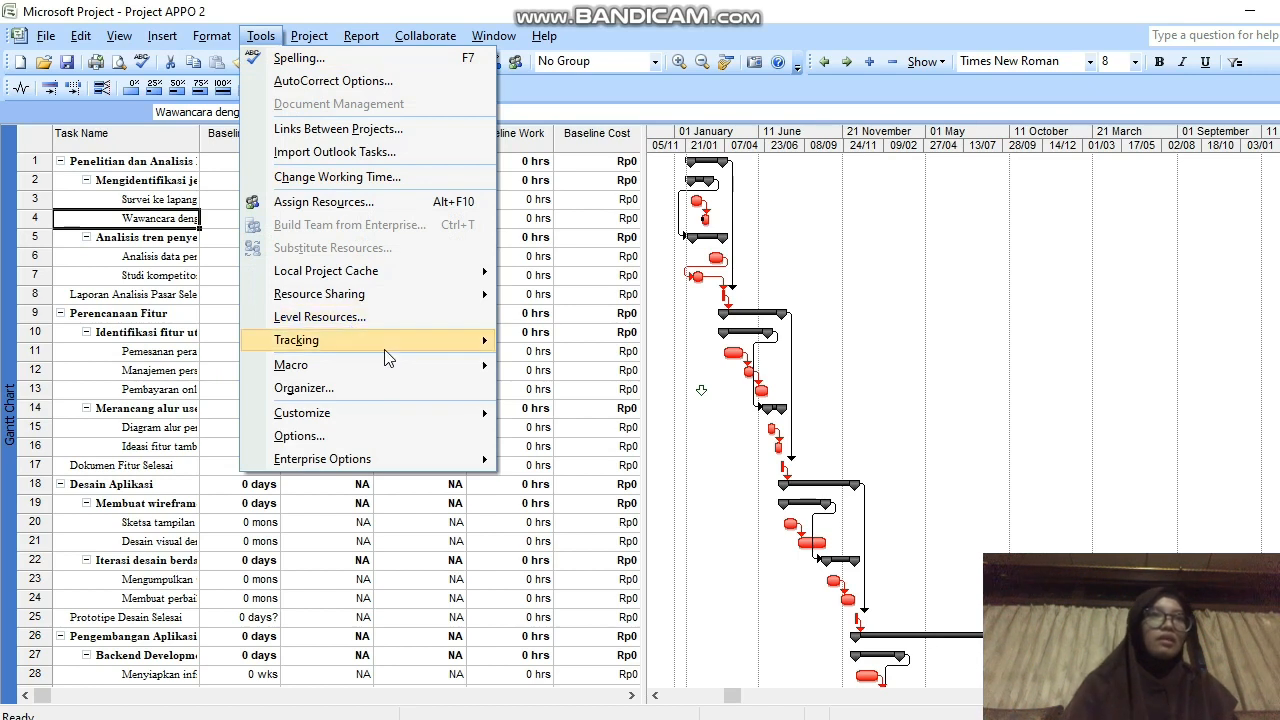
{"action": "mouse_move", "coordinate": [417, 457]}
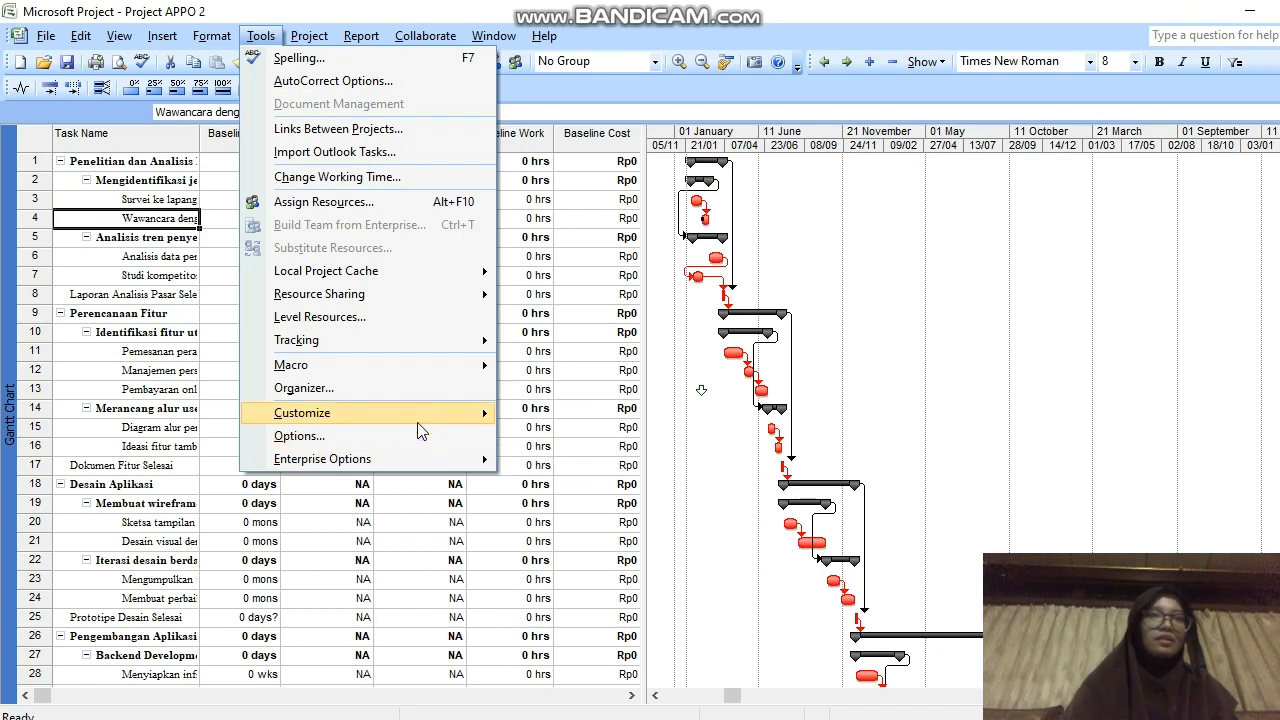
{"action": "left_click", "coordinate": [416, 429]}
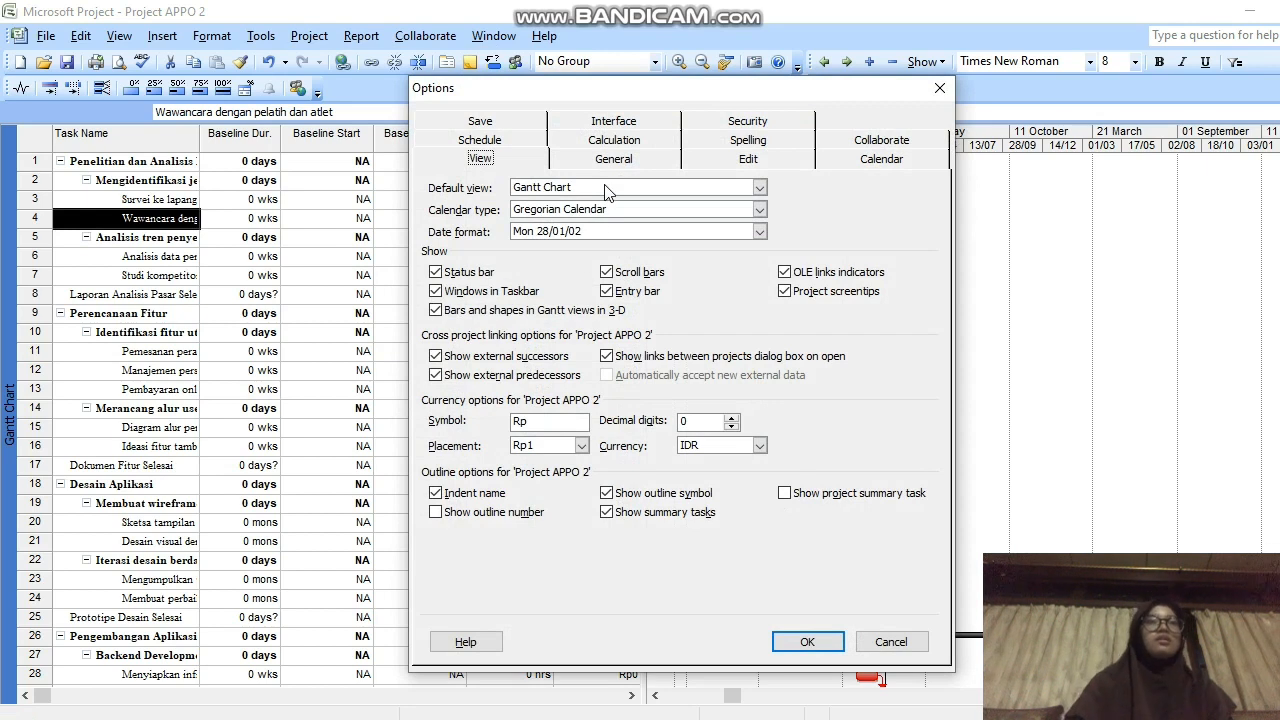
{"action": "left_click", "coordinate": [614, 140]}
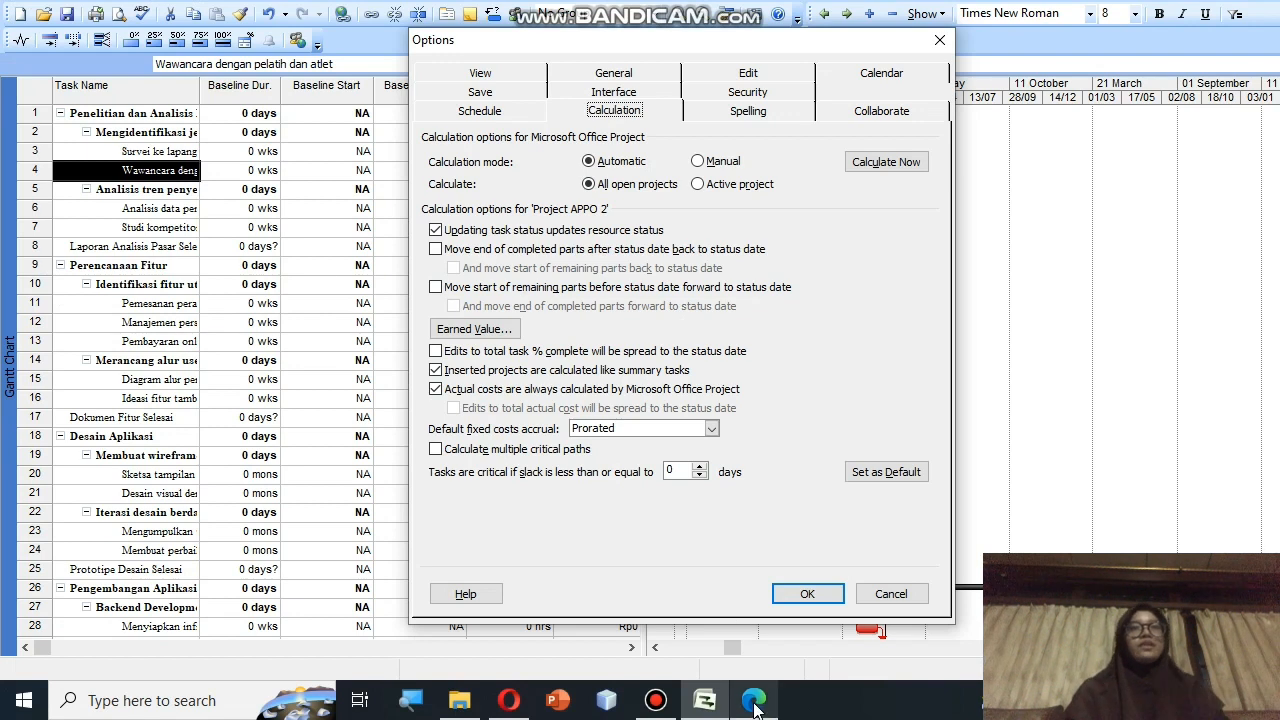
Check section 7.6's steps in Edge, and in Microsoft Project turn off "Actual costs are always calculated by Microsoft Office Project".
{"action": "left_click", "coordinate": [755, 703]}
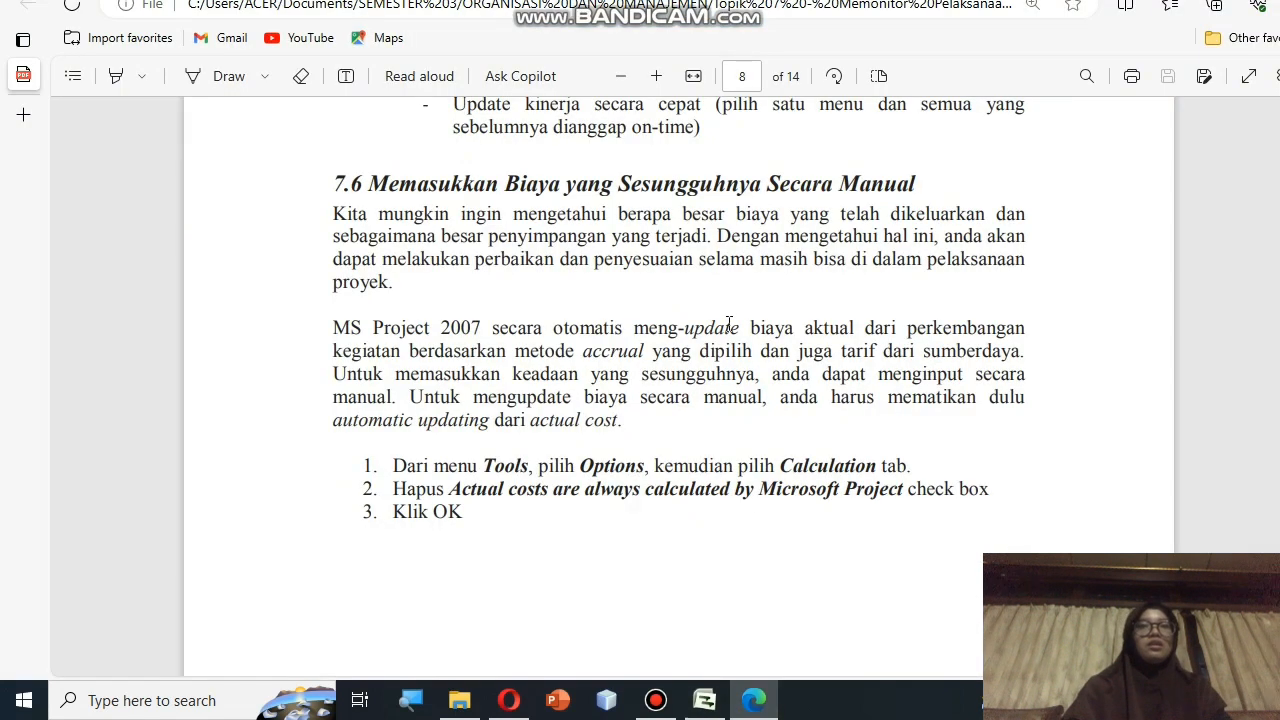
{"action": "scroll", "coordinate": [729, 322], "scroll_direction": "down", "scroll_amount": 3}
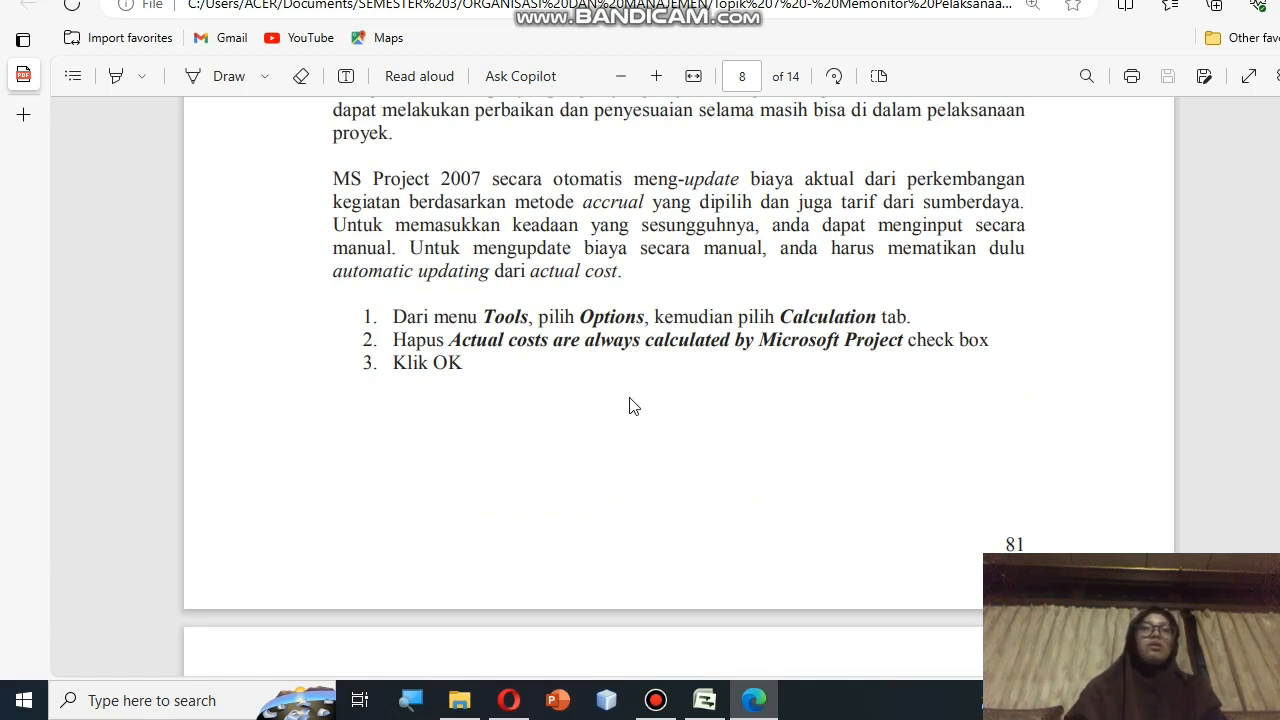
{"action": "left_click", "coordinate": [704, 700]}
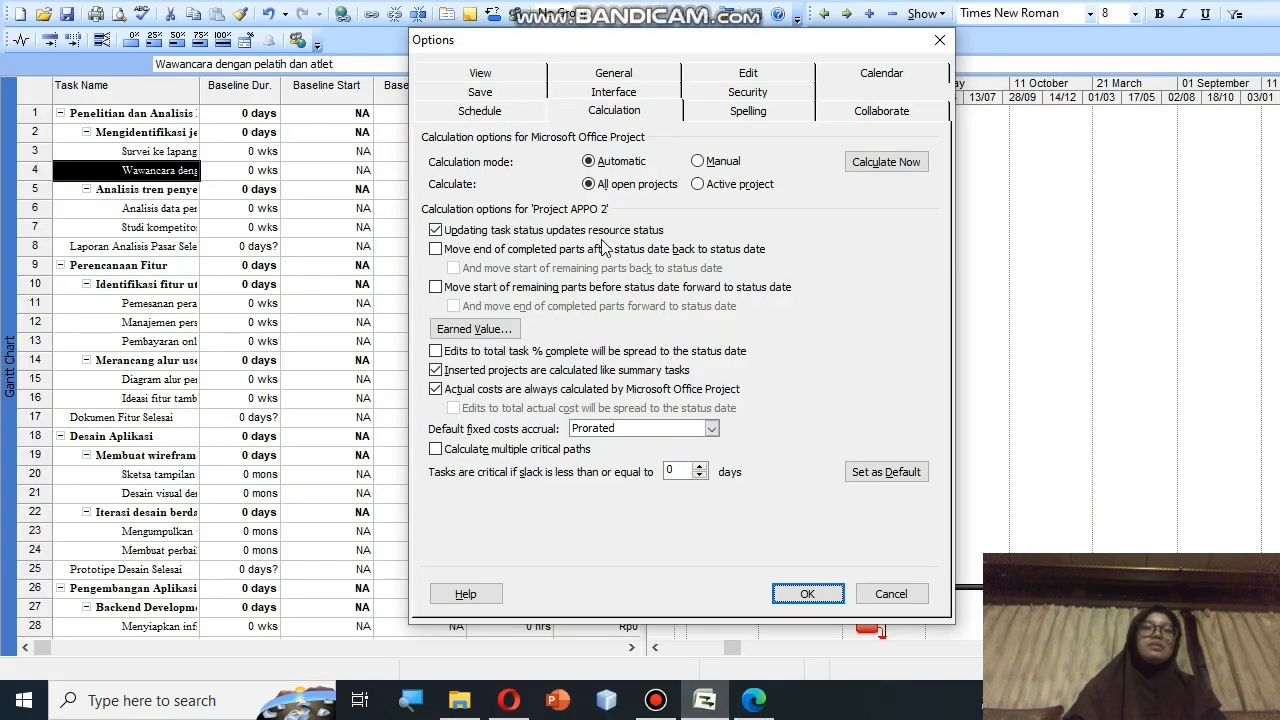
{"action": "left_click", "coordinate": [436, 389]}
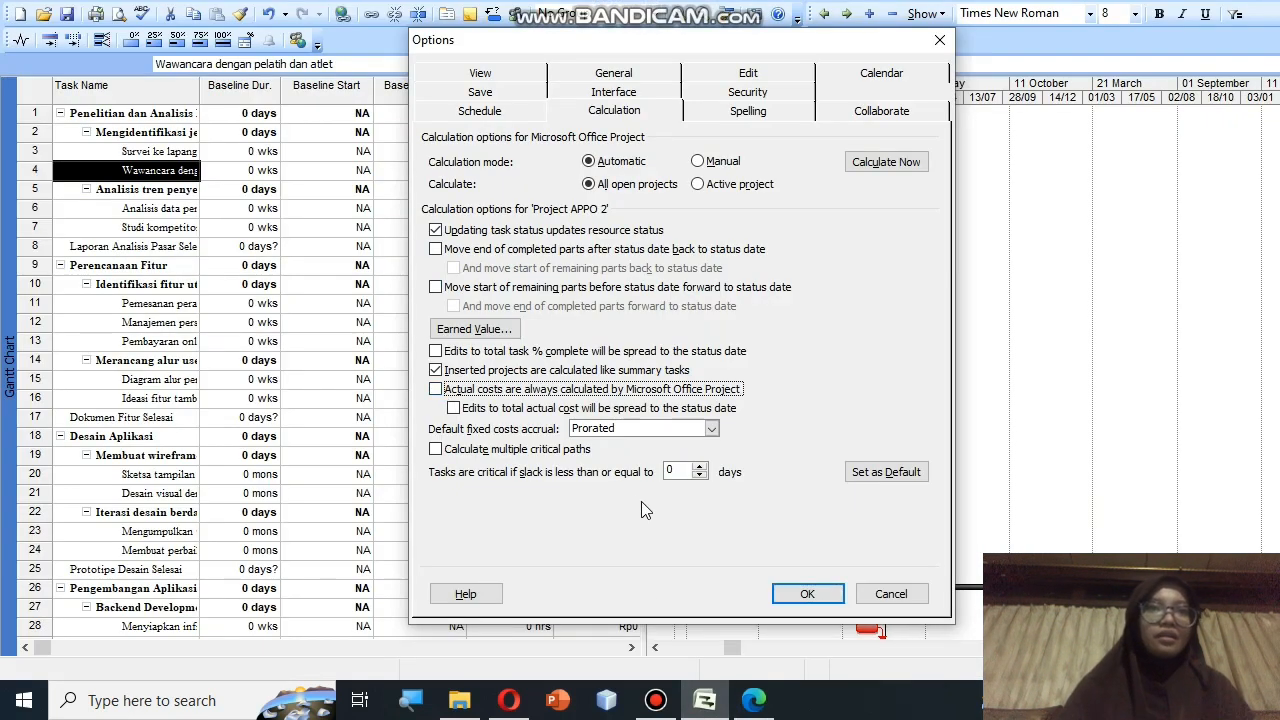
{"action": "left_click", "coordinate": [801, 592]}
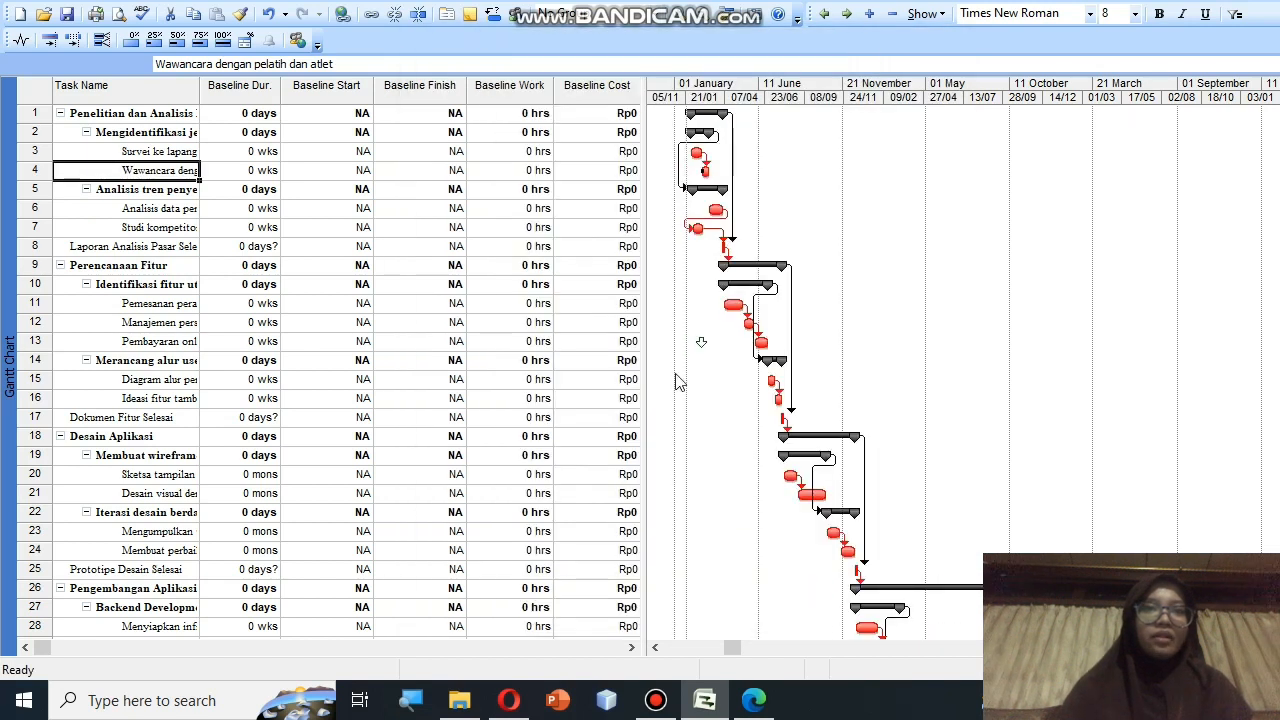
Read steps 4 to 7 of section 7.6 in Edge and display the Task Usage view in Microsoft Project.
{"action": "left_click", "coordinate": [754, 700]}
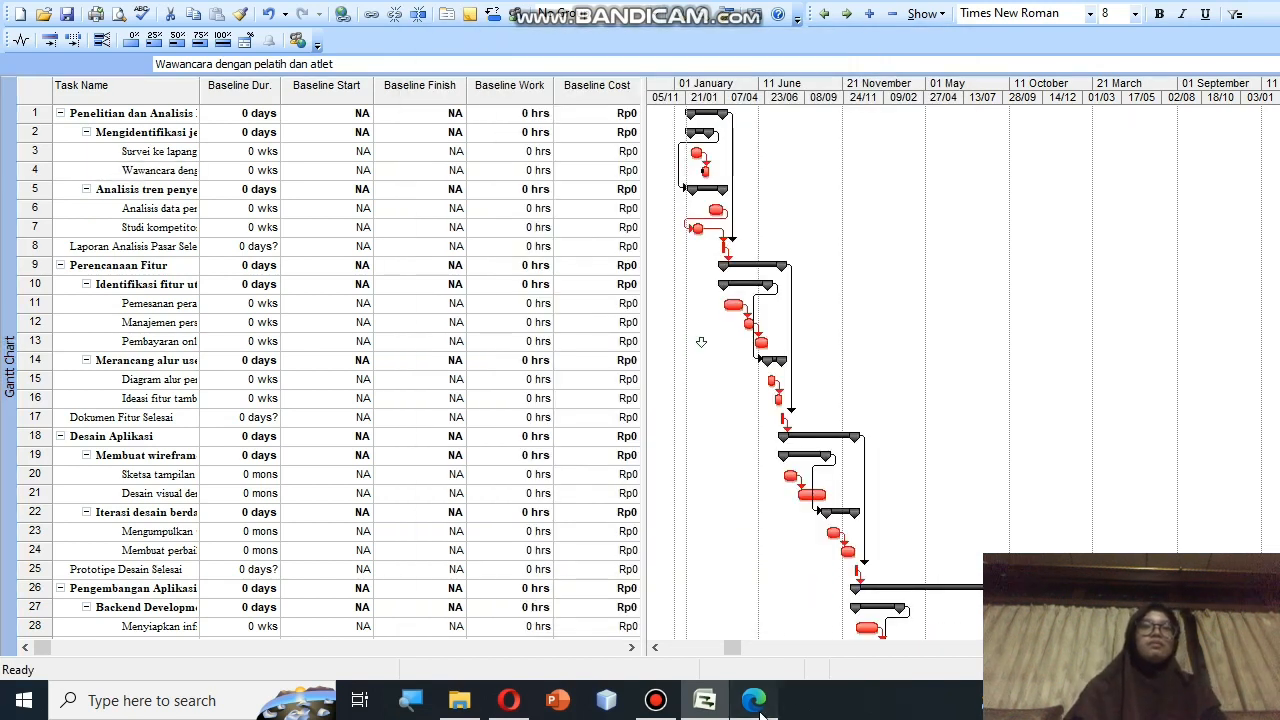
{"action": "scroll", "coordinate": [755, 410], "scroll_direction": "down", "scroll_amount": 10}
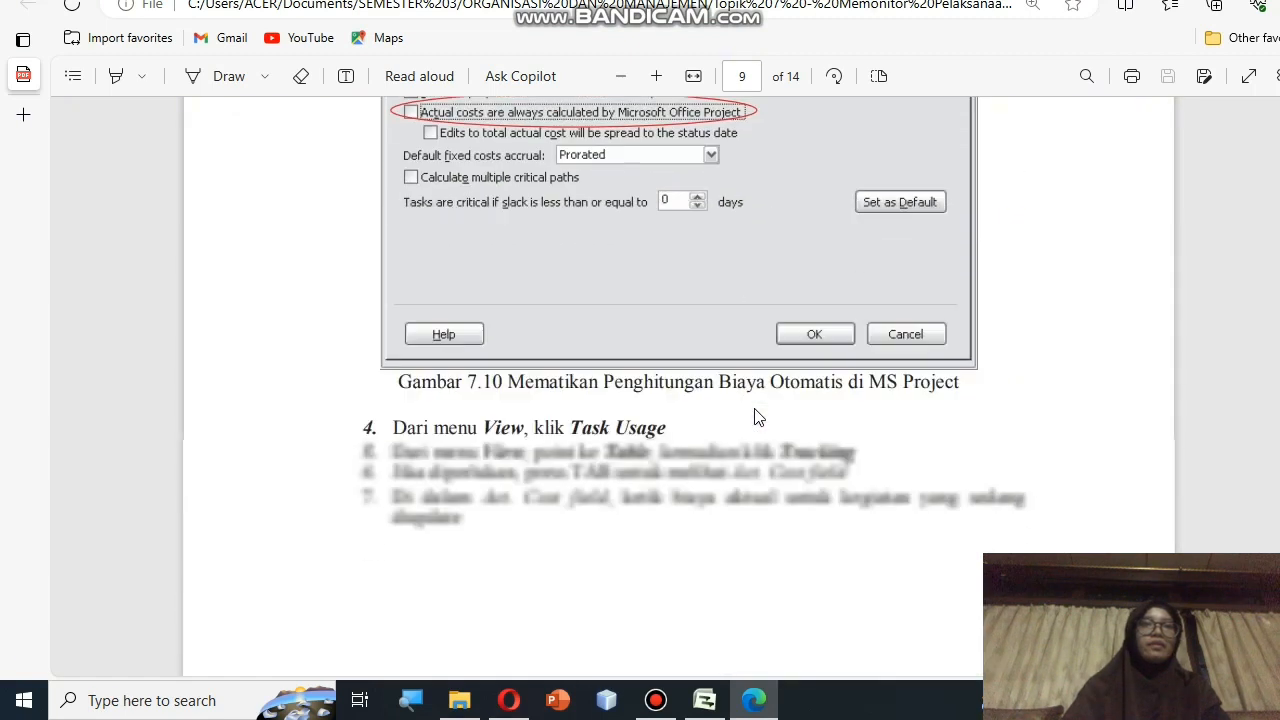
{"action": "scroll", "coordinate": [754, 408], "scroll_direction": "down", "scroll_amount": 3}
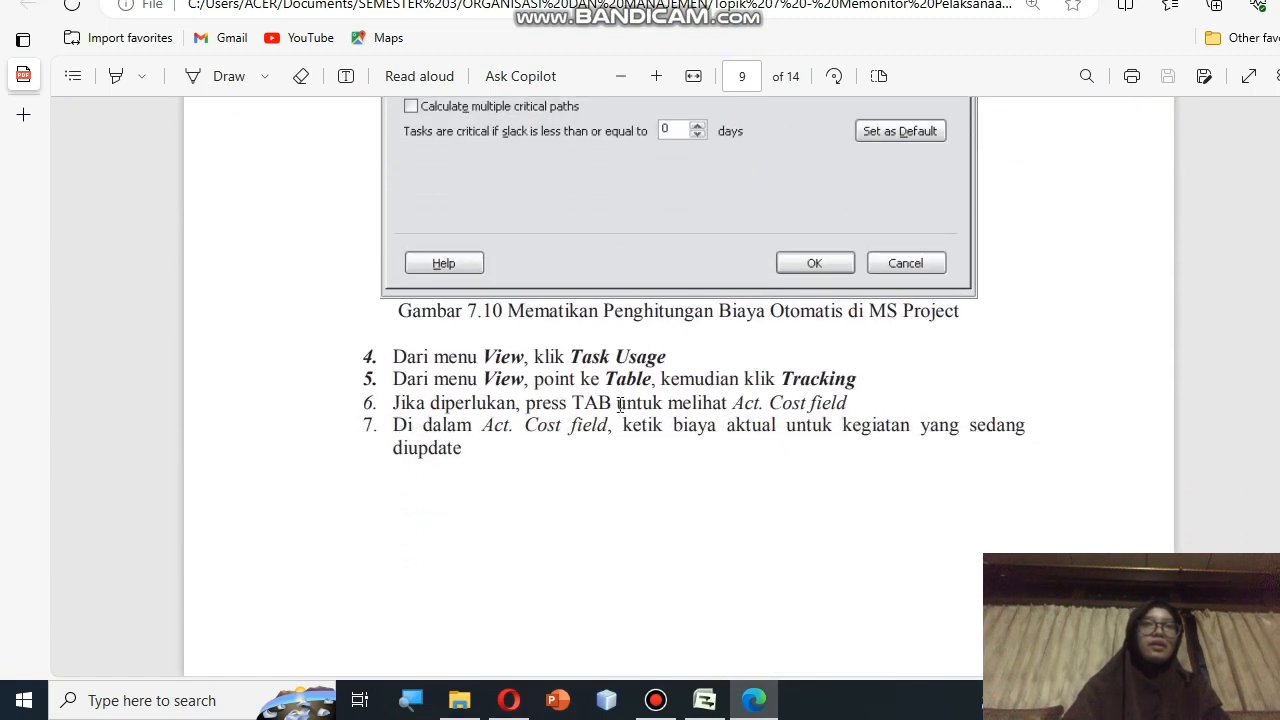
{"action": "left_click", "coordinate": [705, 700]}
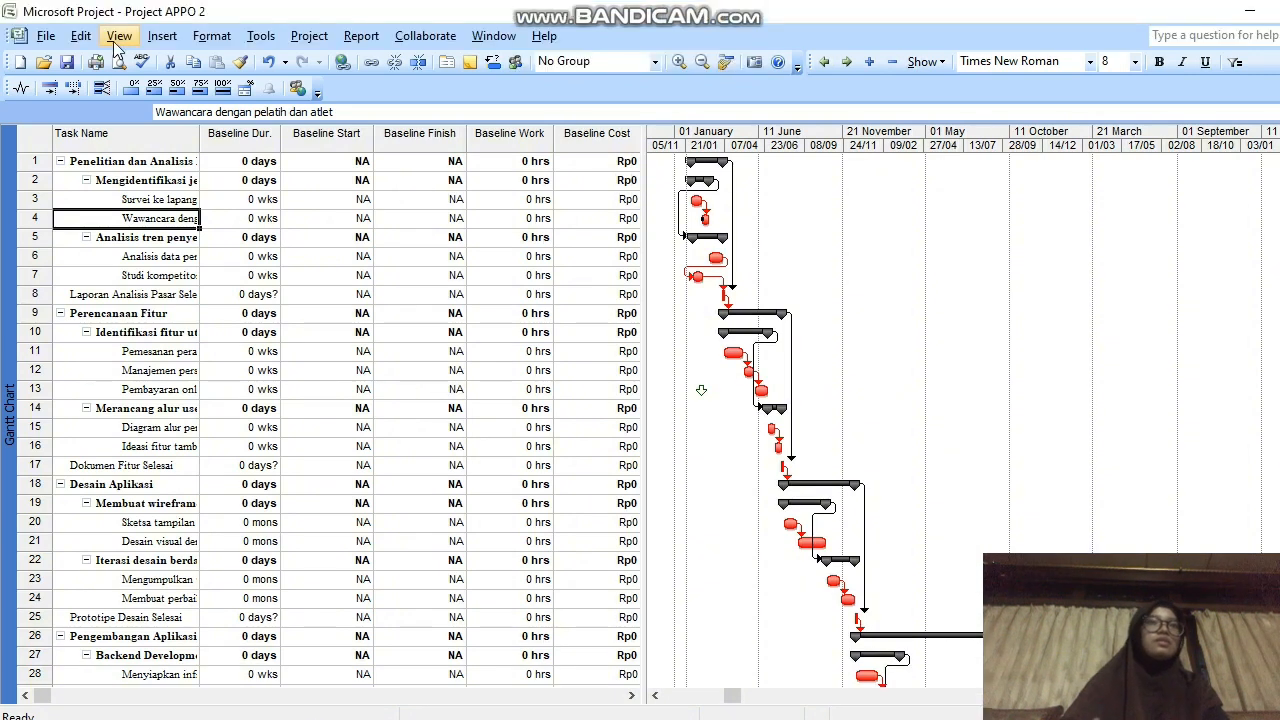
{"action": "left_click", "coordinate": [119, 36]}
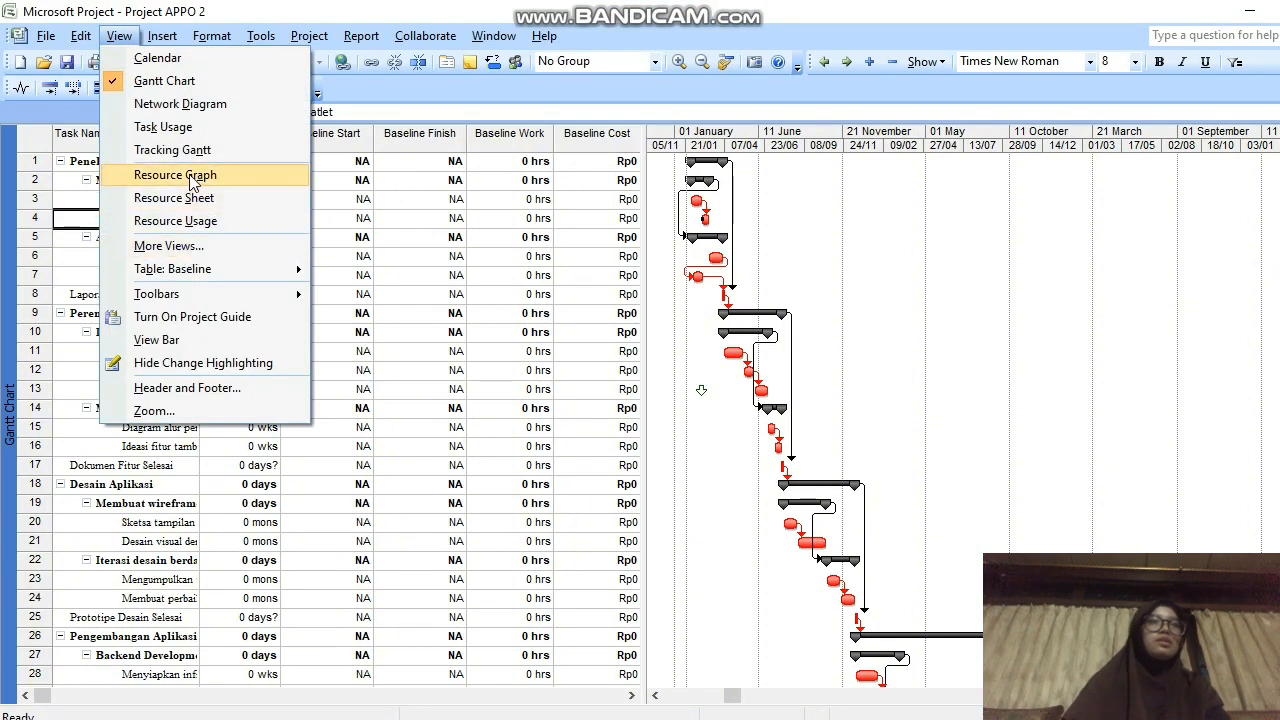
{"action": "left_click", "coordinate": [163, 127]}
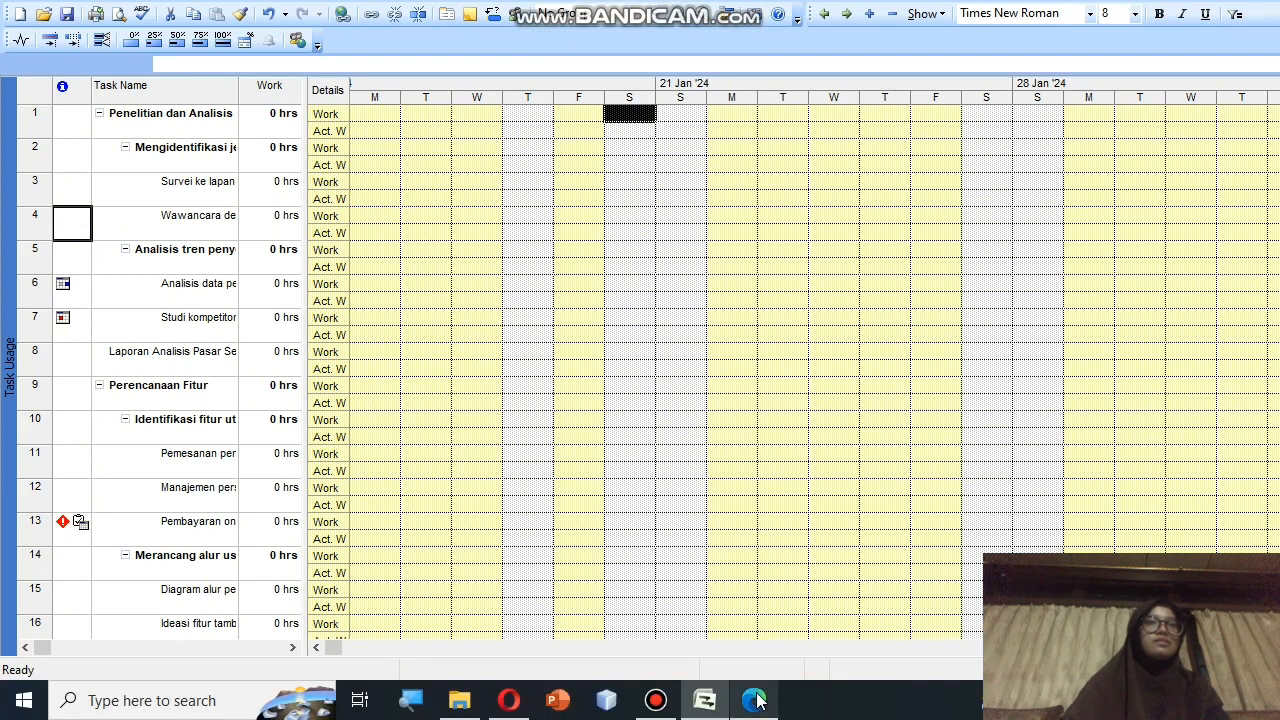
Recheck step 5 in Edge and apply the Tracking table to the Task Usage view in Microsoft Project.
{"action": "left_click", "coordinate": [754, 700]}
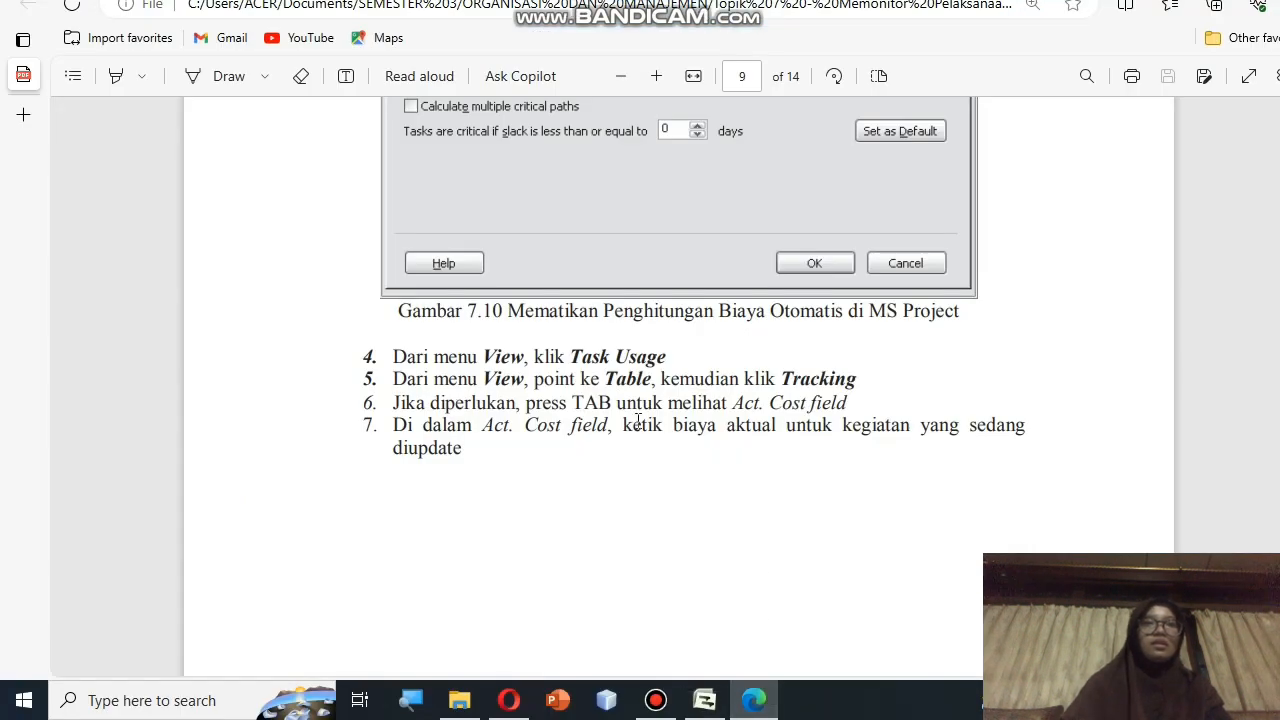
{"action": "left_click", "coordinate": [704, 700]}
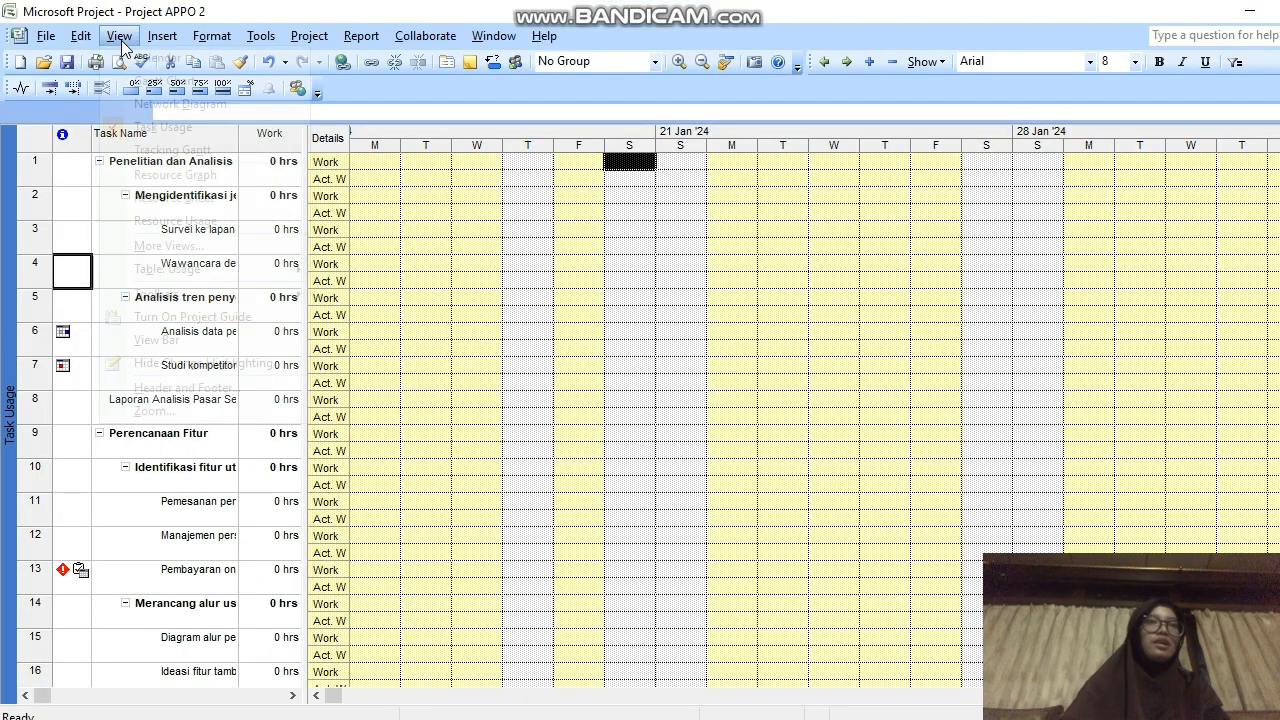
{"action": "left_click", "coordinate": [119, 36]}
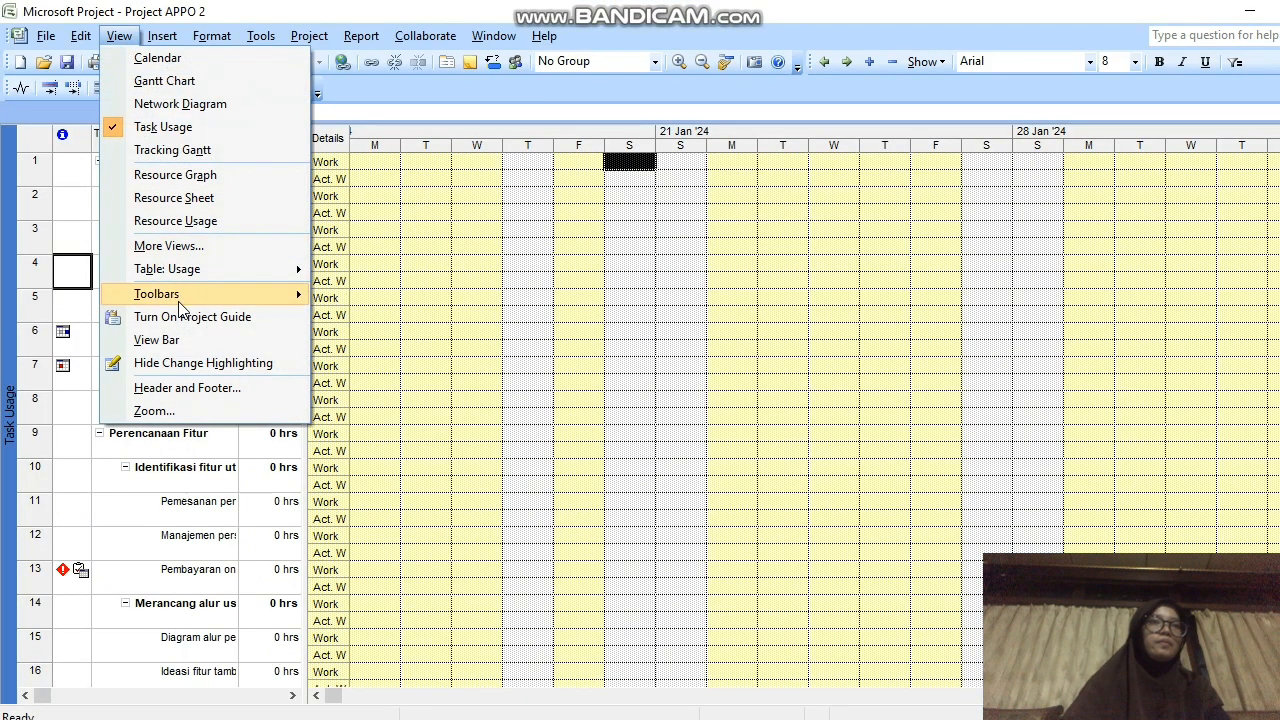
{"action": "mouse_move", "coordinate": [193, 278]}
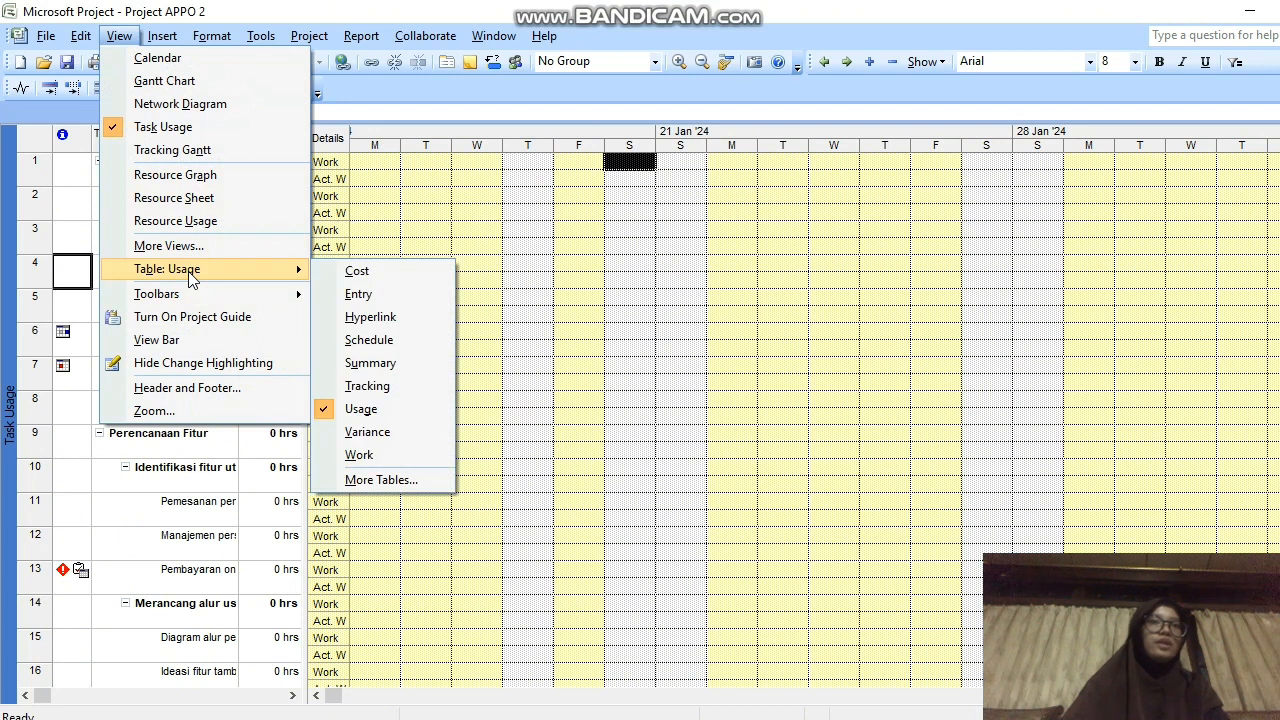
{"action": "left_click", "coordinate": [362, 386]}
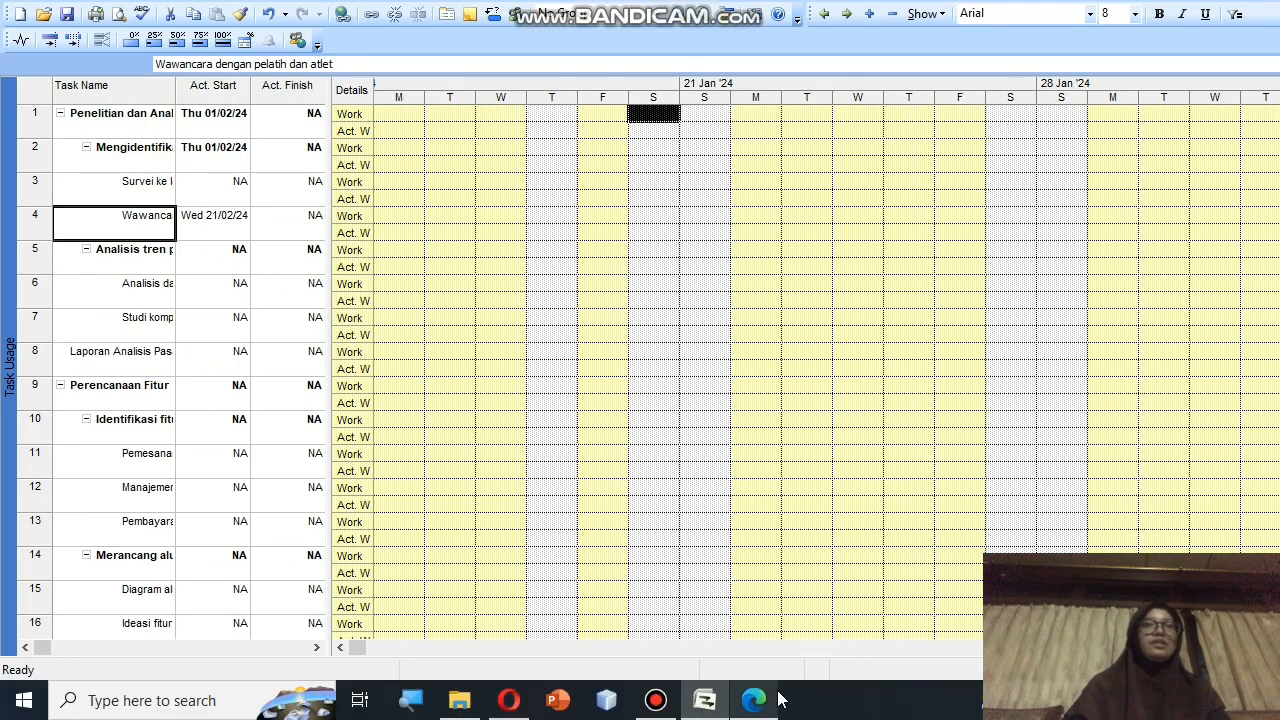
Switch to Edge, examine the Act. Cost example in Gambar 7.11 and read section 7.7 on checking costs against the budget.
{"action": "left_click", "coordinate": [775, 699]}
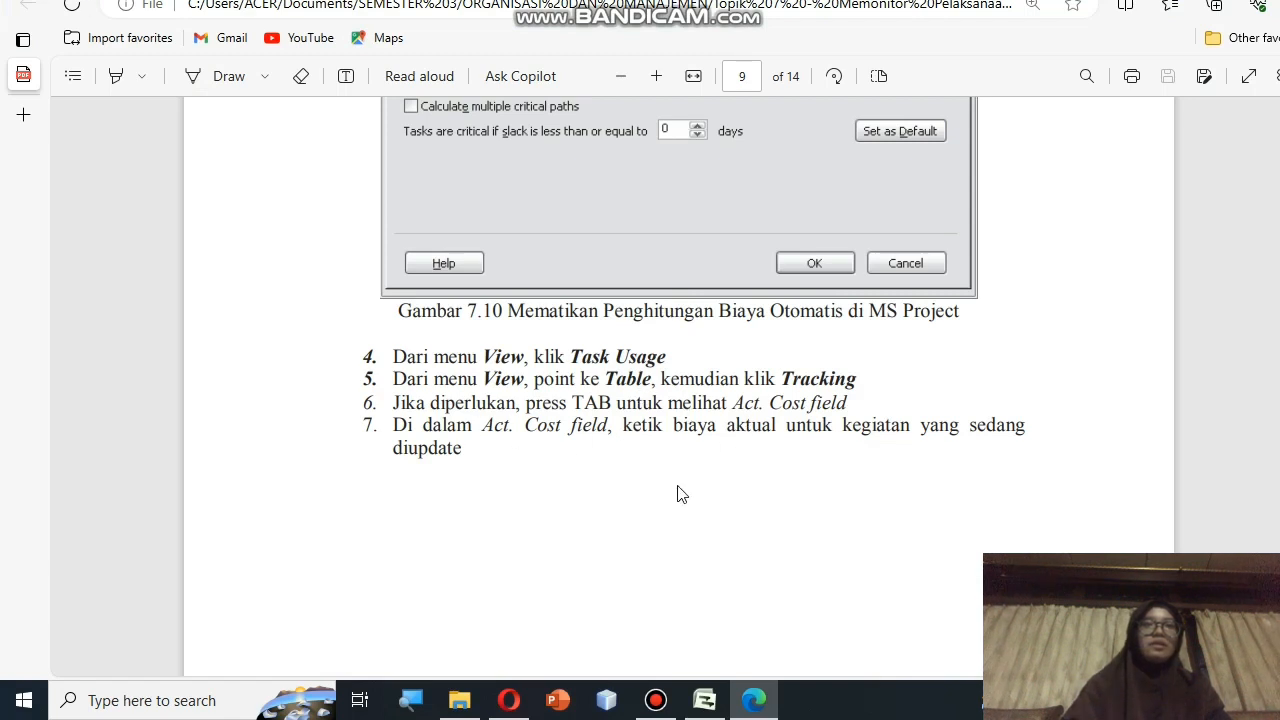
{"action": "scroll", "coordinate": [778, 593], "scroll_direction": "down", "scroll_amount": 8}
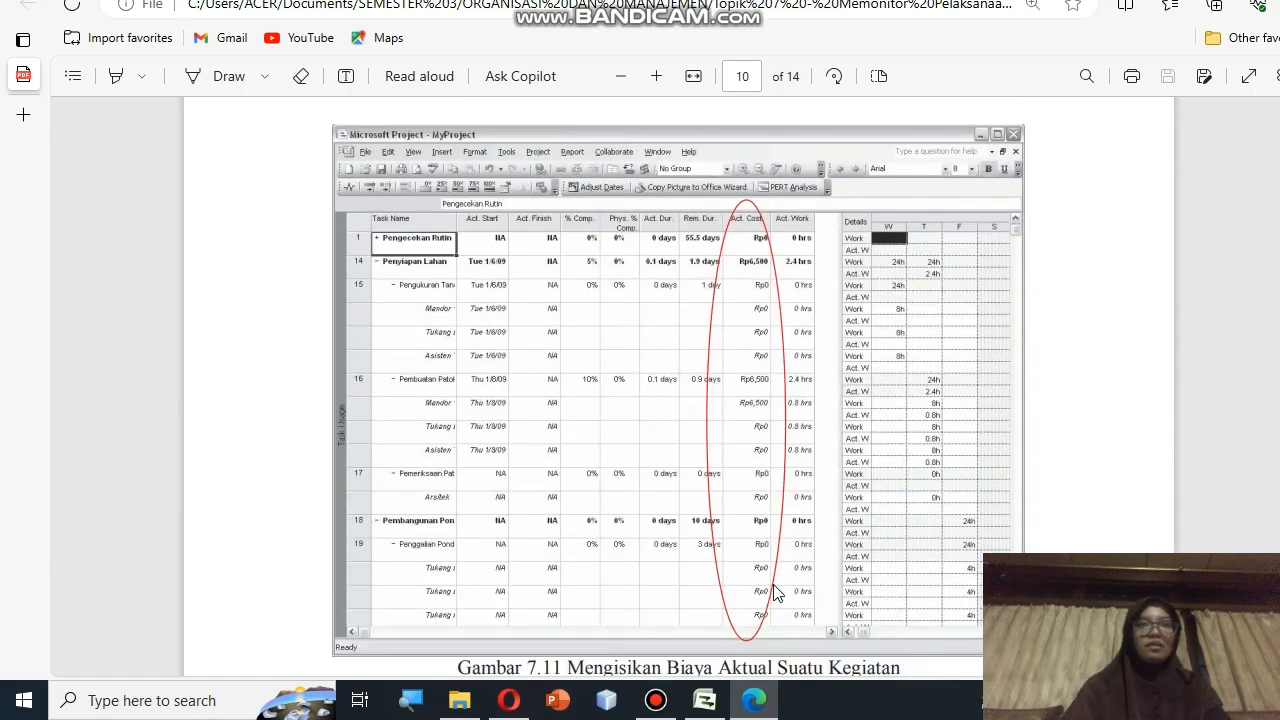
{"action": "scroll", "coordinate": [776, 593], "scroll_direction": "down", "scroll_amount": 3}
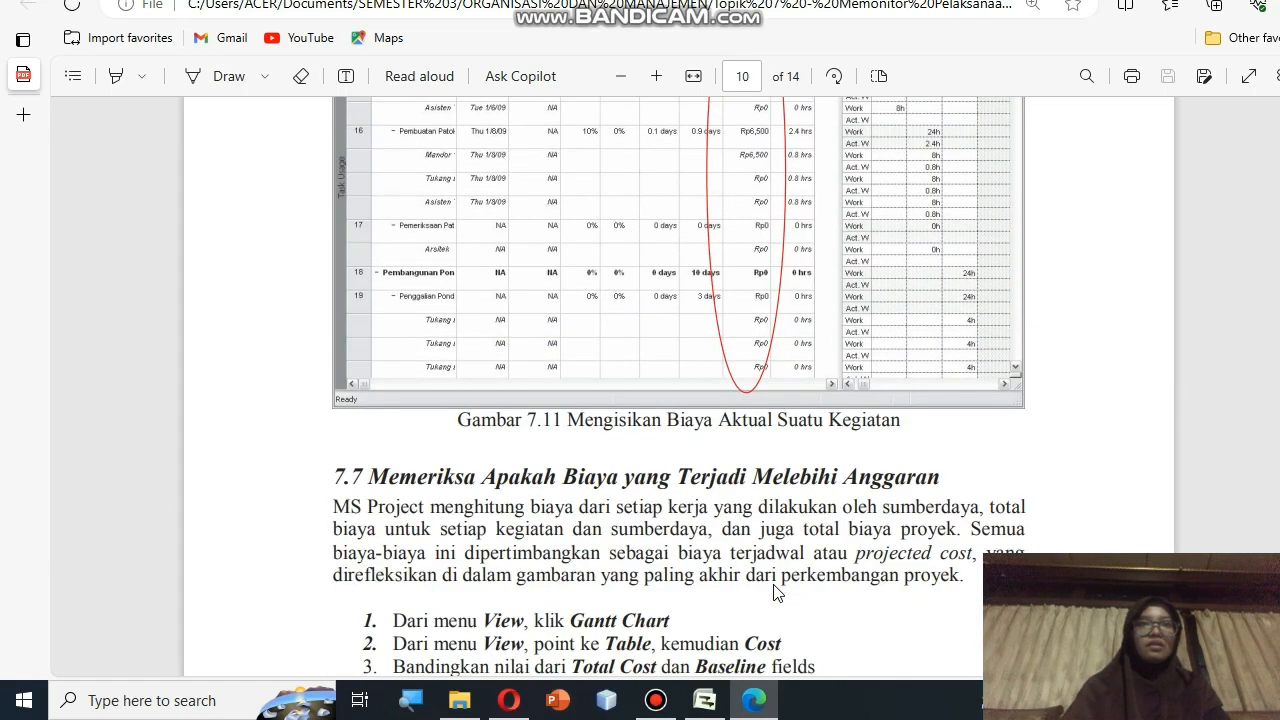
{"action": "scroll", "coordinate": [778, 593], "scroll_direction": "down", "scroll_amount": 2}
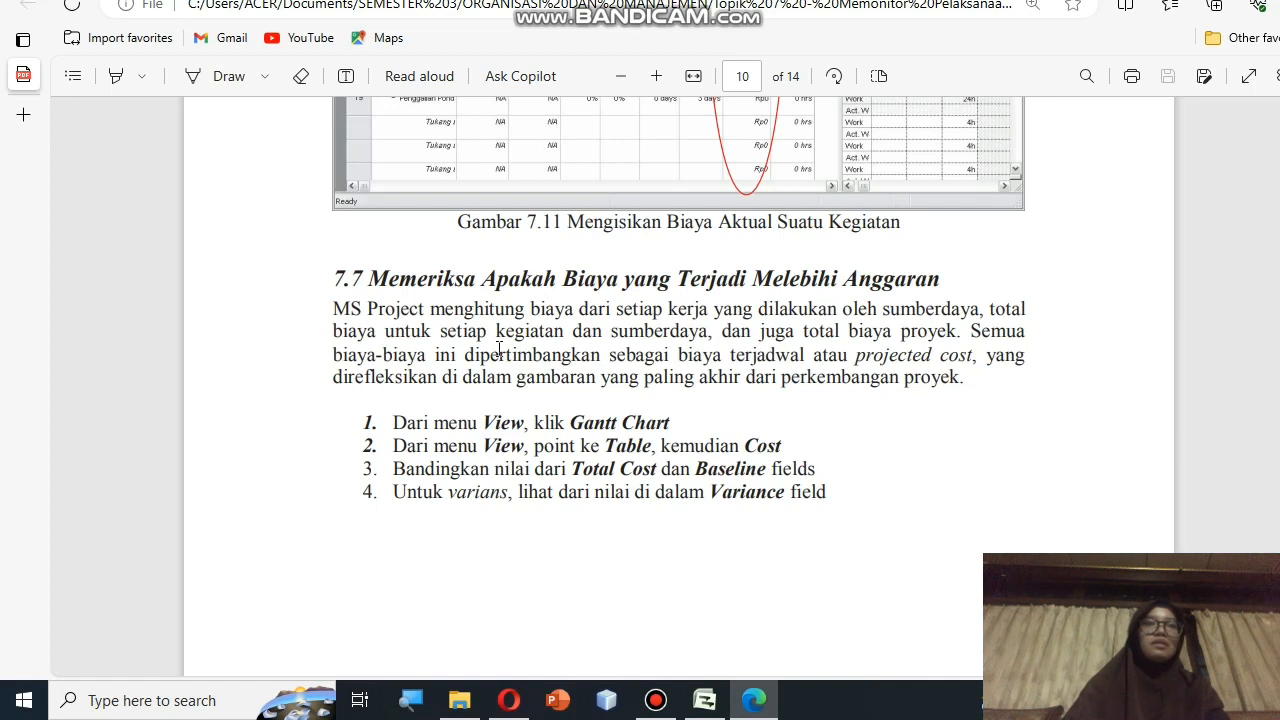
Return to Microsoft Project and display the Gantt Chart view with the Cost table, following section 7.7 in Edge.
{"action": "left_click", "coordinate": [704, 699]}
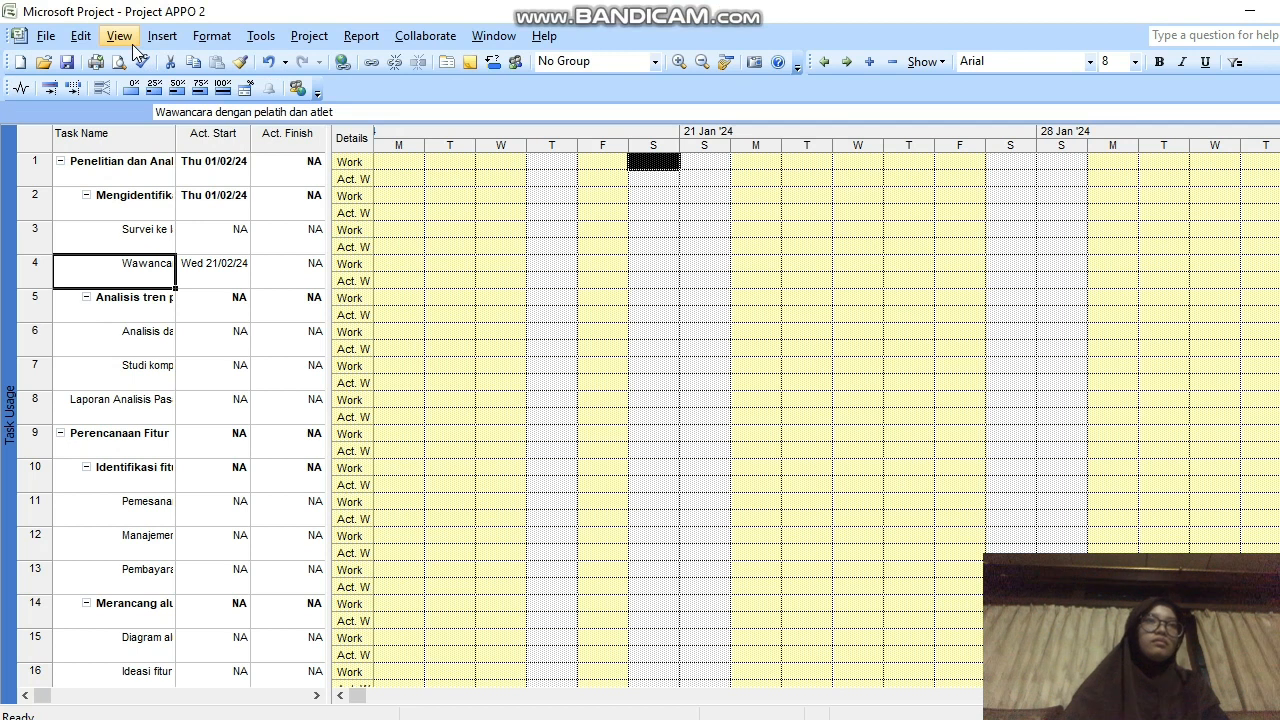
{"action": "left_click", "coordinate": [131, 41]}
{"action": "left_click", "coordinate": [187, 89]}
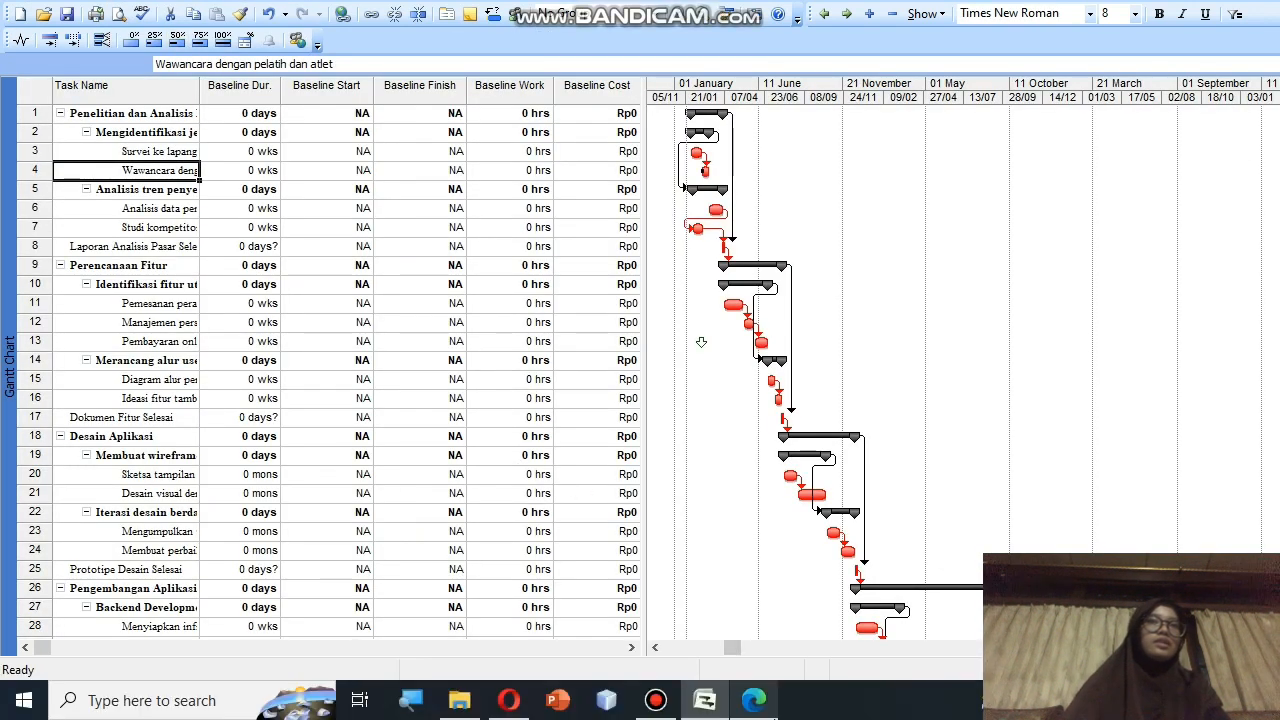
{"action": "left_click", "coordinate": [754, 699]}
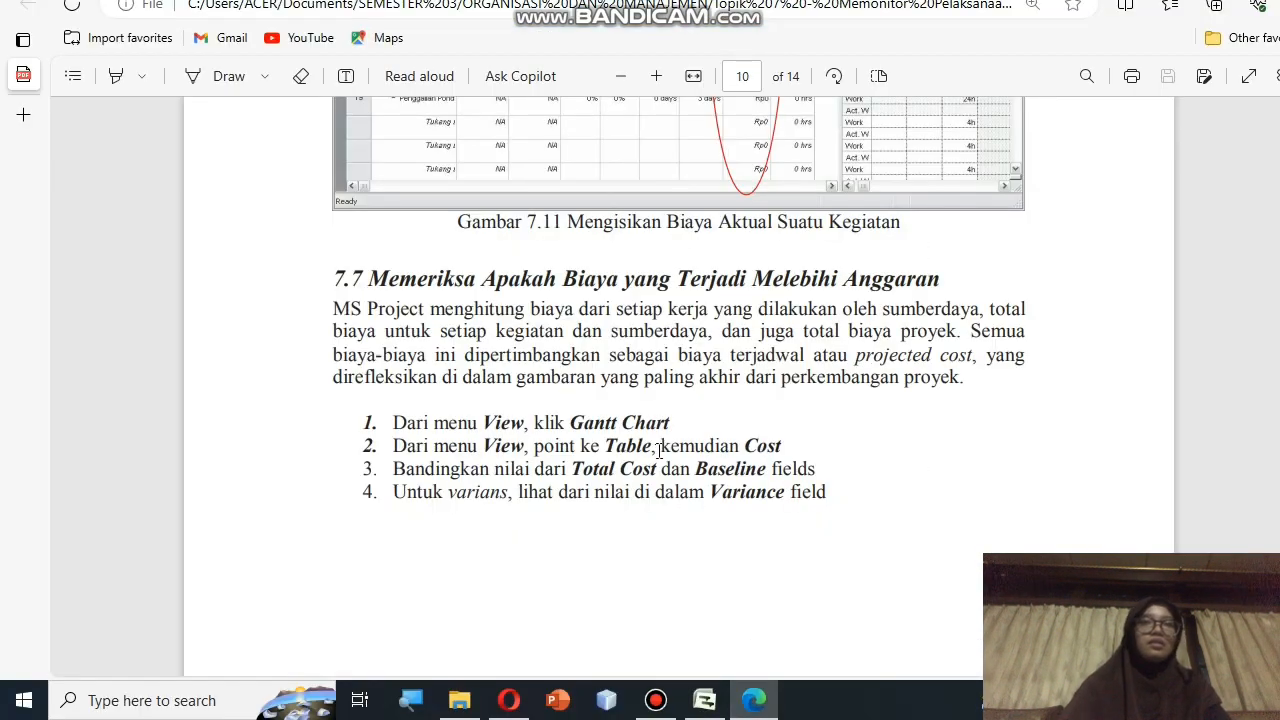
{"action": "left_click", "coordinate": [706, 700]}
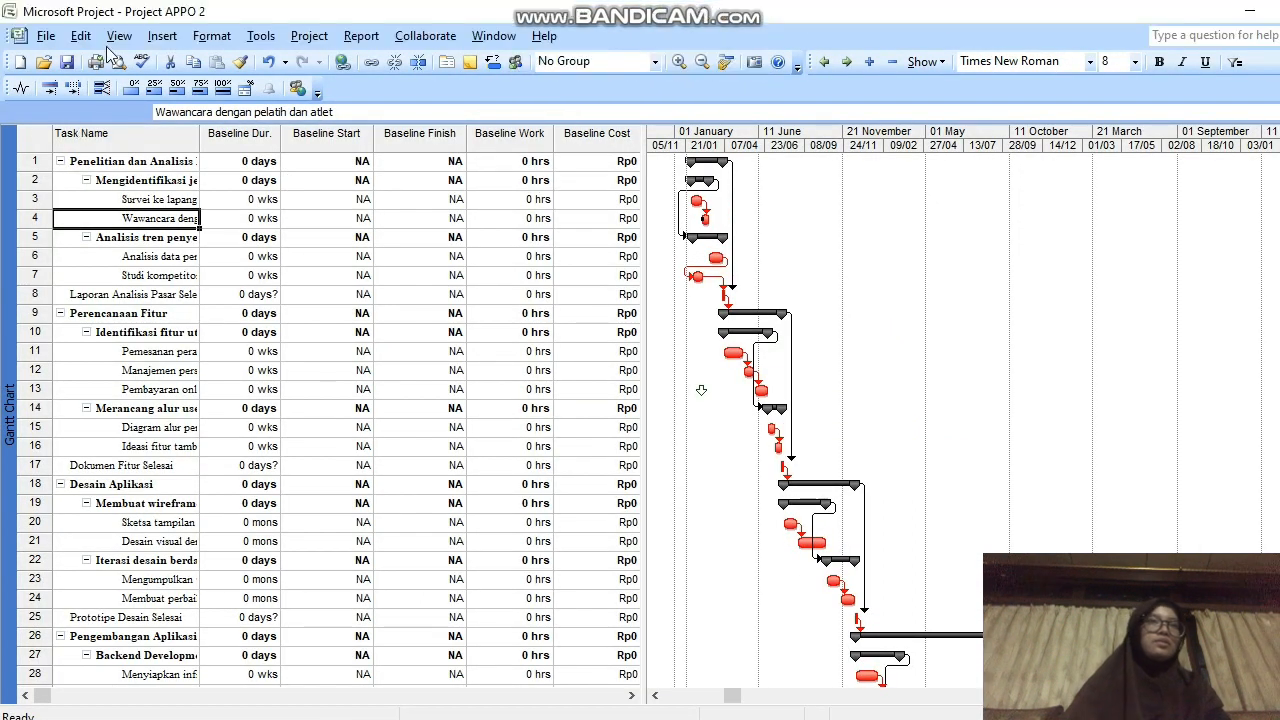
{"action": "left_click", "coordinate": [119, 36]}
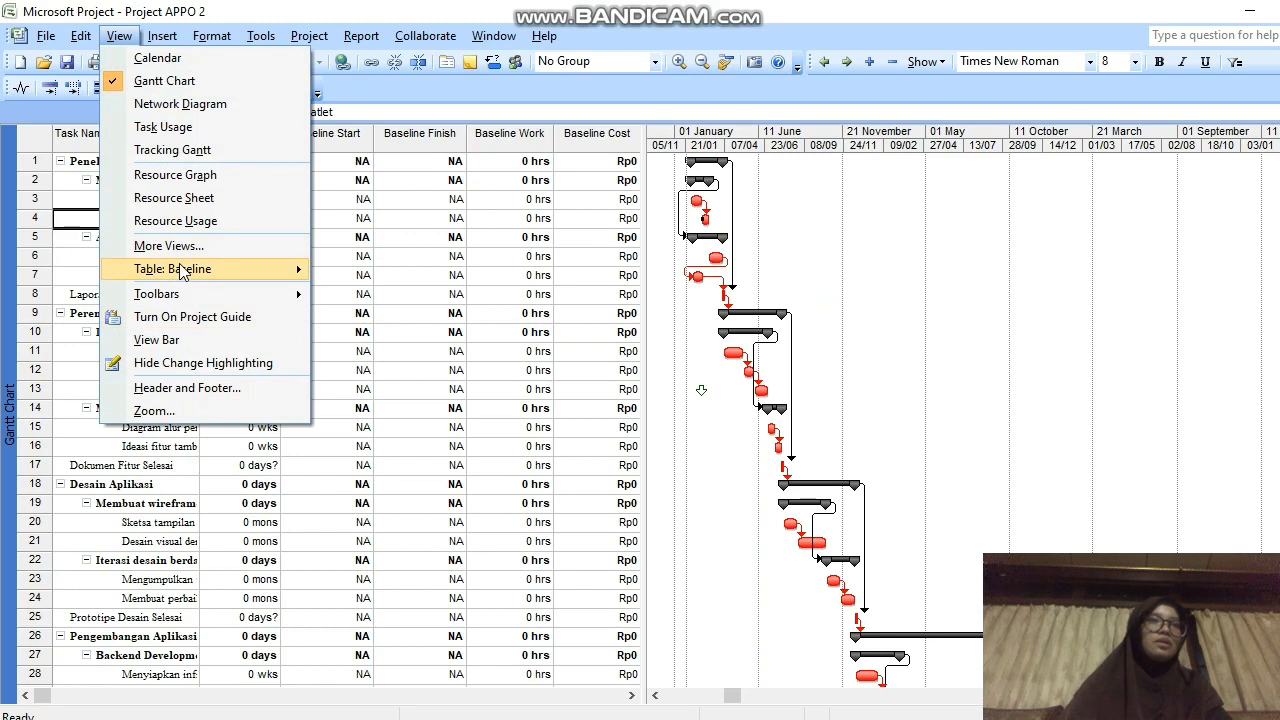
{"action": "mouse_move", "coordinate": [165, 268]}
{"action": "left_click", "coordinate": [357, 273]}
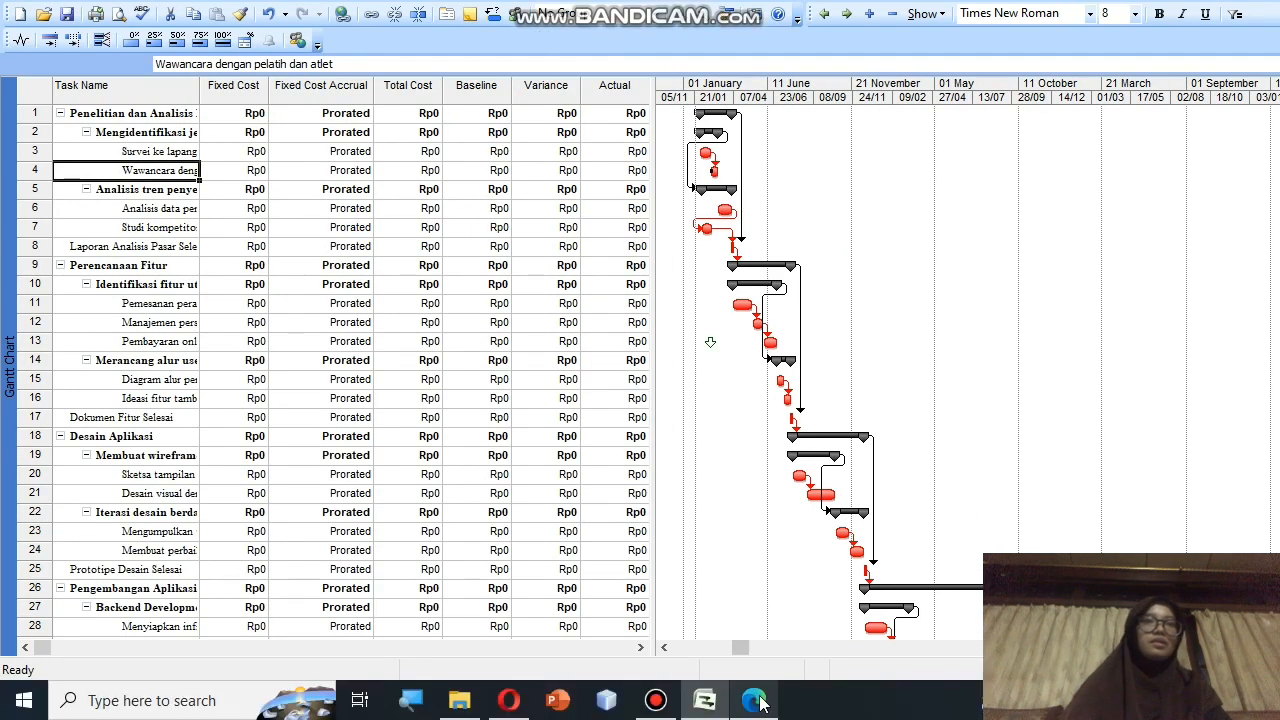
Reread steps 3 and 4 of section 7.7 in Edge and examine the Total Cost, Baseline and Variance fields in Microsoft Project.
{"action": "left_click", "coordinate": [757, 704]}
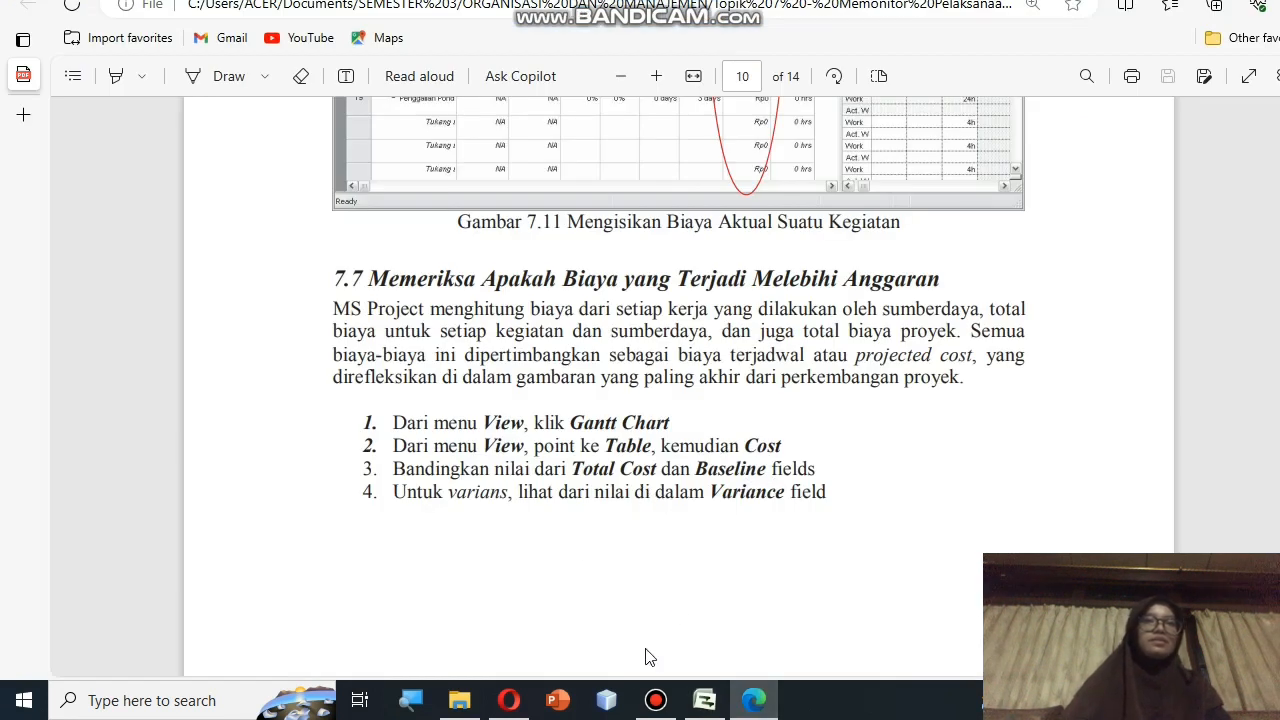
{"action": "left_click", "coordinate": [704, 700]}
{"action": "scroll", "coordinate": [500, 323], "scroll_direction": "down", "scroll_amount": 4}
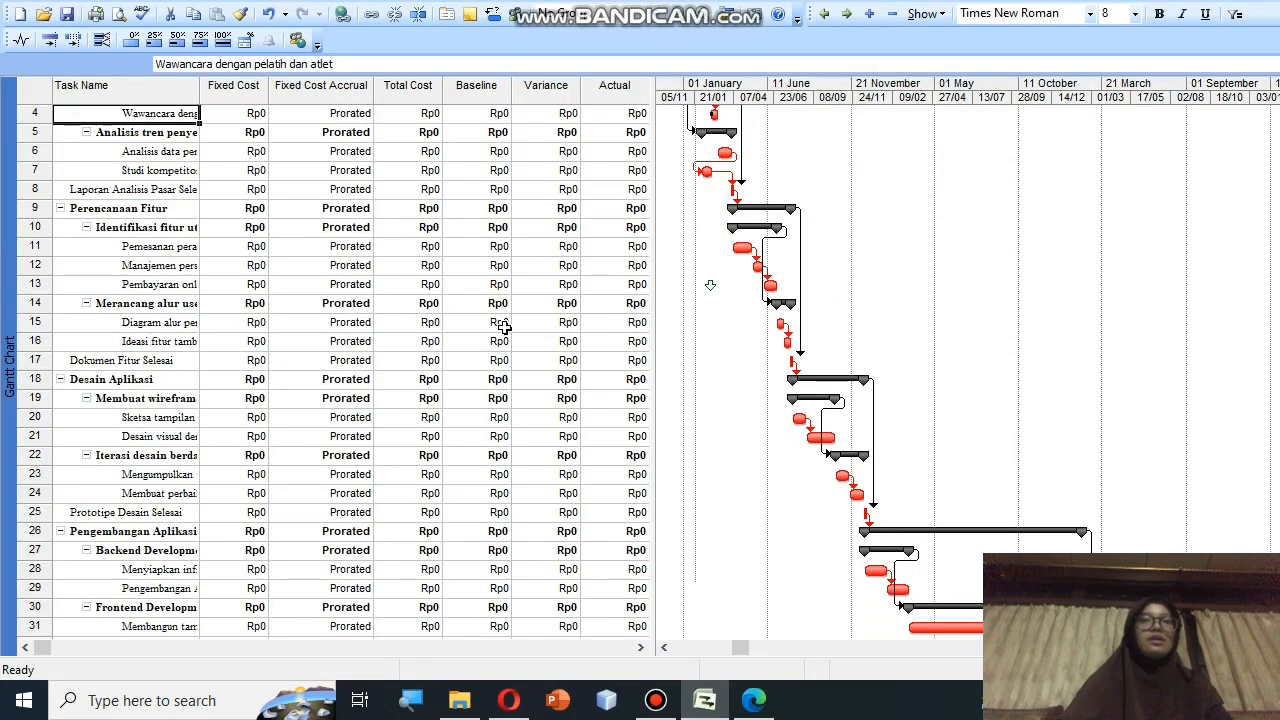
Display the Resource Sheet view and examine the standard rates and cost settings of the project's work, material and cost resources.
{"action": "scroll", "coordinate": [504, 326], "scroll_direction": "up", "scroll_amount": 4}
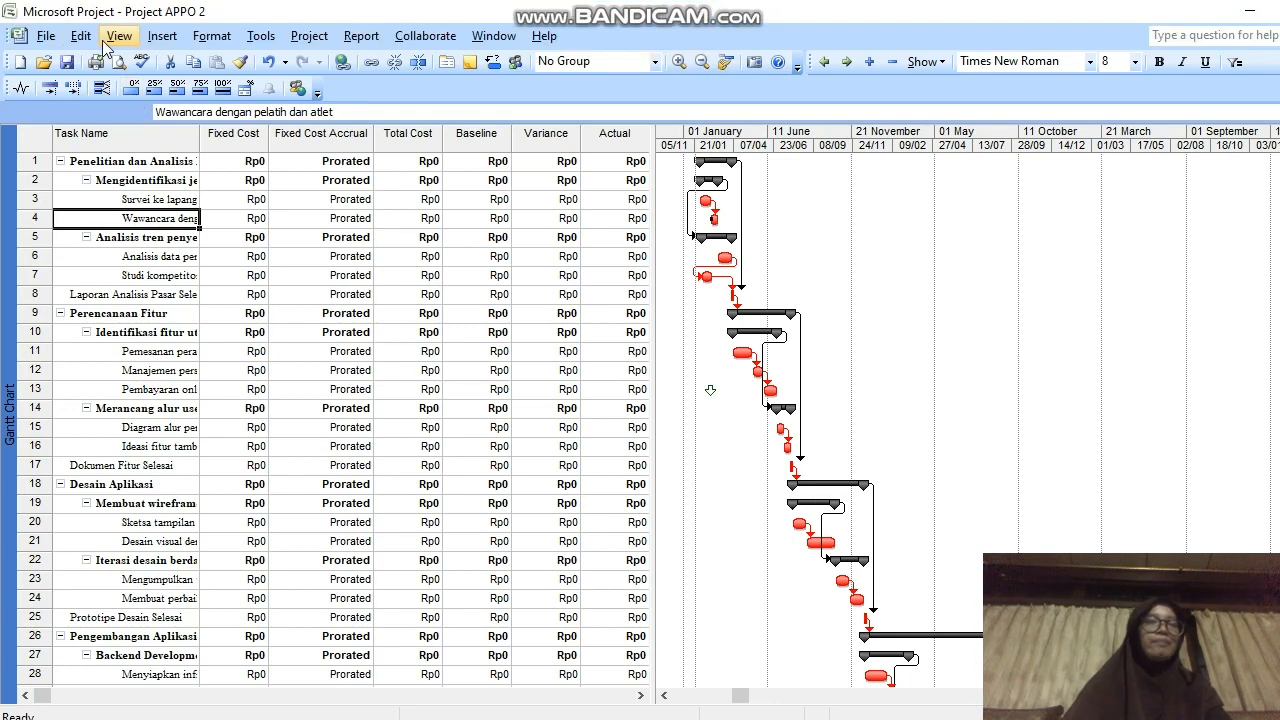
{"action": "left_click", "coordinate": [162, 36]}
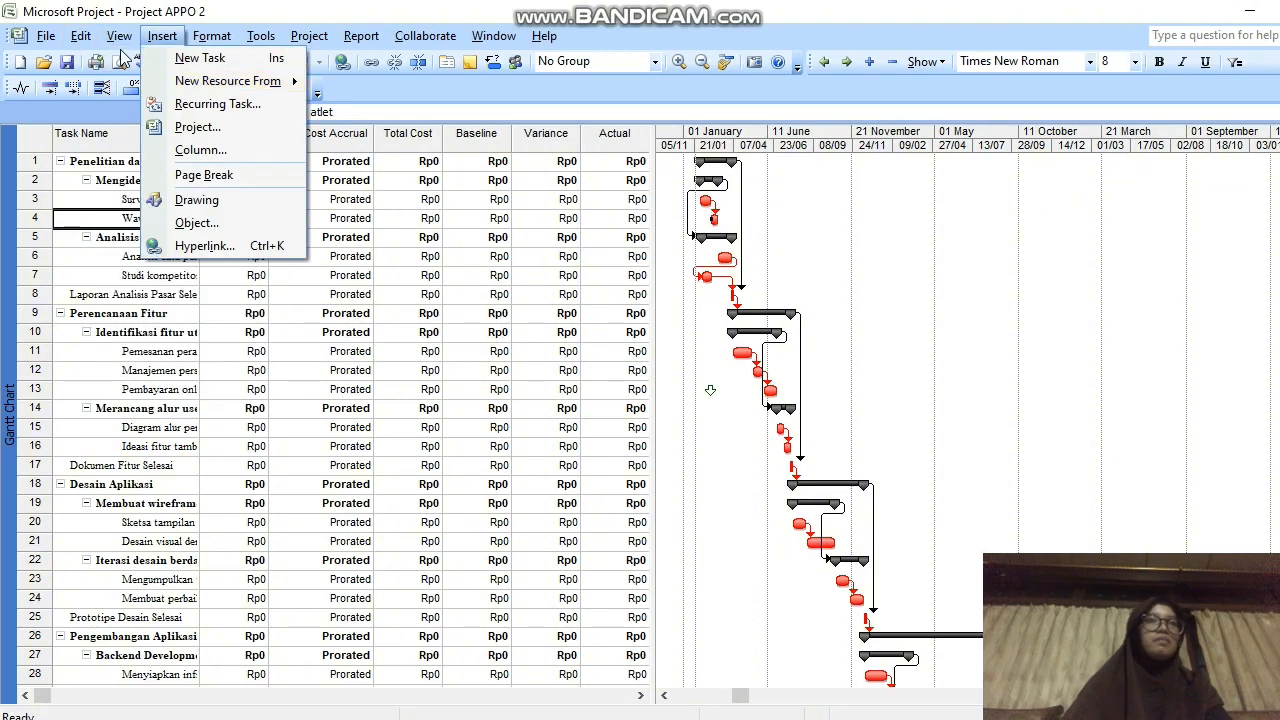
{"action": "mouse_move", "coordinate": [120, 45]}
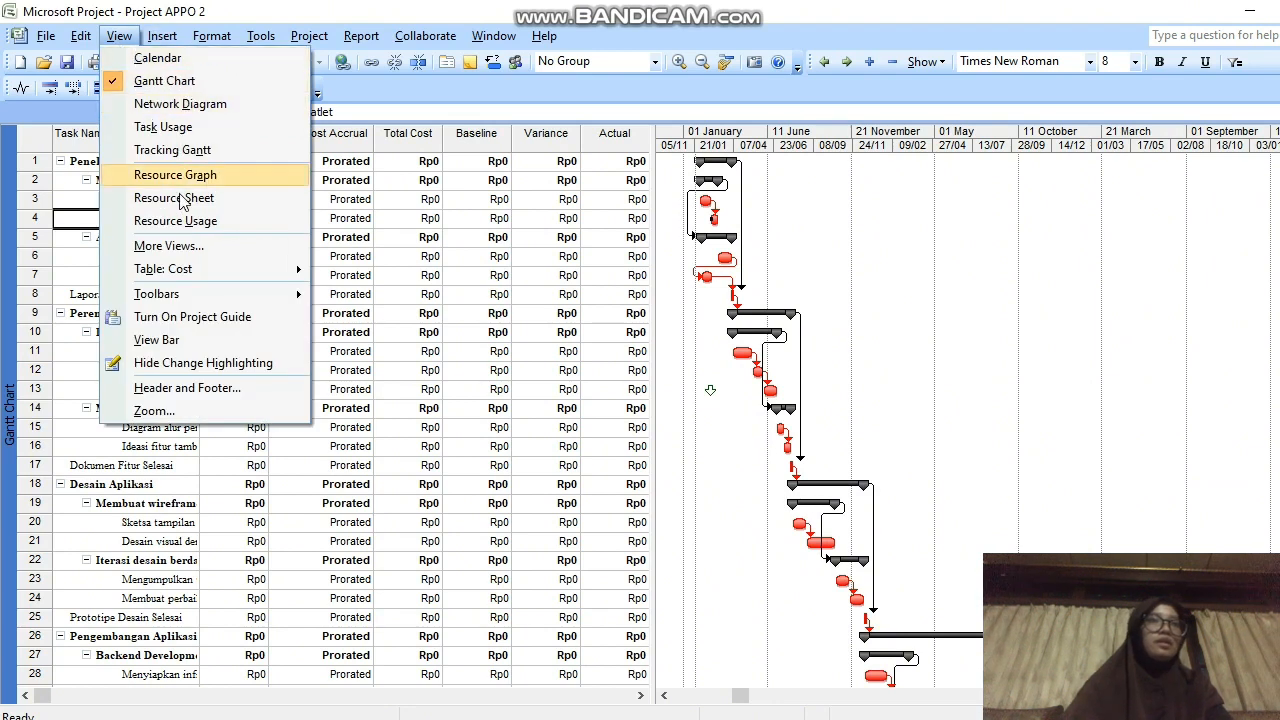
{"action": "left_click", "coordinate": [180, 199]}
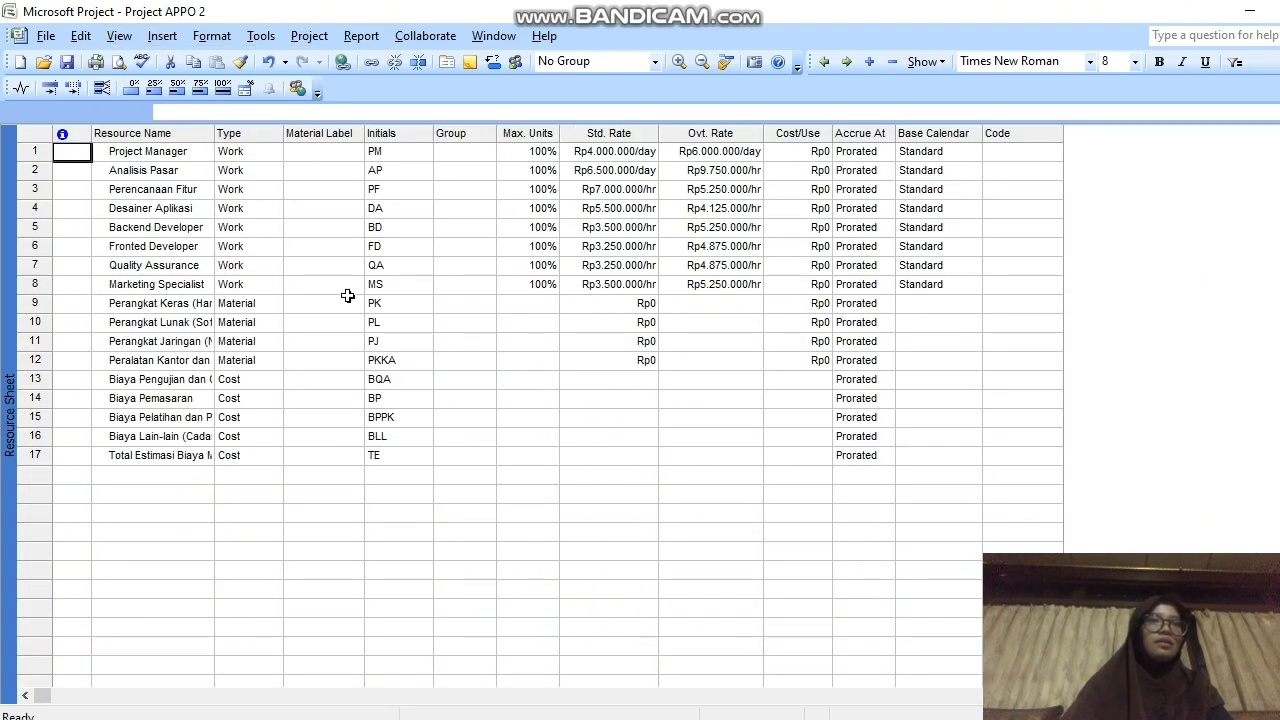
{"action": "scroll", "coordinate": [399, 338], "scroll_direction": "up", "scroll_amount": 1}
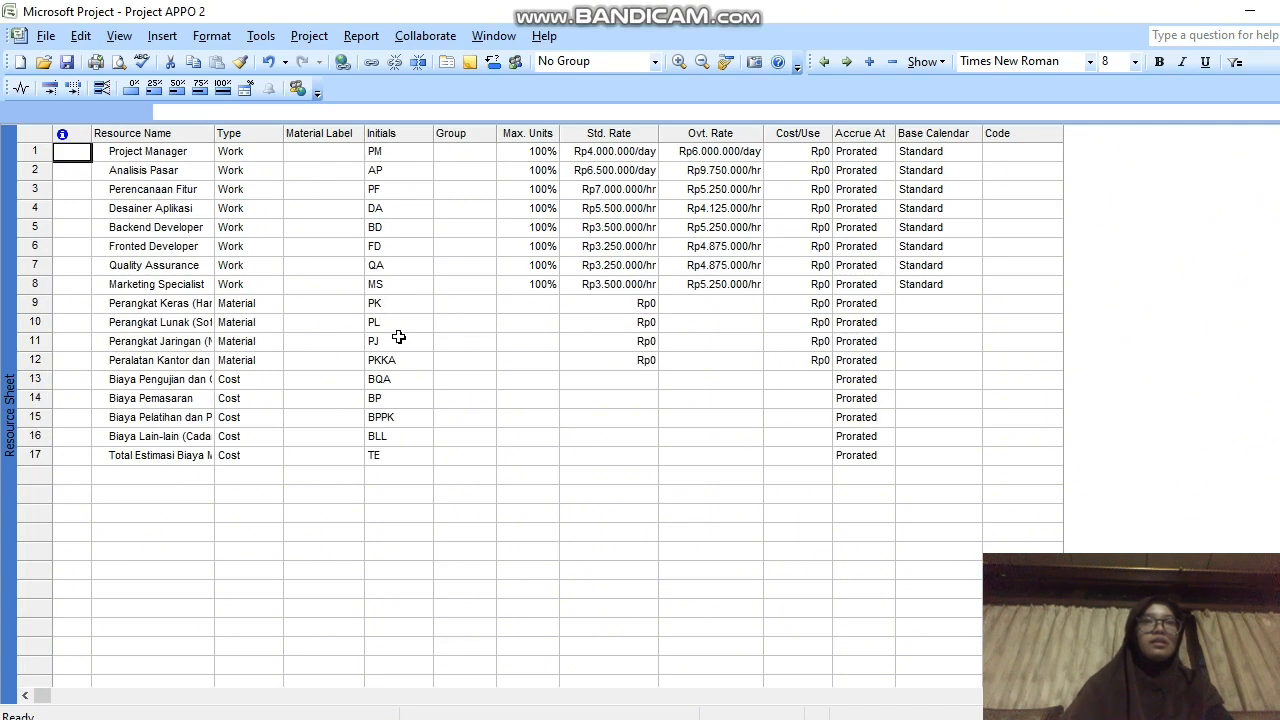
{"action": "left_click", "coordinate": [645, 341]}
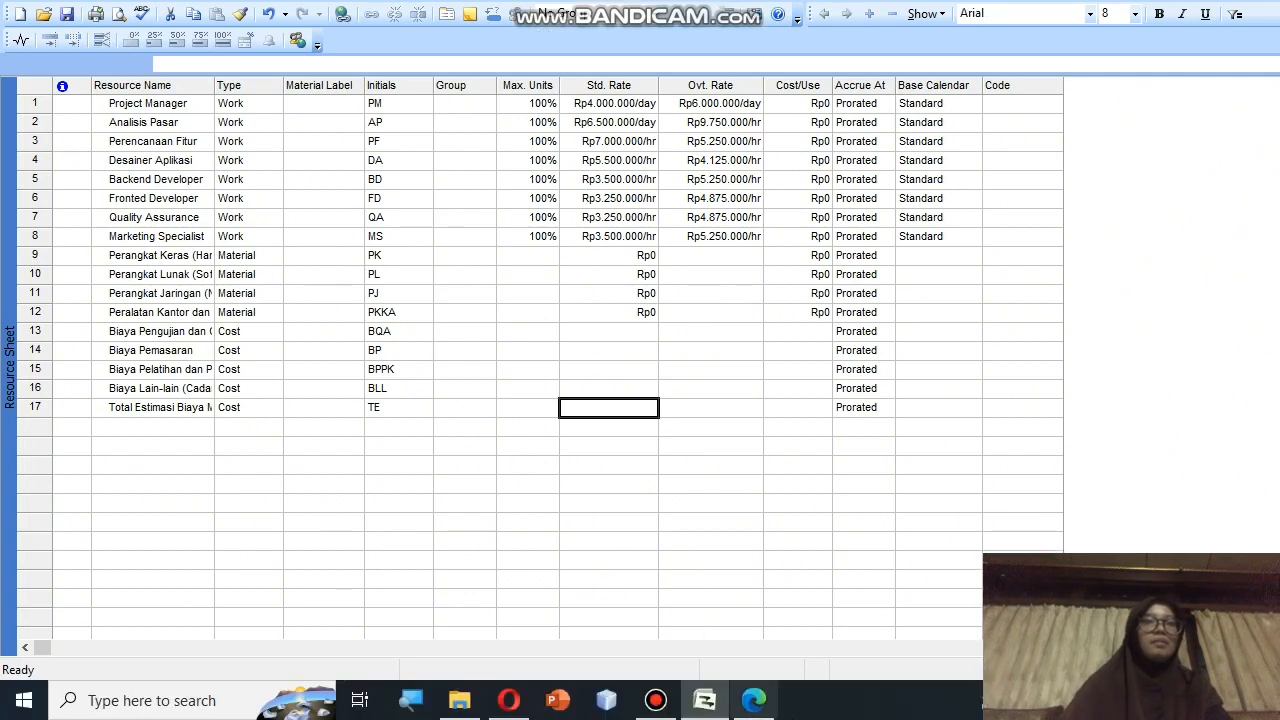
Switch to Edge and examine the Act. Cost column in Gambar 7.11, with the PDF enlarged to 175%.
{"action": "left_click", "coordinate": [751, 701]}
{"action": "scroll", "coordinate": [745, 463], "scroll_direction": "up", "scroll_amount": 6}
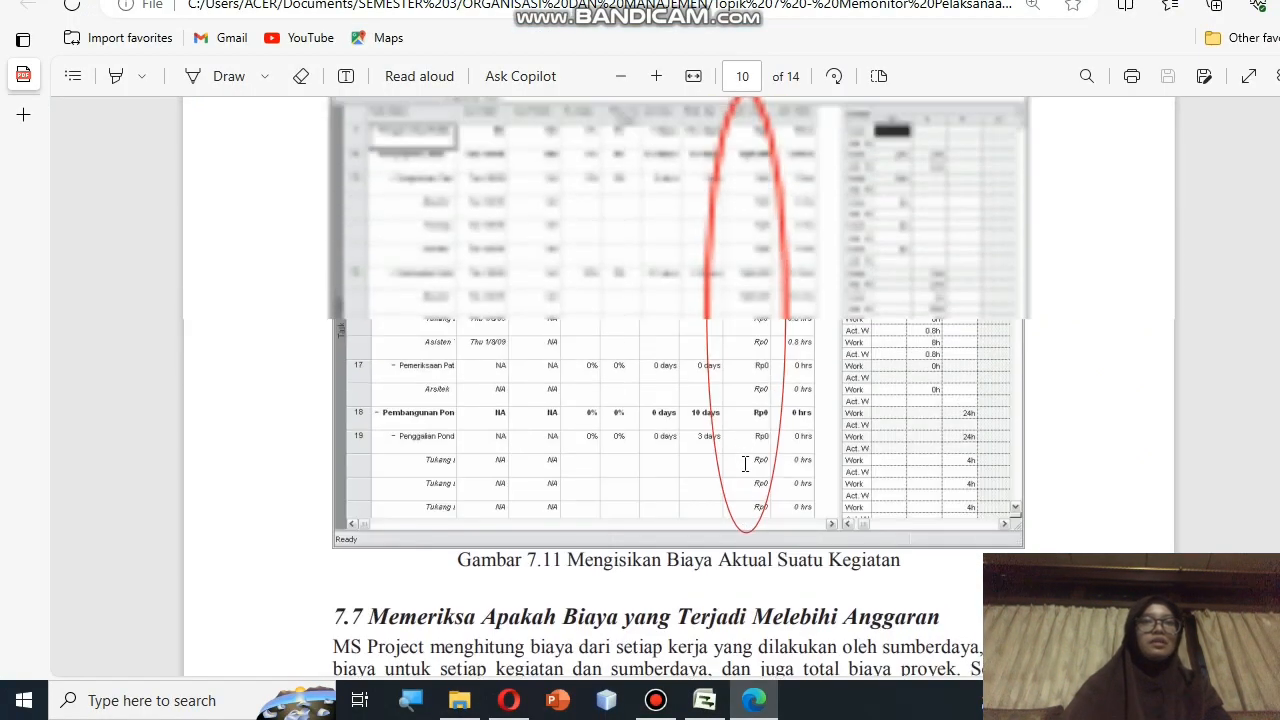
{"action": "scroll", "coordinate": [745, 463], "scroll_direction": "down", "scroll_amount": 4}
{"action": "scroll", "coordinate": [745, 463], "scroll_direction": "up", "scroll_amount": 2}
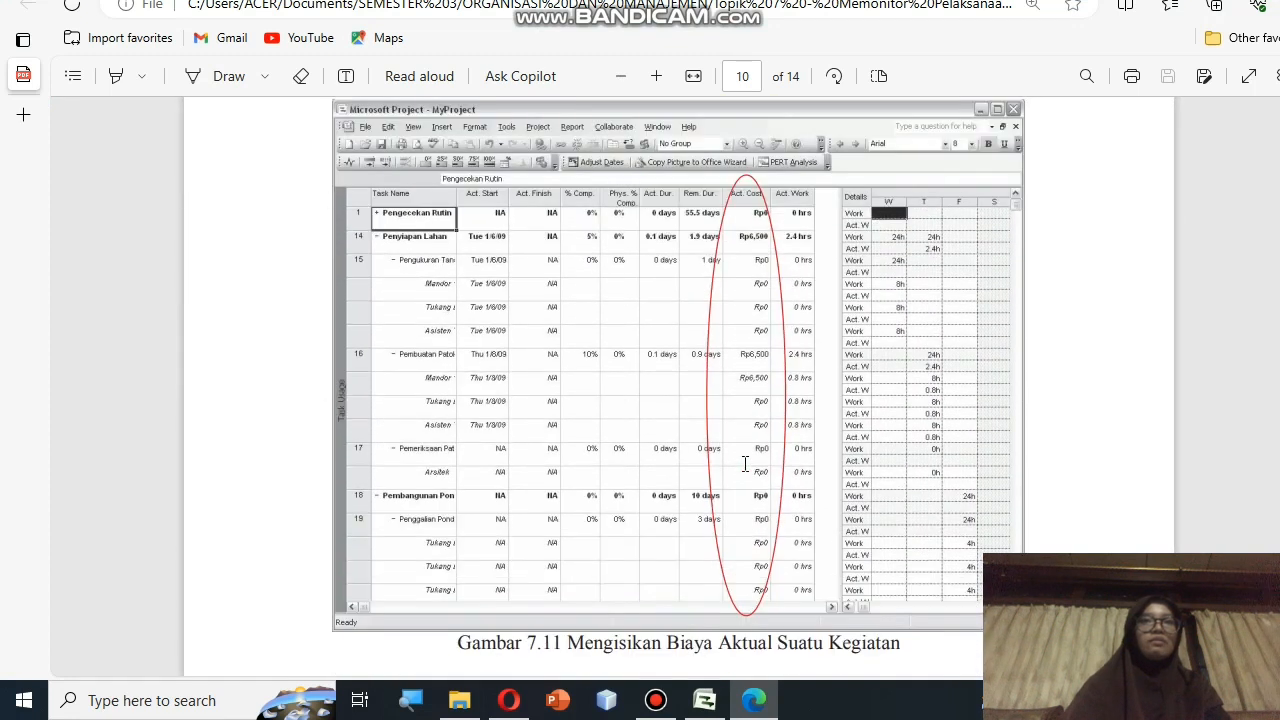
{"action": "scroll", "coordinate": [745, 463], "scroll_direction": "up", "scroll_amount": 1}
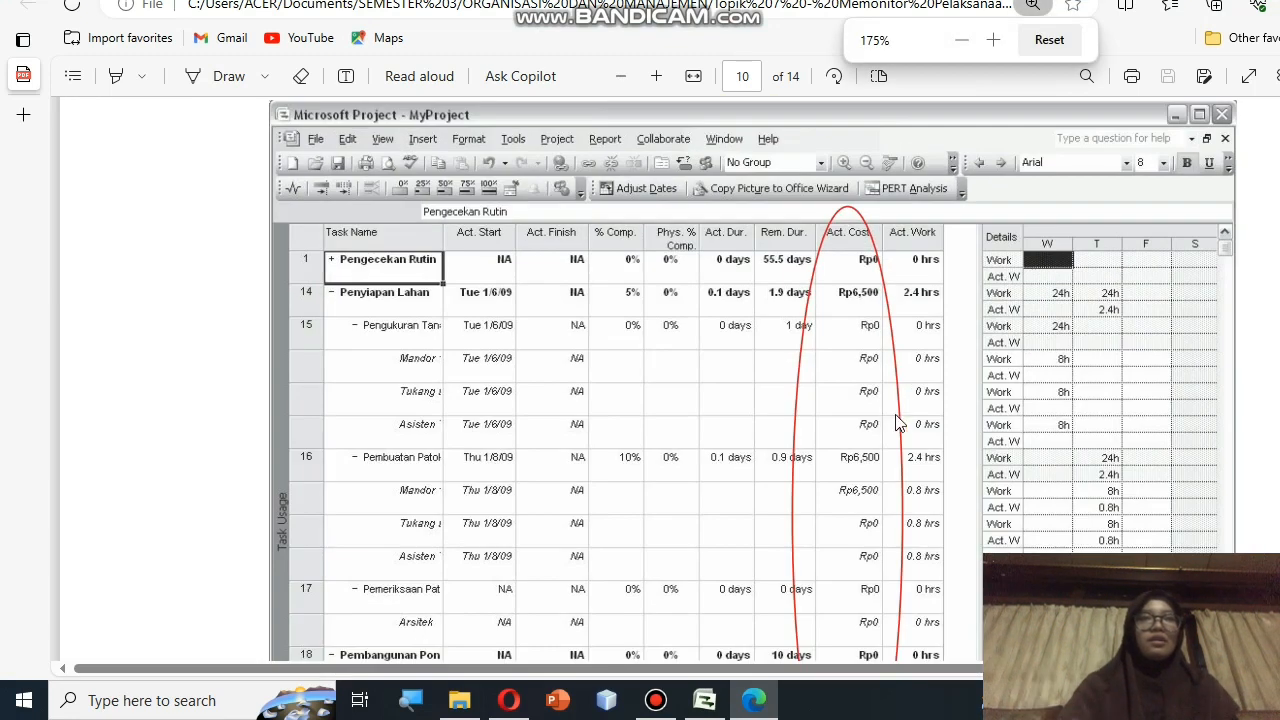
{"action": "scroll", "coordinate": [897, 424], "scroll_direction": "down", "scroll_amount": 5}
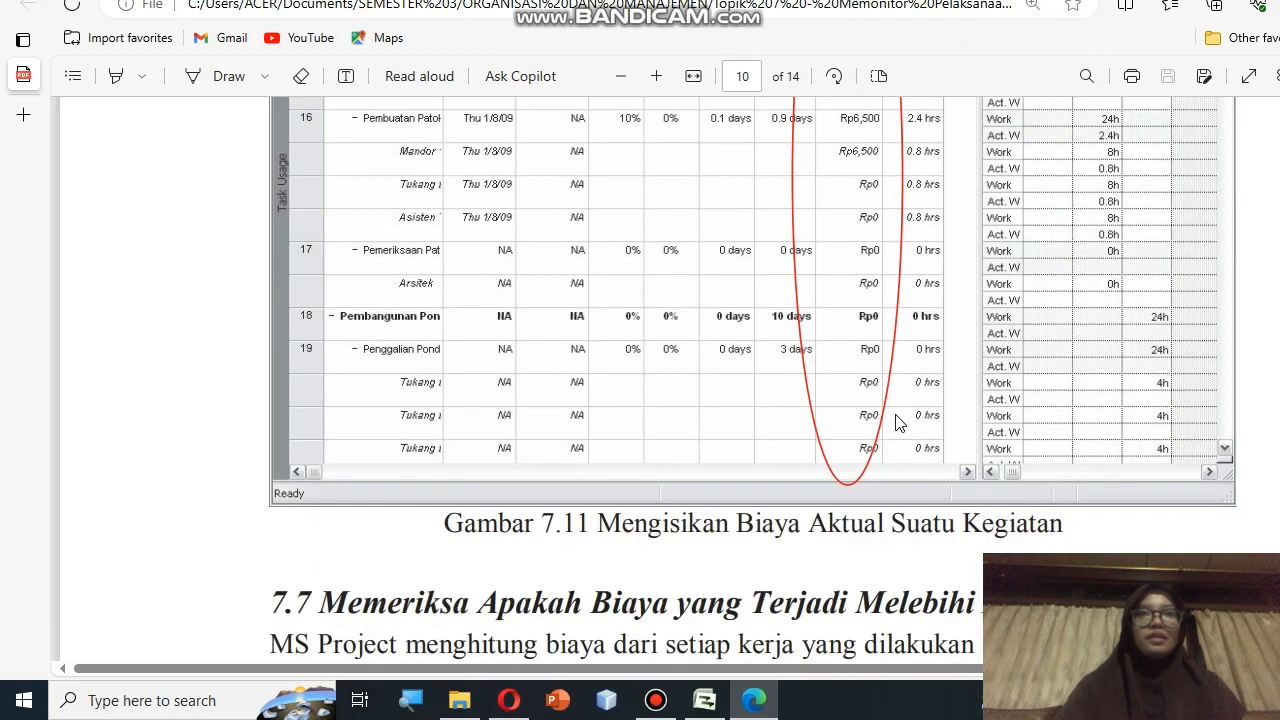
Reread section 7.7 in the PDF and examine the Total Cost, Baseline, Variance and Actual columns in Gambar 7.12.
{"action": "scroll", "coordinate": [897, 424], "scroll_direction": "down", "scroll_amount": 3}
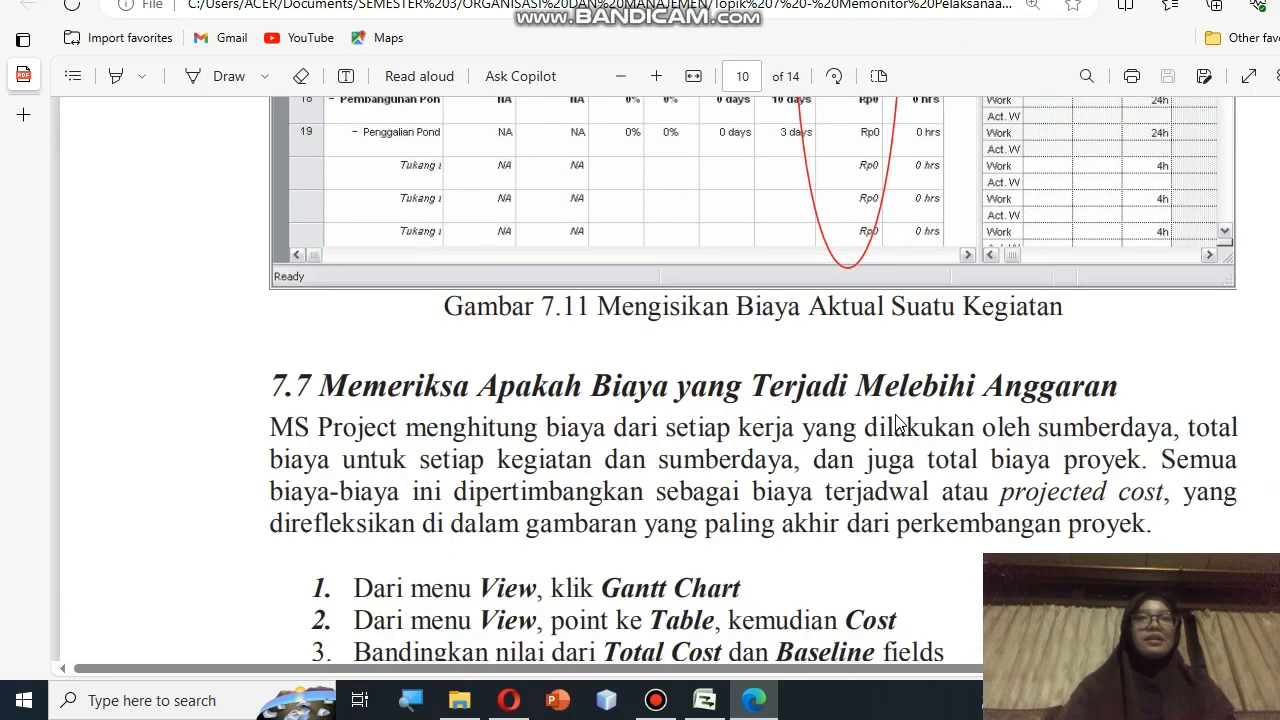
{"action": "scroll", "coordinate": [897, 424], "scroll_direction": "down", "scroll_amount": 15}
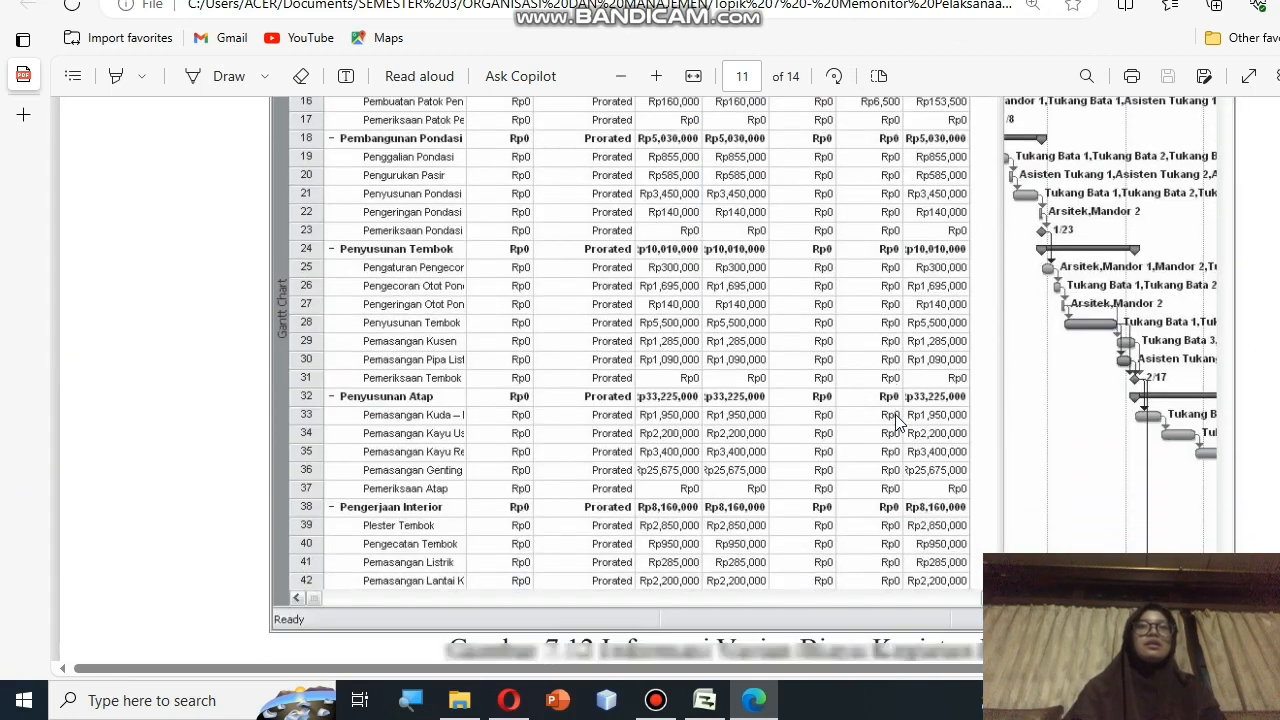
{"action": "scroll", "coordinate": [897, 424], "scroll_direction": "down", "scroll_amount": 1}
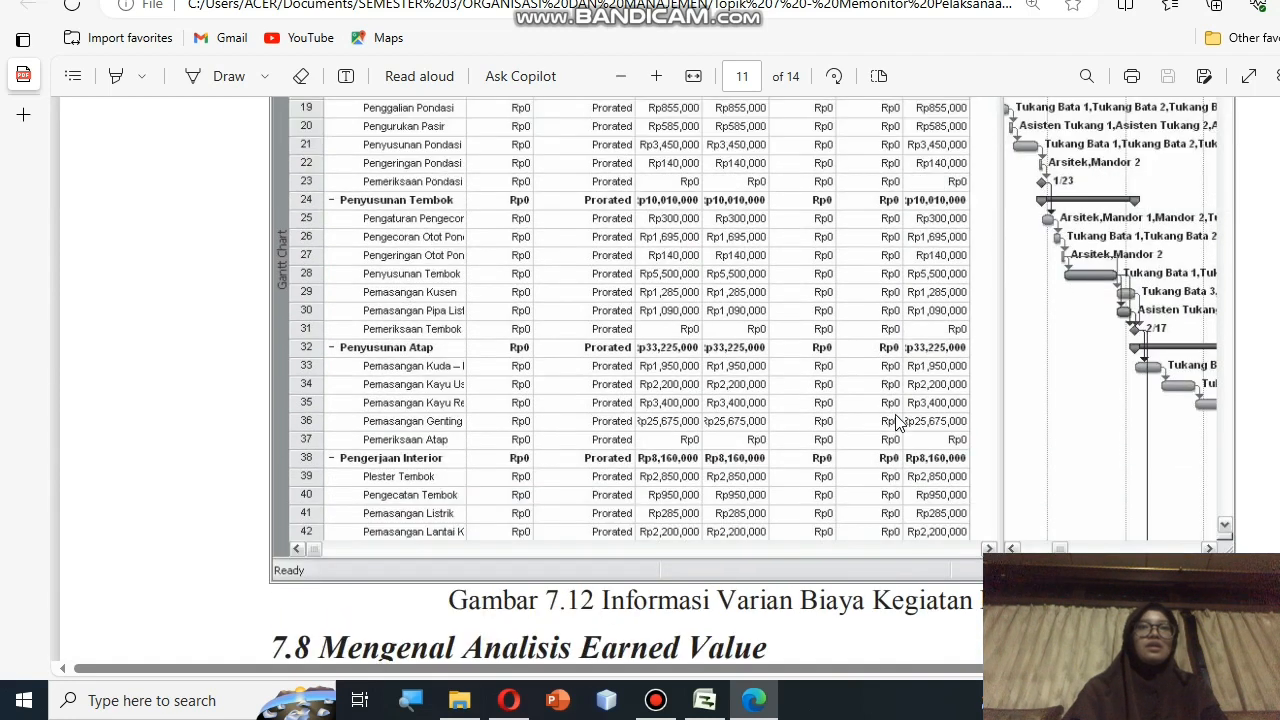
{"action": "scroll", "coordinate": [897, 424], "scroll_direction": "up", "scroll_amount": 3}
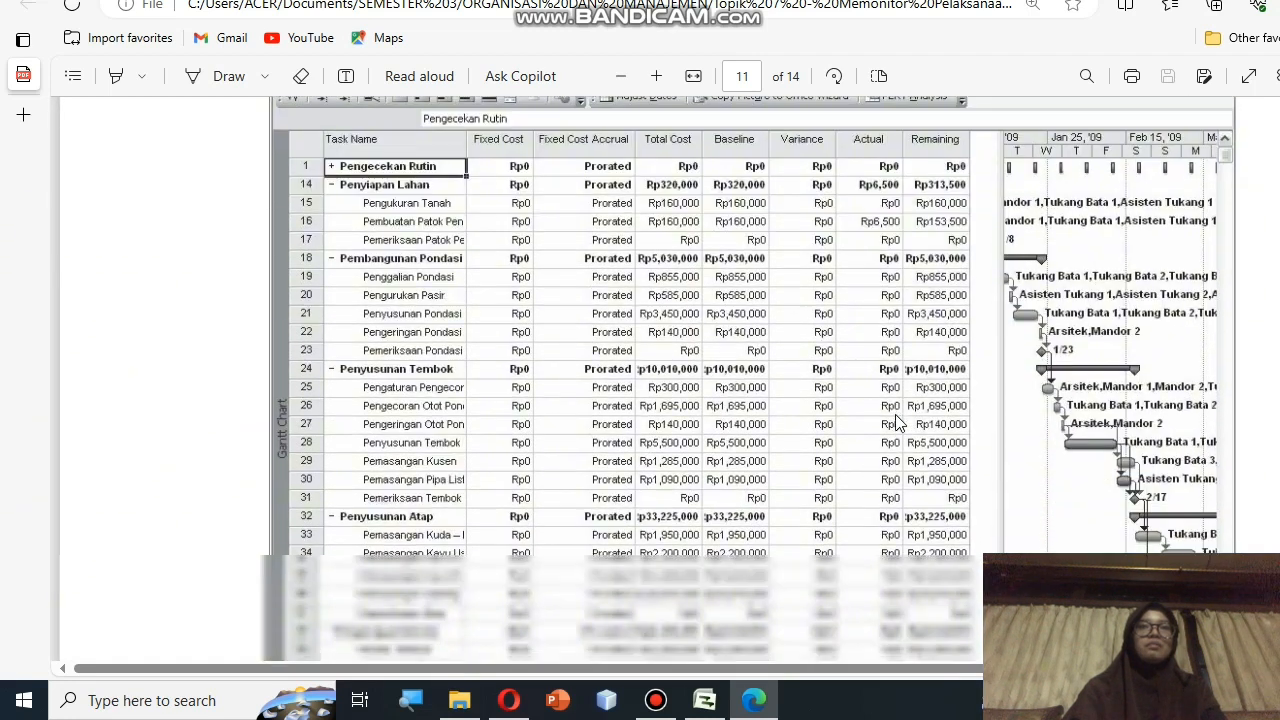
{"action": "scroll", "coordinate": [897, 424], "scroll_direction": "down", "scroll_amount": 3}
{"action": "scroll", "coordinate": [897, 424], "scroll_direction": "up", "scroll_amount": 9}
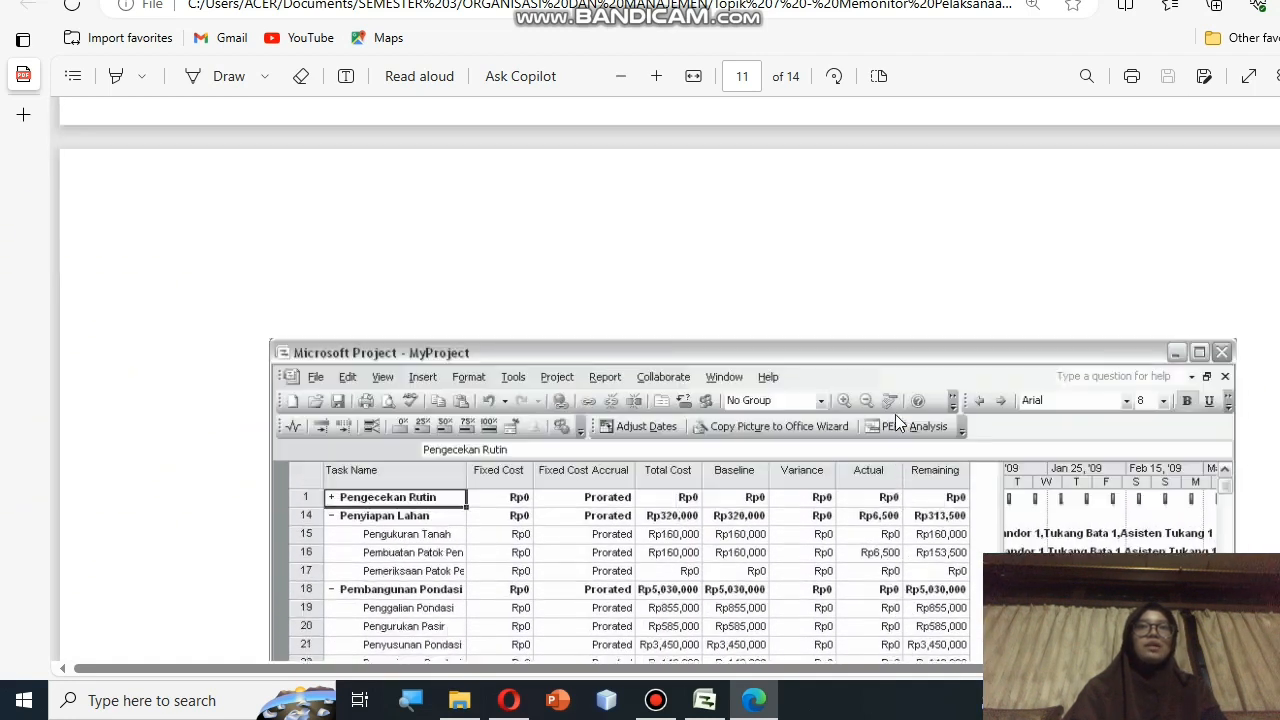
Look back through pages 8 to 10 of the module and return to the cost comparison steps of section 7.7.
{"action": "scroll", "coordinate": [895, 414], "scroll_direction": "up", "scroll_amount": 20}
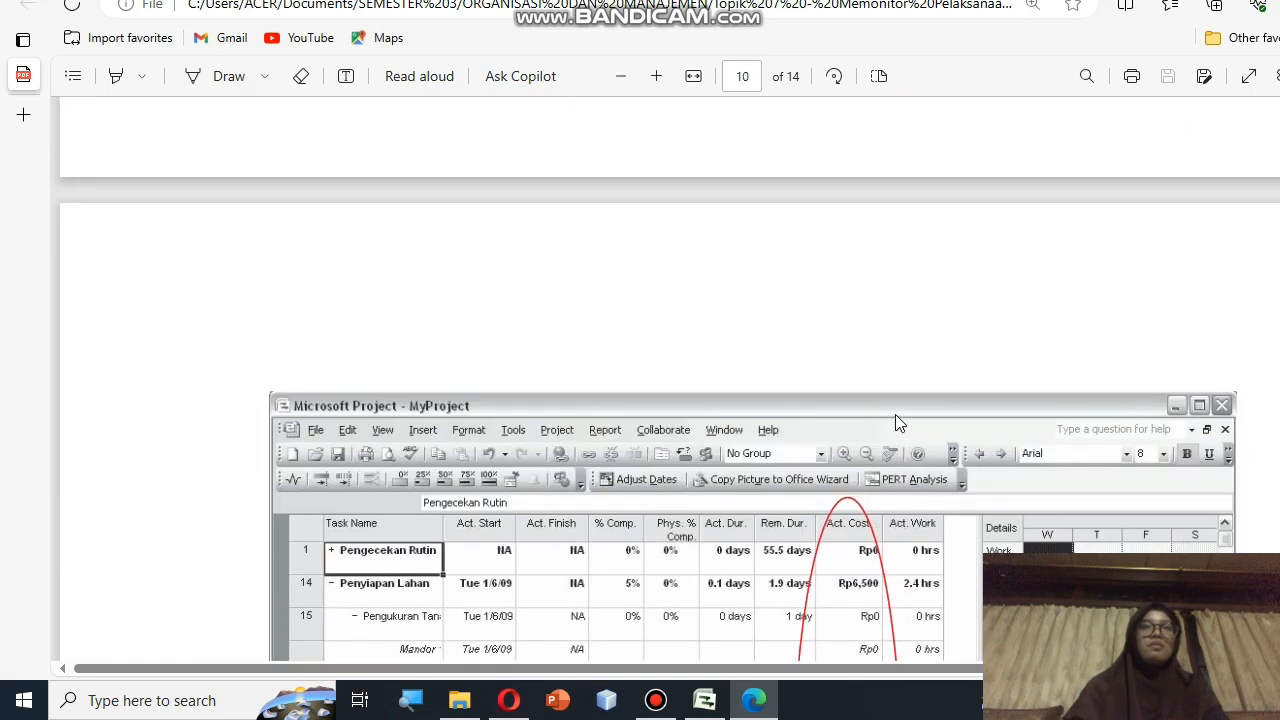
{"action": "scroll", "coordinate": [897, 422], "scroll_direction": "up", "scroll_amount": 20}
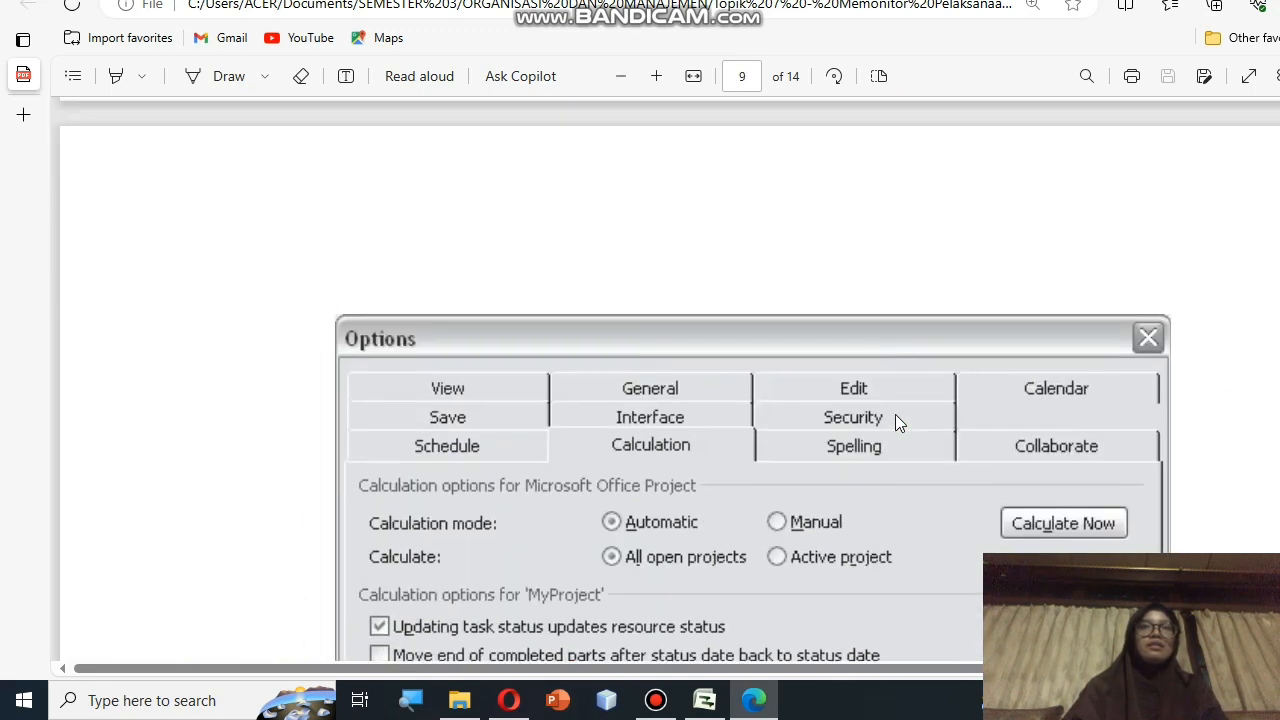
{"action": "scroll", "coordinate": [895, 420], "scroll_direction": "up", "scroll_amount": 20}
{"action": "scroll", "coordinate": [897, 422], "scroll_direction": "up", "scroll_amount": 10}
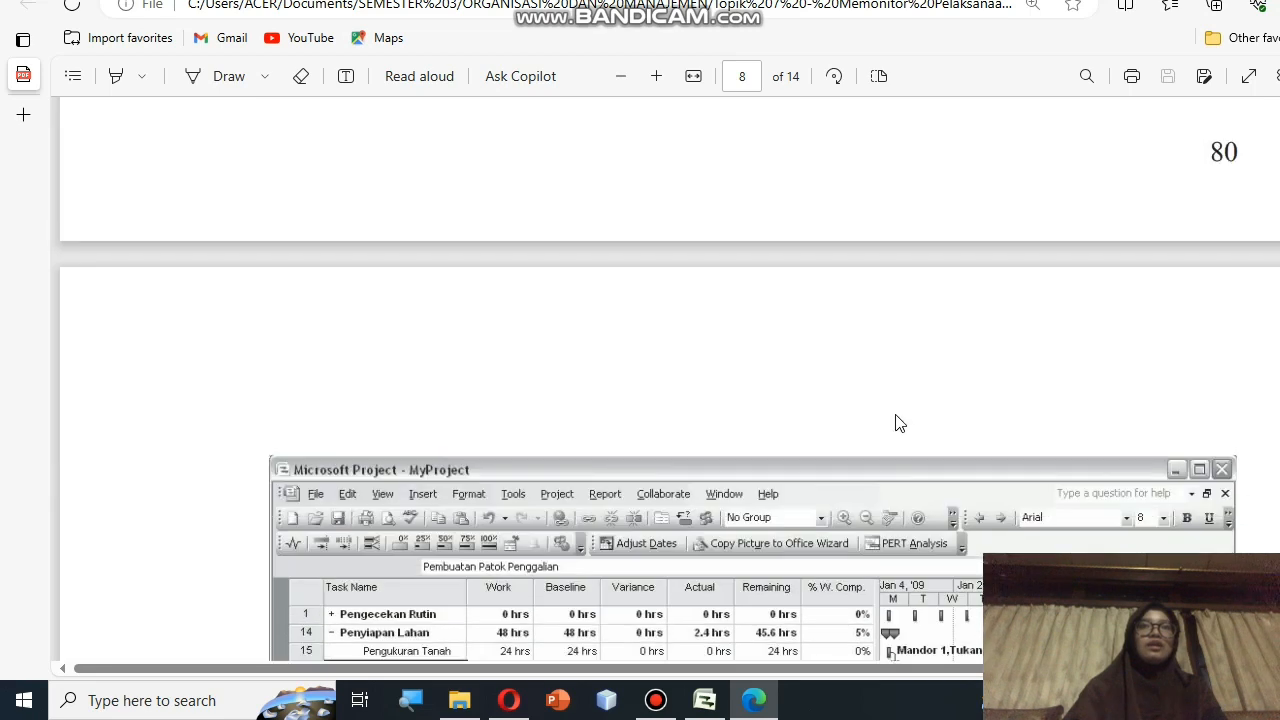
{"action": "scroll", "coordinate": [897, 422], "scroll_direction": "down", "scroll_amount": 20}
{"action": "scroll", "coordinate": [897, 422], "scroll_direction": "down", "scroll_amount": 20}
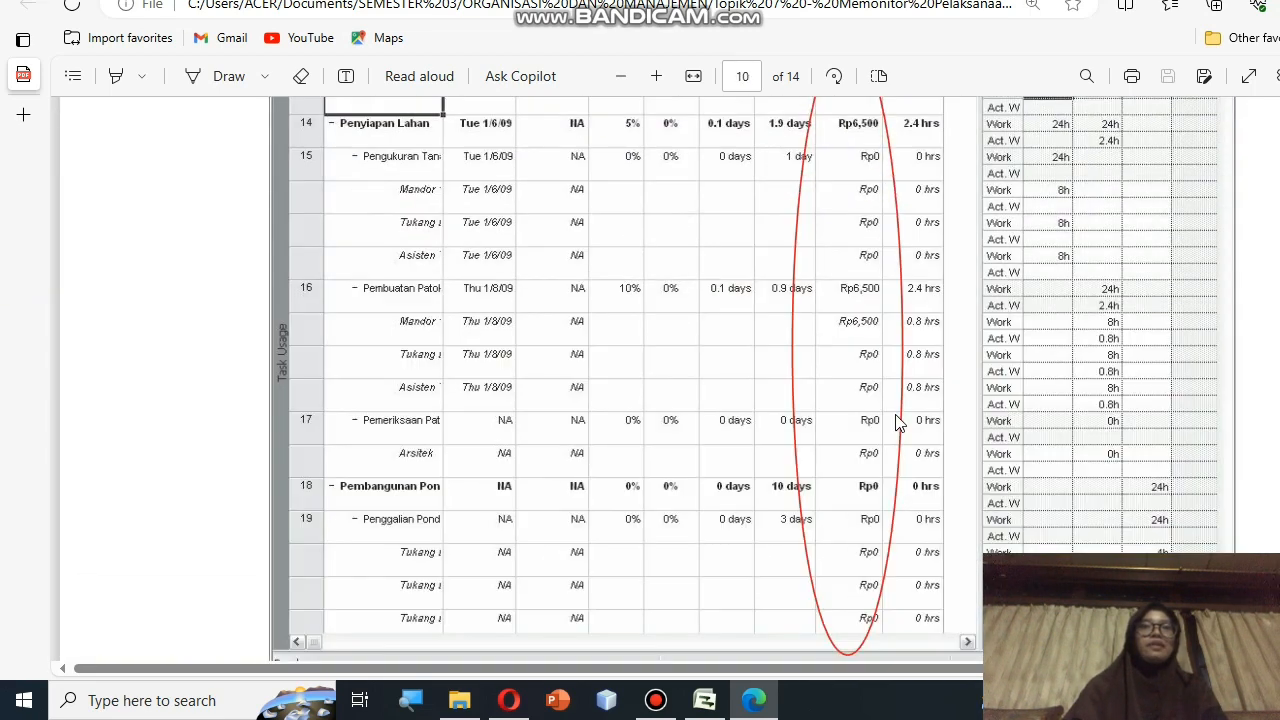
{"action": "scroll", "coordinate": [897, 422], "scroll_direction": "down", "scroll_amount": 6}
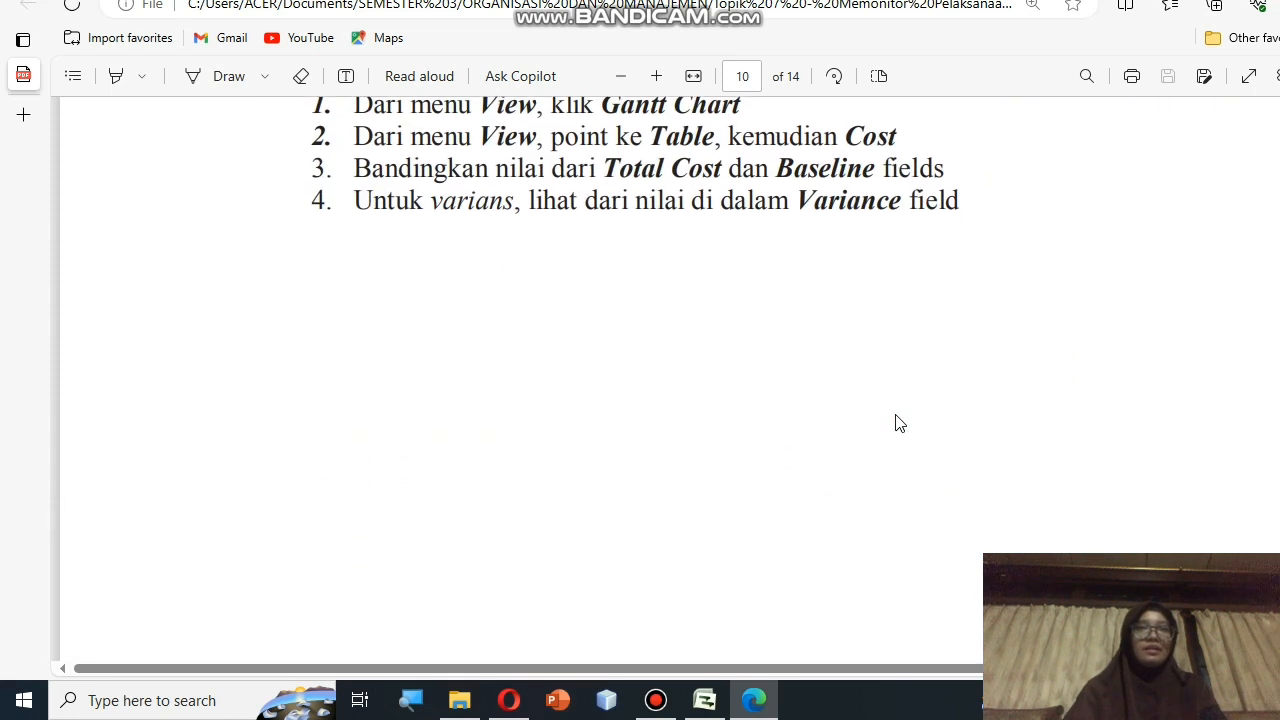